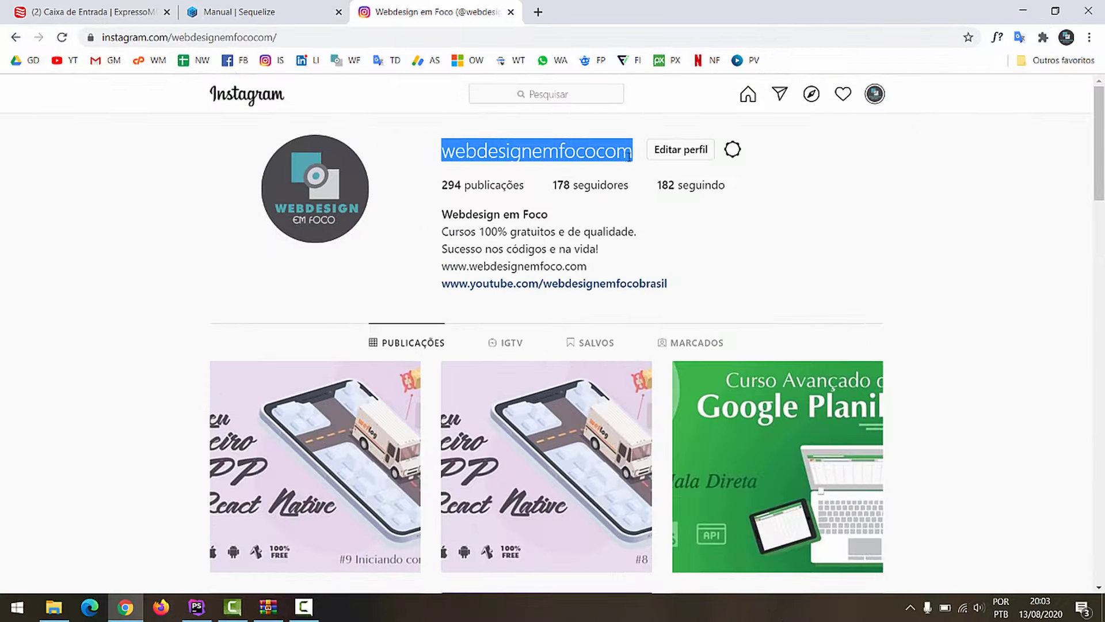
# Step: Review the Lançamentos table columns ID, DATA, TIPO, DESCRITIVO, VALOR and RETORNO
pyautogui.click(848, 267)
pyautogui.scroll(-9, 844, 319)
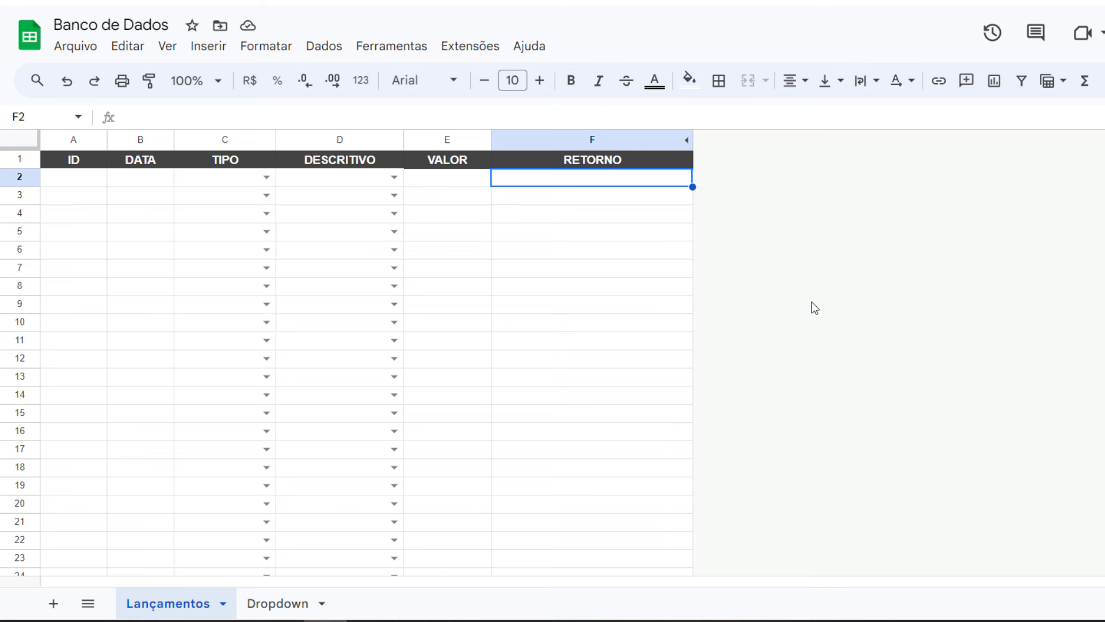
pyautogui.click(131, 223)
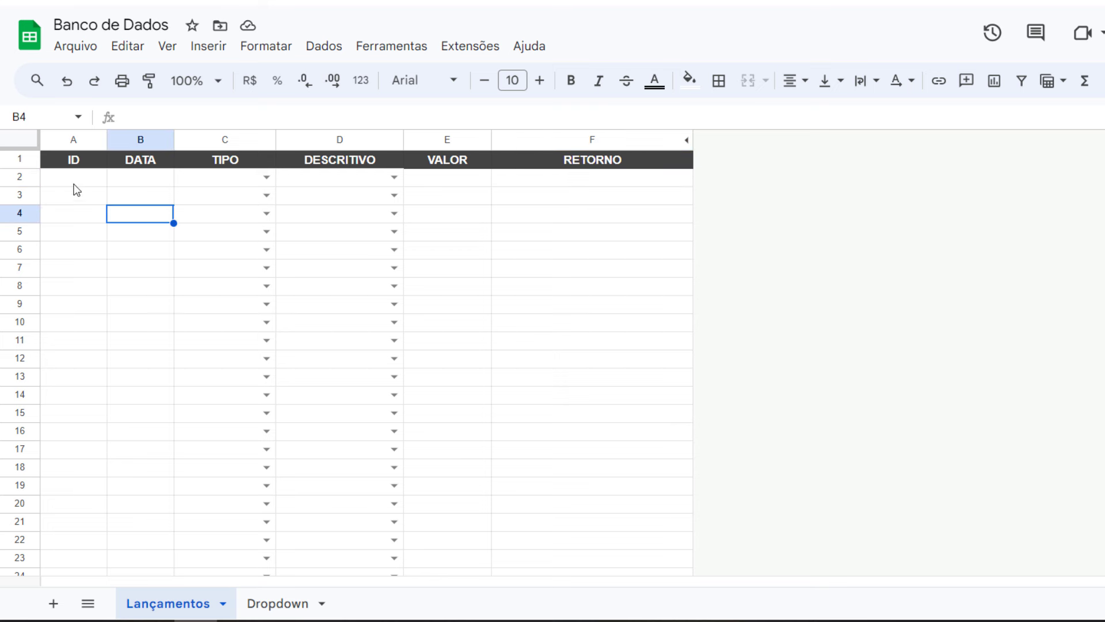
pyautogui.click(72, 166)
pyautogui.click(148, 167)
pyautogui.click(209, 167)
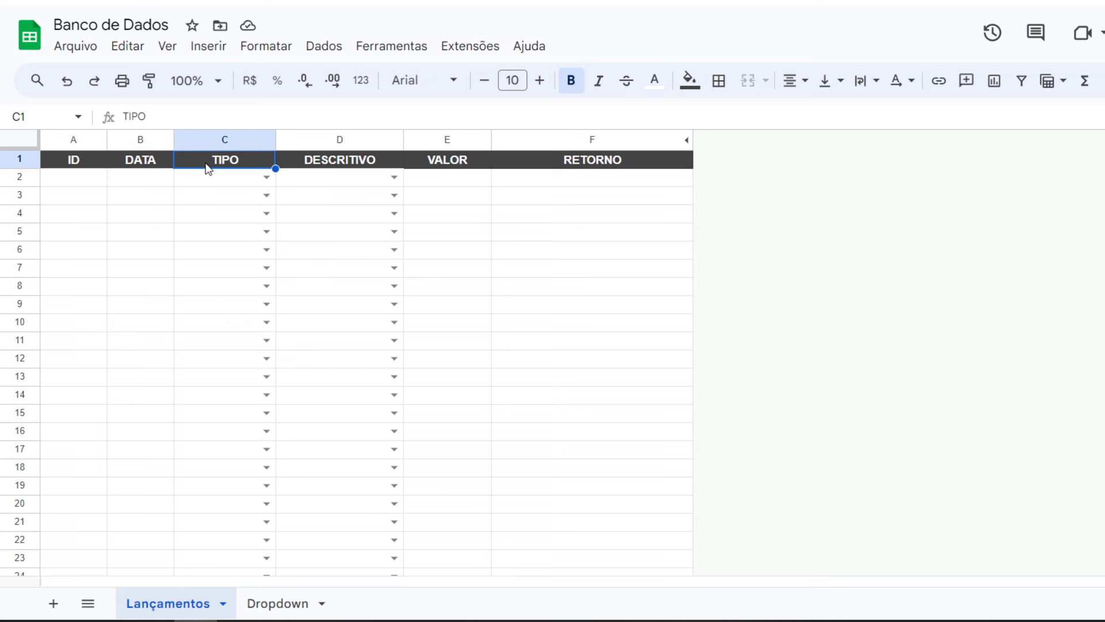
pyautogui.click(352, 165)
pyautogui.click(447, 166)
pyautogui.click(576, 166)
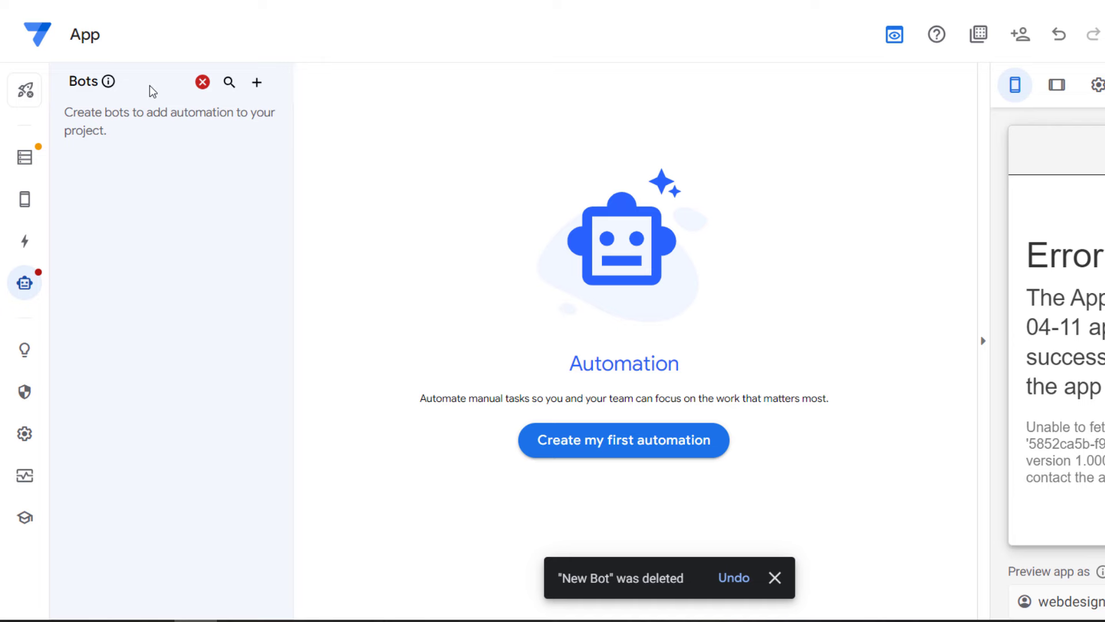
pyautogui.click(24, 157)
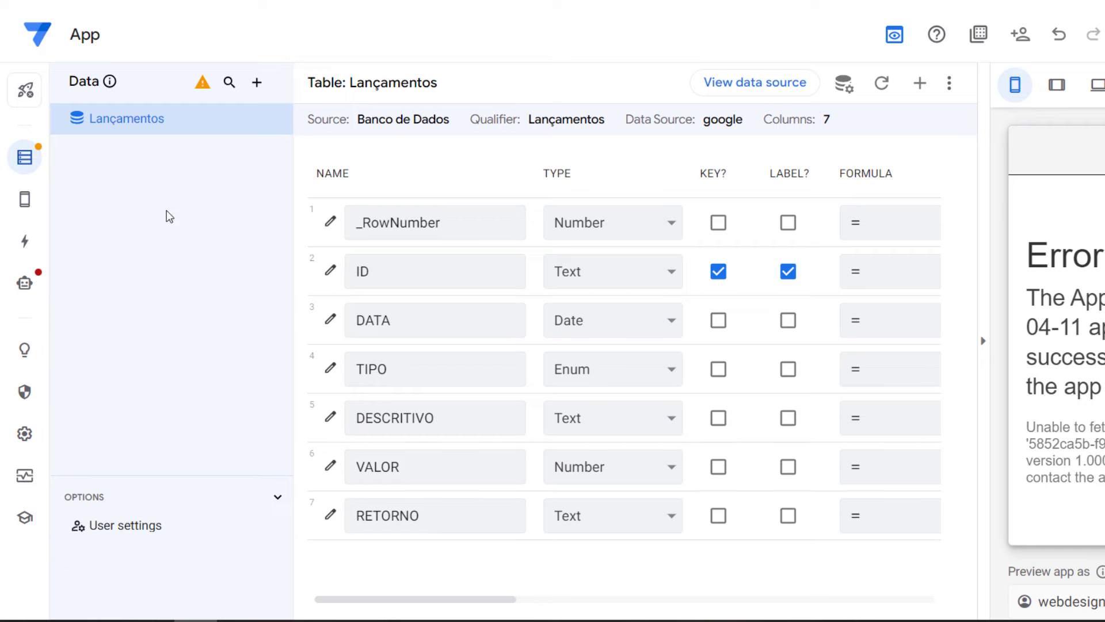
# Step: Create a new blank bot with a custom trigger event
pyautogui.click(27, 281)
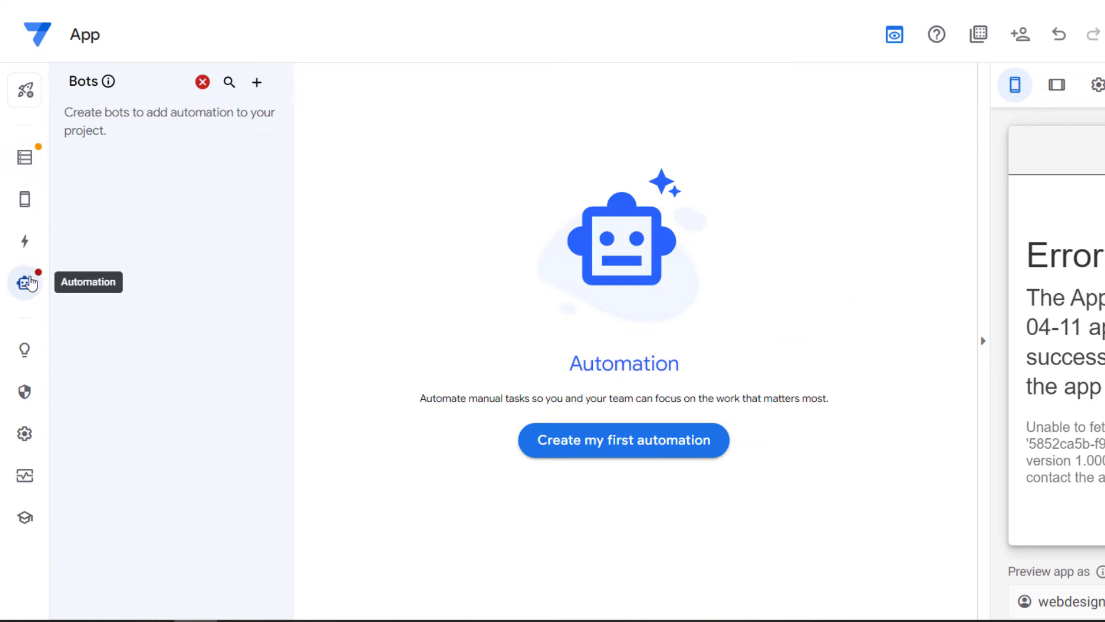
pyautogui.click(654, 455)
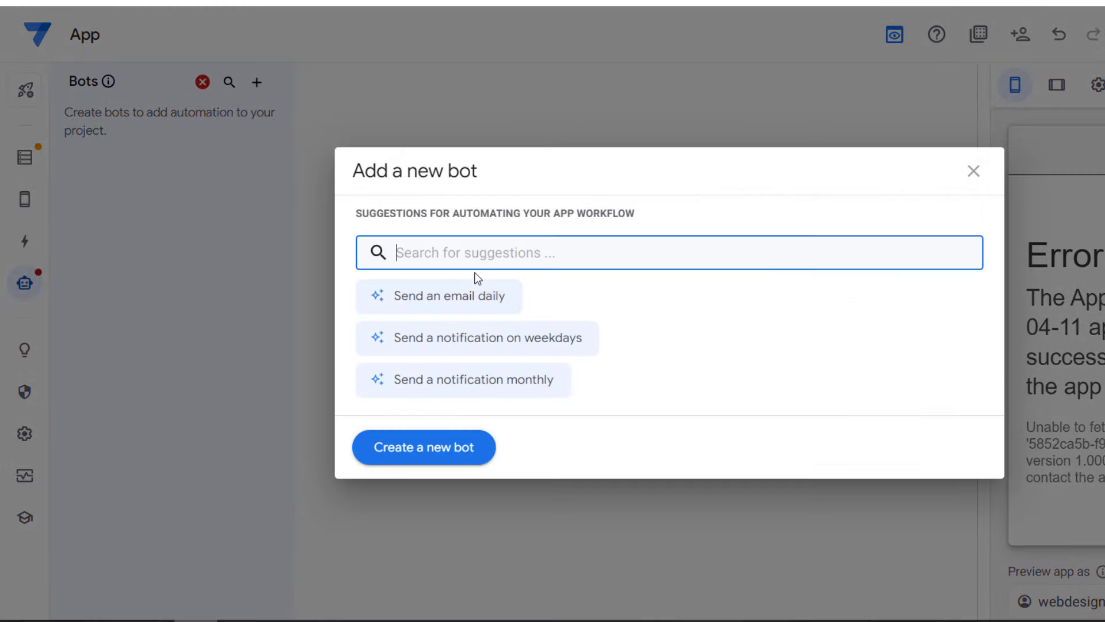
pyautogui.click(451, 440)
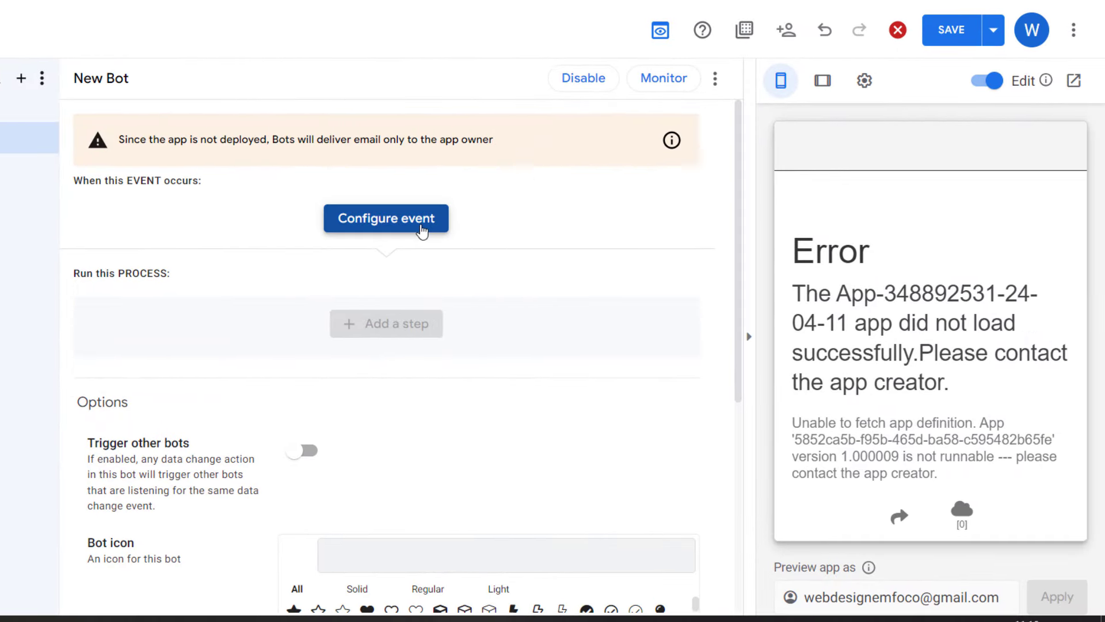
pyautogui.click(611, 229)
pyautogui.click(212, 463)
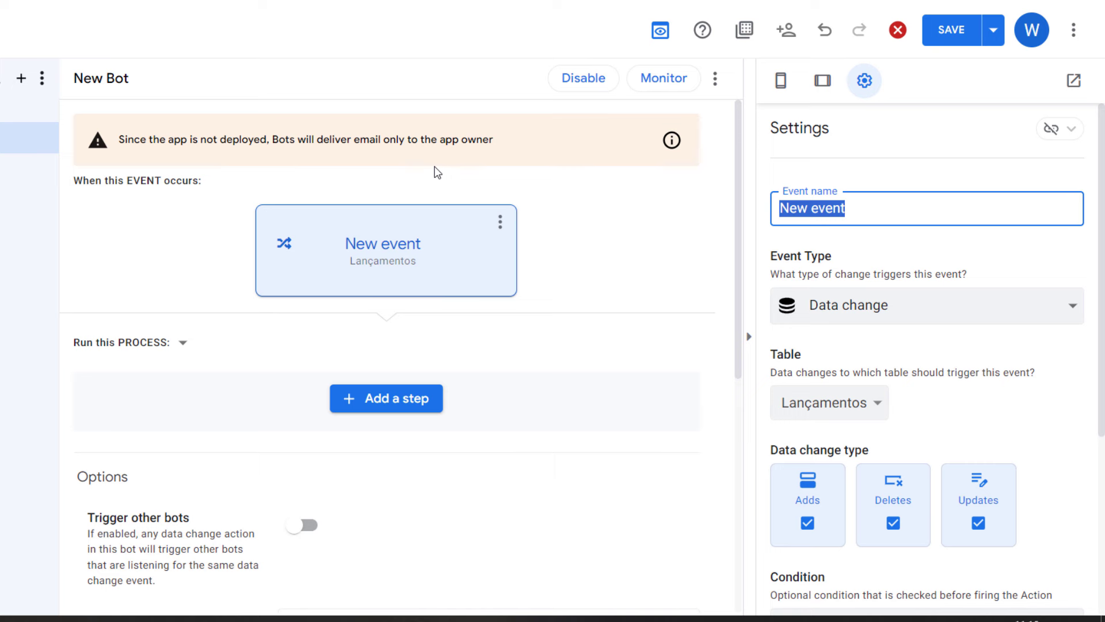
# Step: Name the event Evento and make it fire only when rows are added
pyautogui.write('Evento')
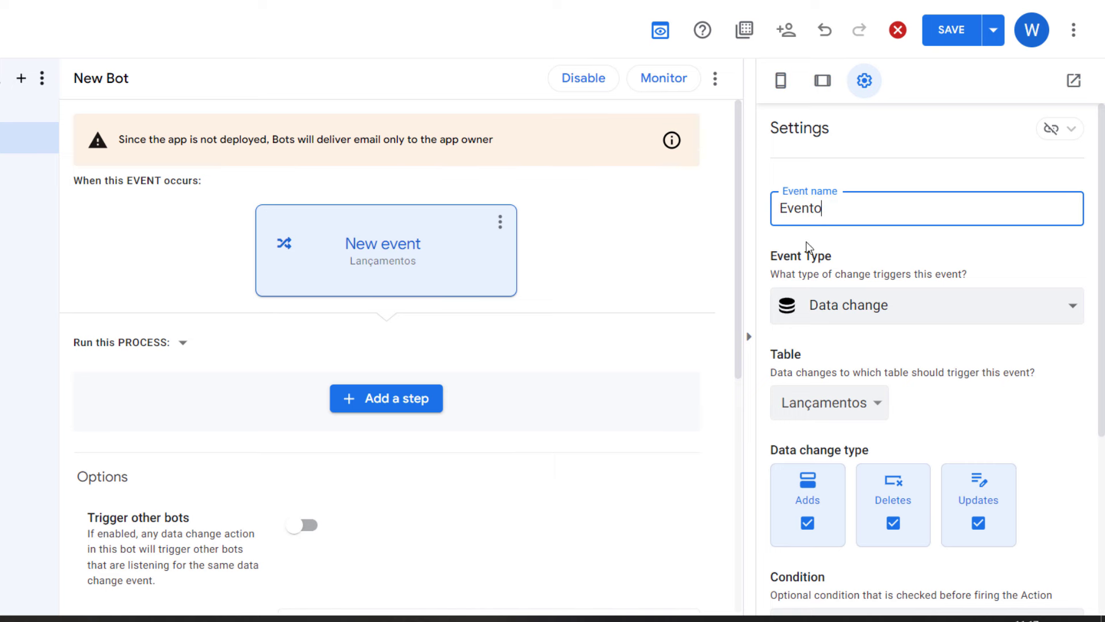
pyautogui.click(807, 247)
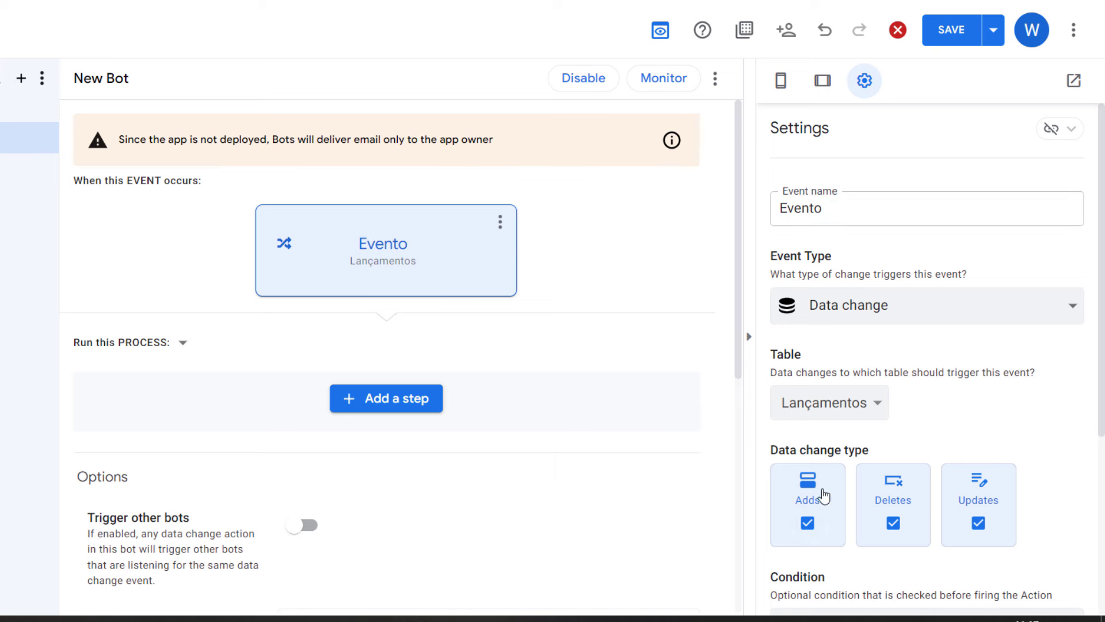
pyautogui.click(896, 524)
pyautogui.click(980, 523)
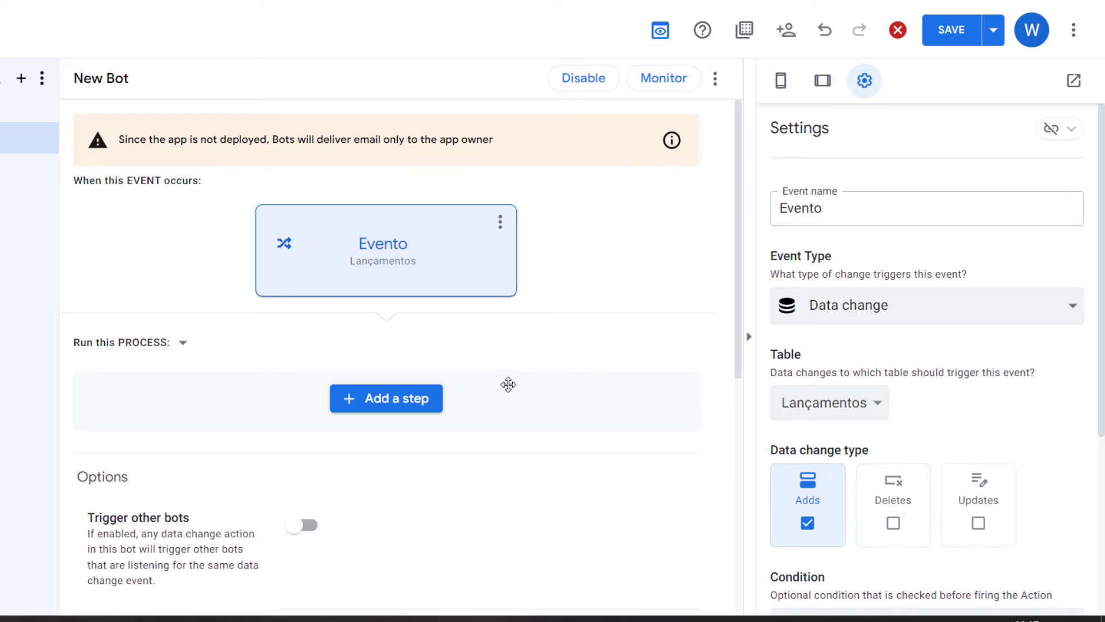
pyautogui.scroll(-3, 508, 385)
pyautogui.scroll(3, 536, 368)
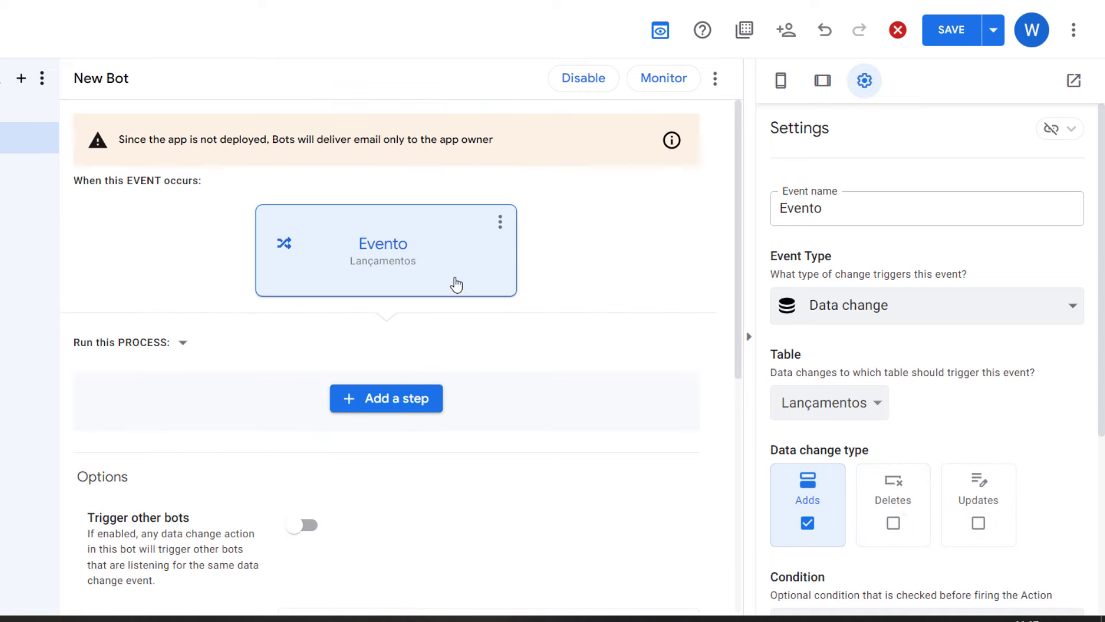
pyautogui.click(425, 403)
# Step: Add a custom first step named Ação
pyautogui.scroll(-4, 553, 383)
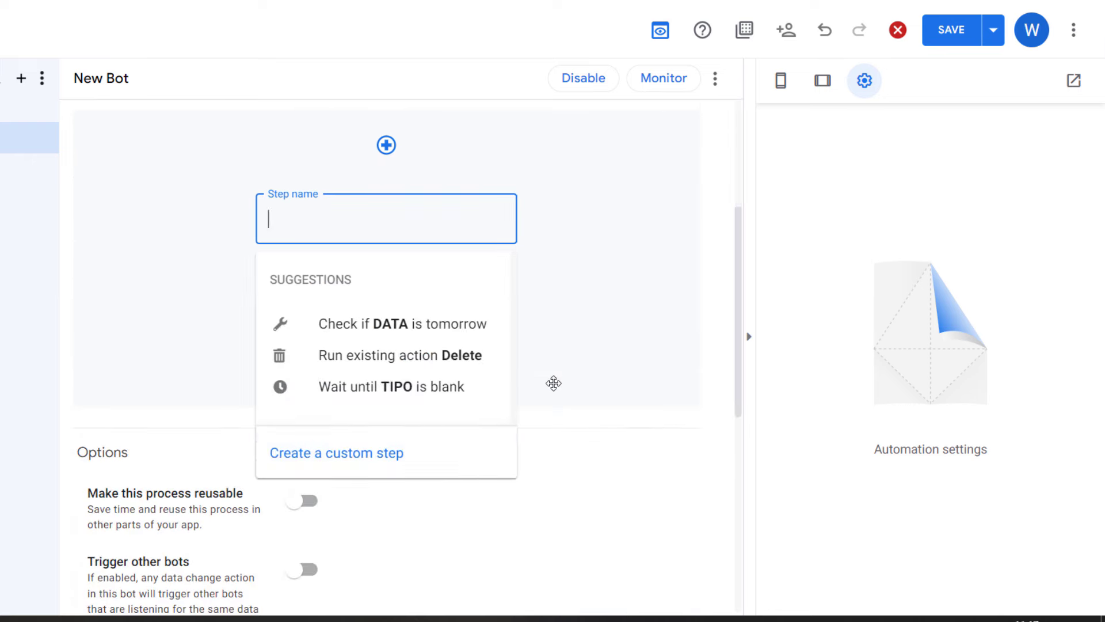
pyautogui.click(395, 456)
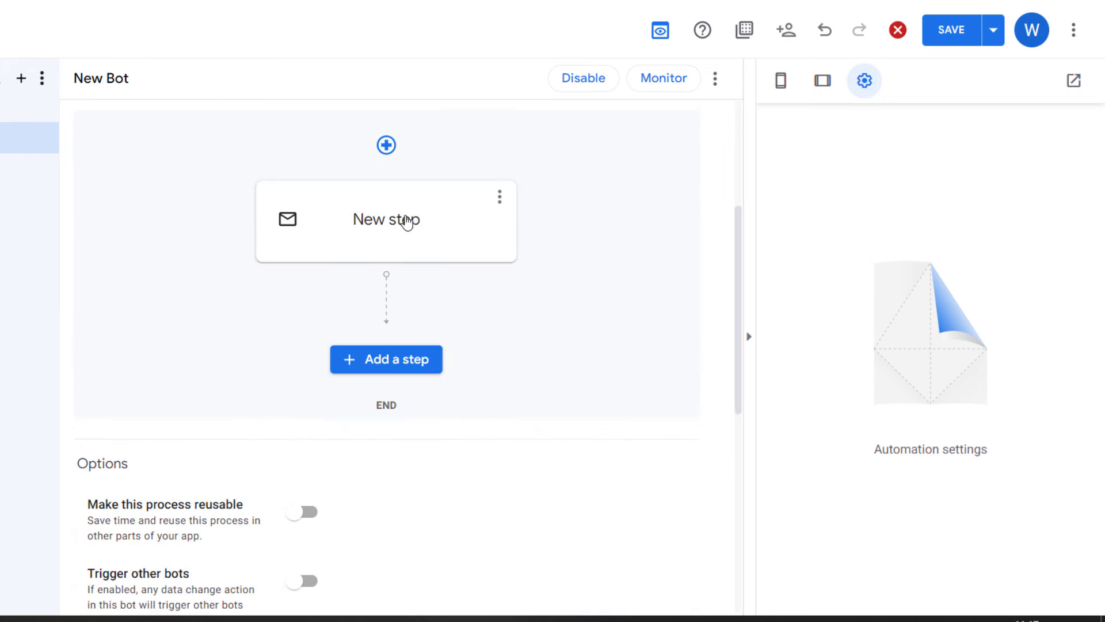
pyautogui.click(406, 221)
pyautogui.click(392, 226)
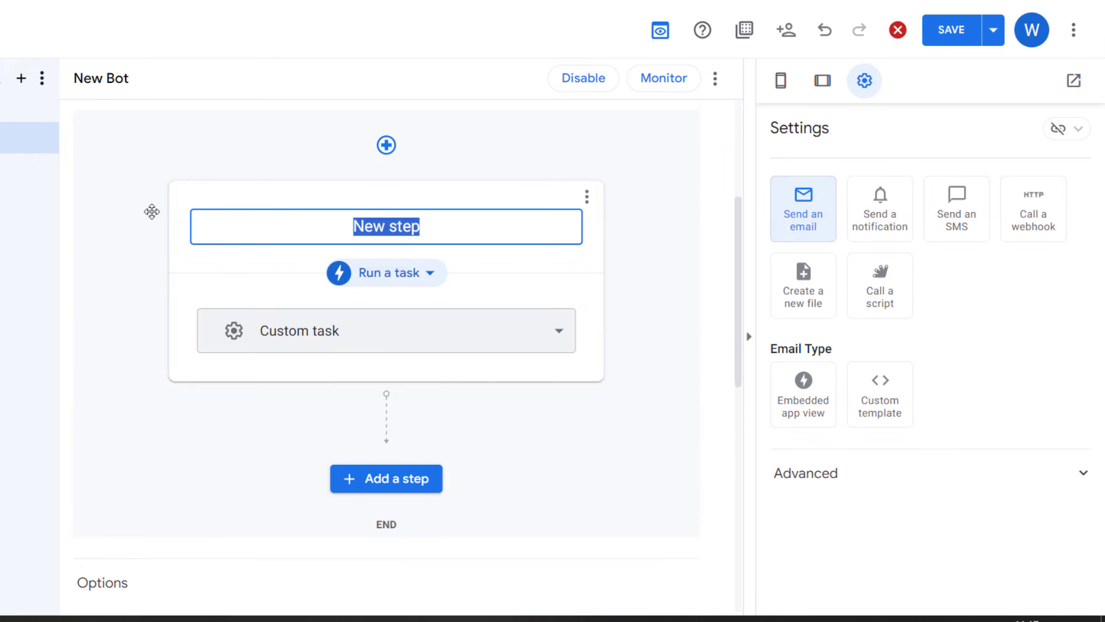
pyautogui.write('ação')
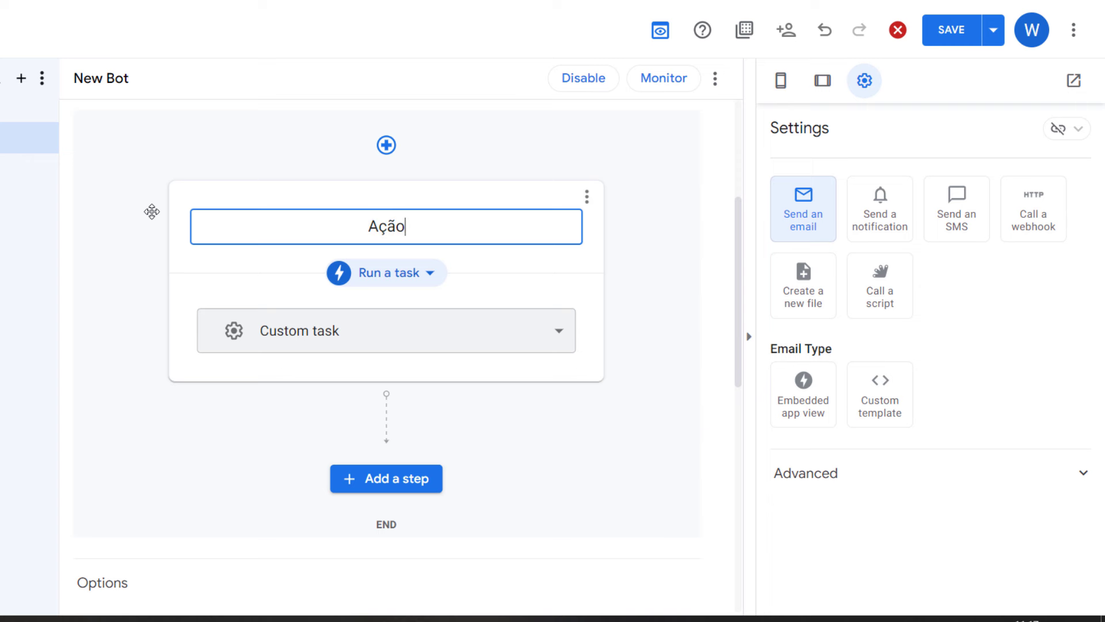
pyautogui.press('Return')
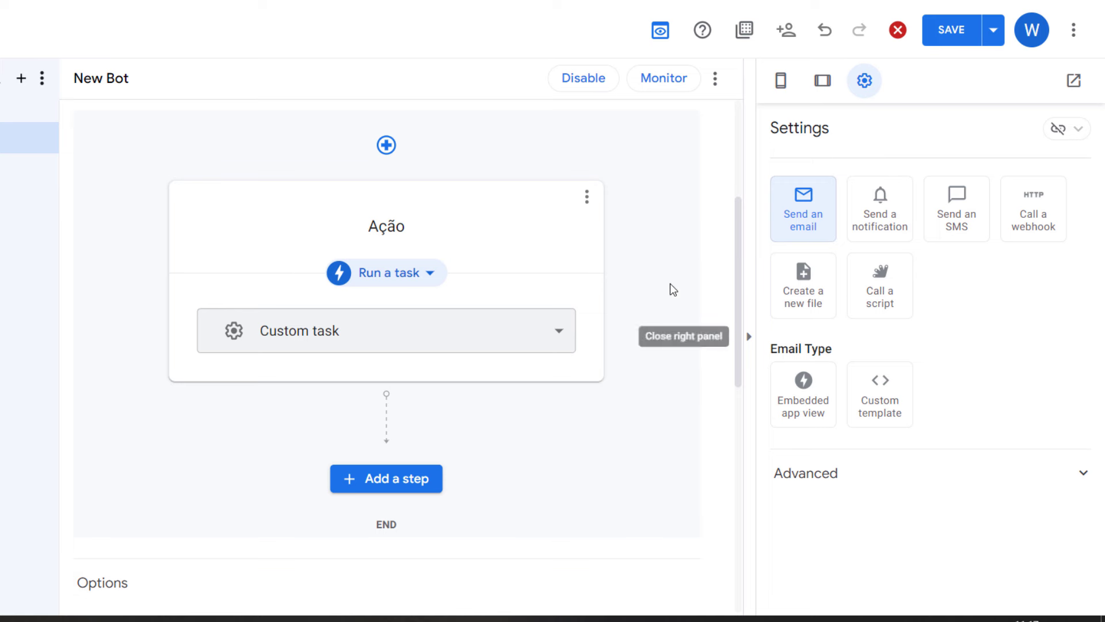
# Step: Add a second custom step named Retorno that runs the Set row values data action
pyautogui.click(420, 485)
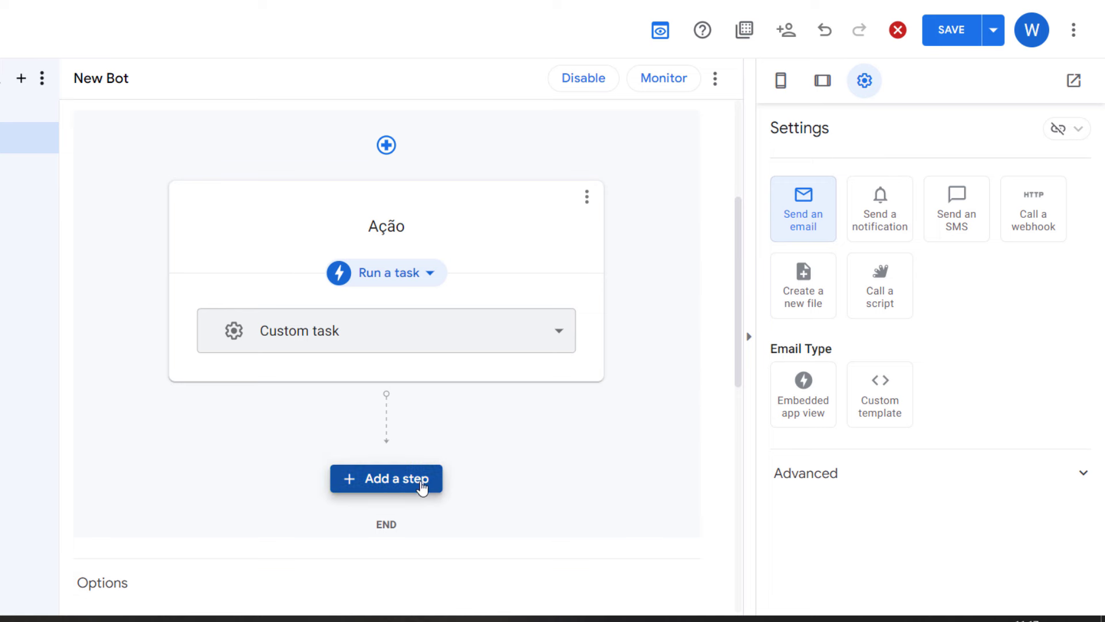
pyautogui.click(272, 592)
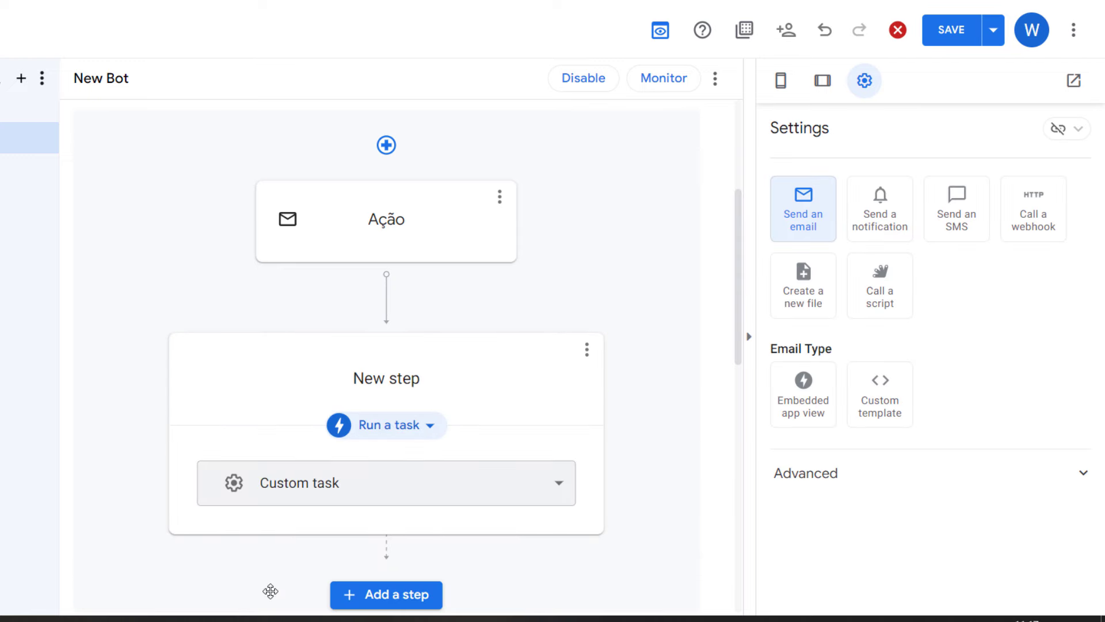
pyautogui.click(426, 375)
pyautogui.hotkey('ctrl', 'a')
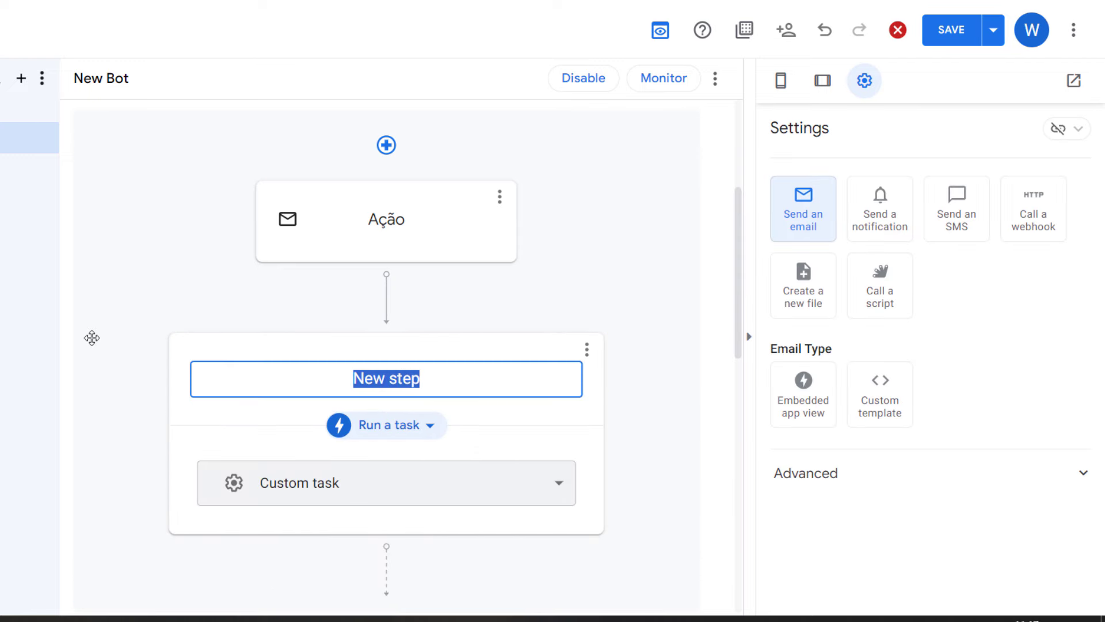
pyautogui.write('Retorno')
pyautogui.click(303, 498)
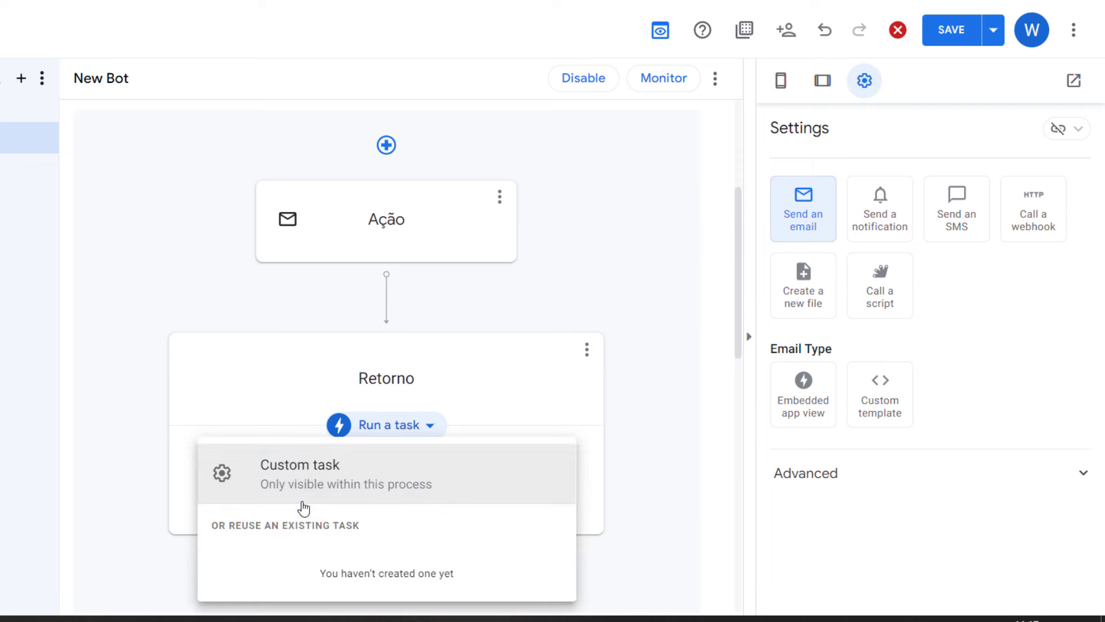
pyautogui.click(440, 426)
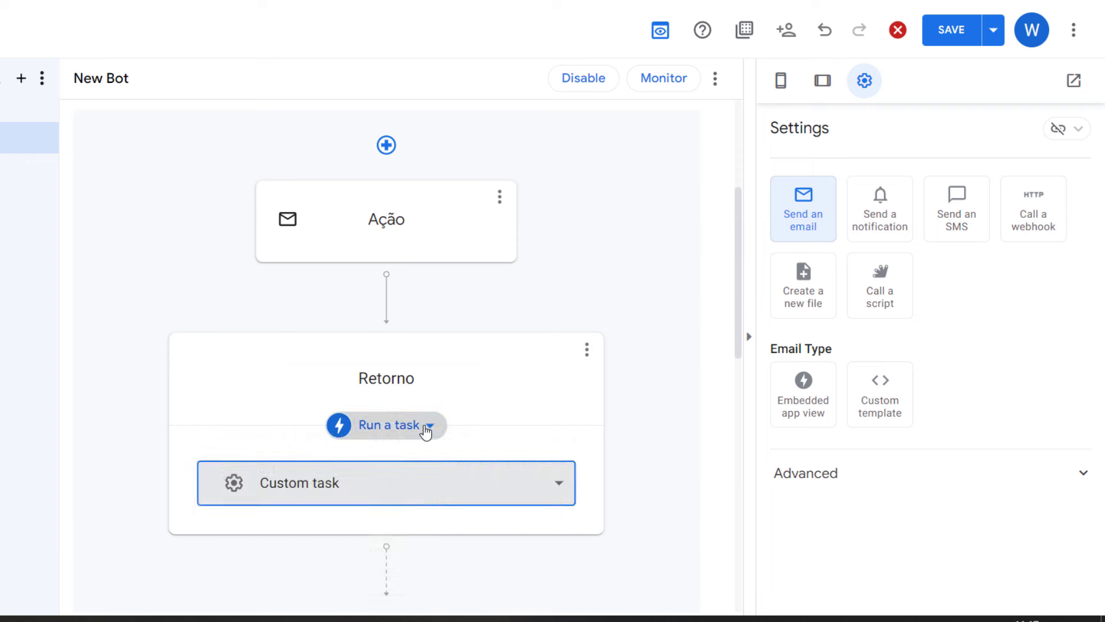
pyautogui.click(427, 427)
pyautogui.click(402, 431)
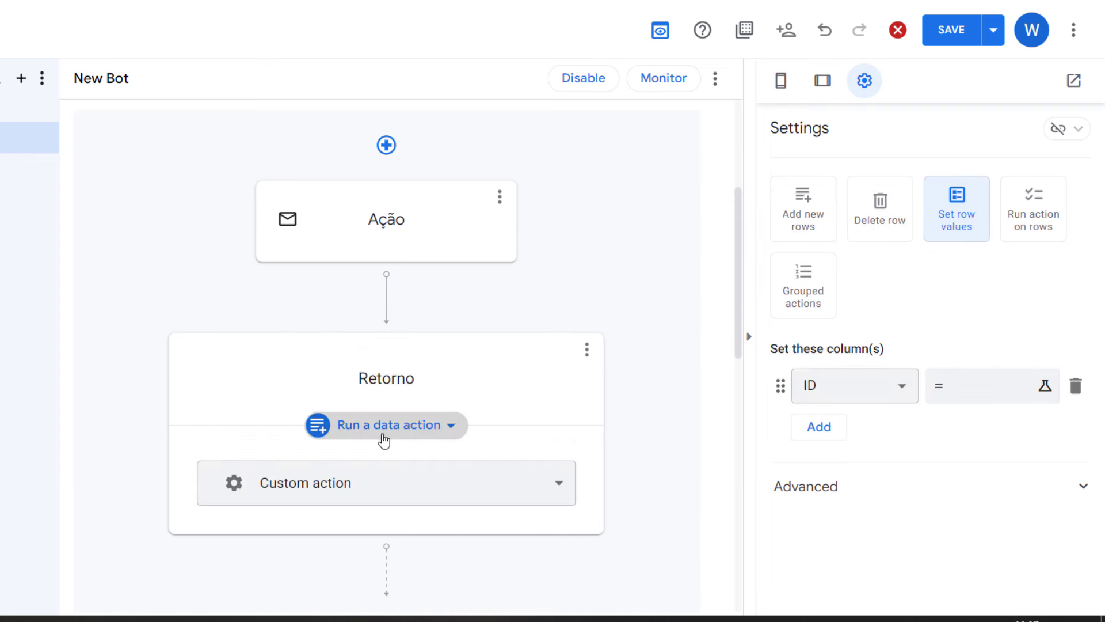
pyautogui.click(901, 393)
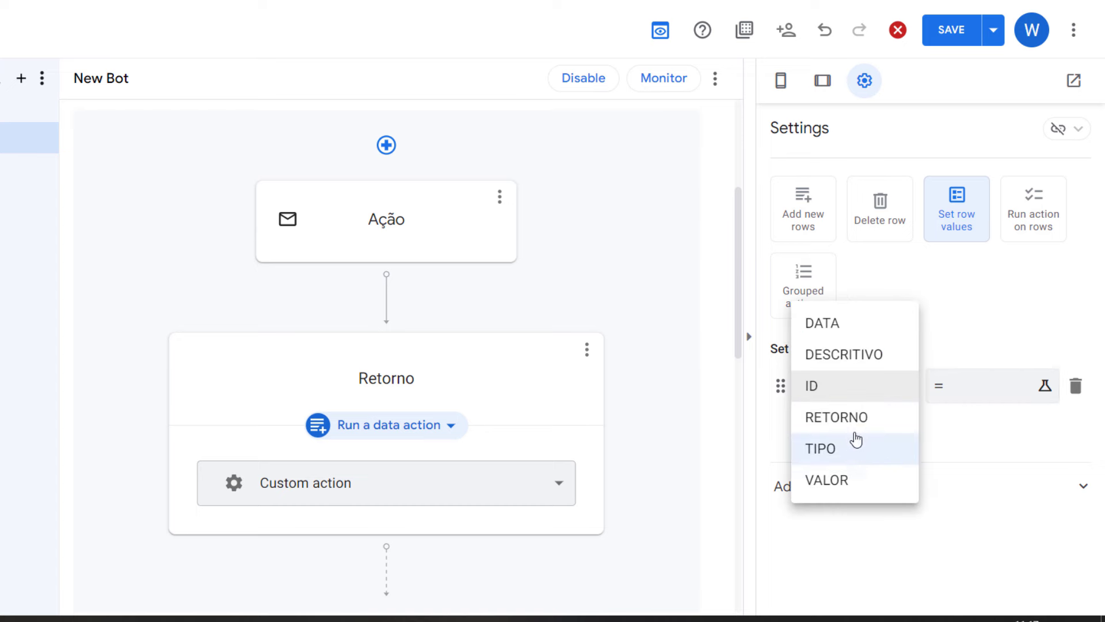
# Step: Make the Retorno step set RETORNO to "Email enviado com sucesso!" and save the app
pyautogui.click(900, 414)
pyautogui.click(945, 394)
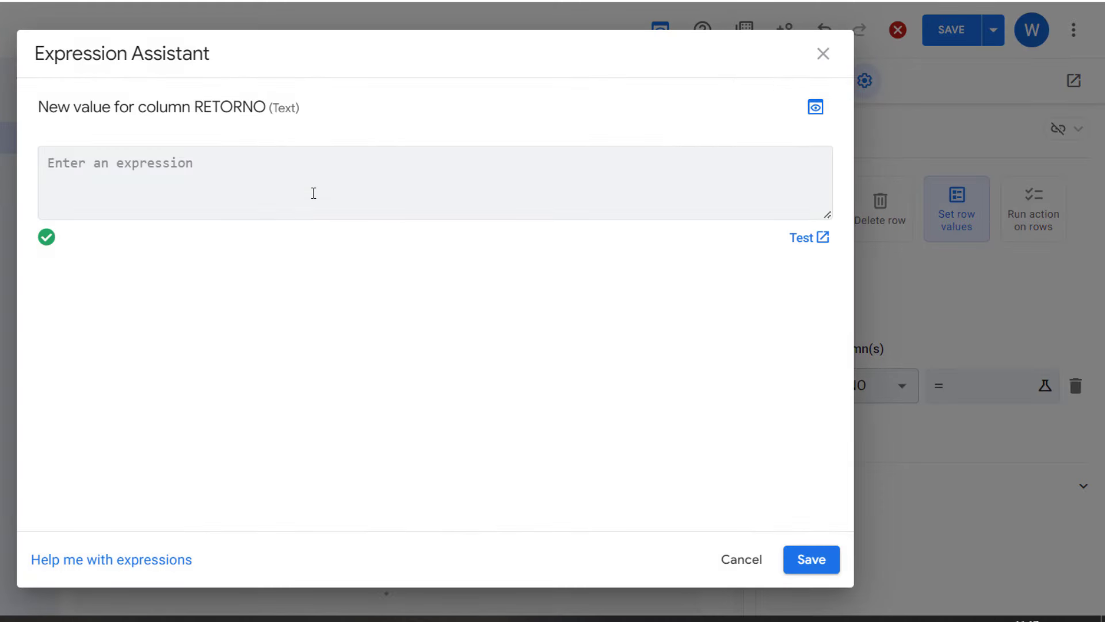
pyautogui.write('"e')
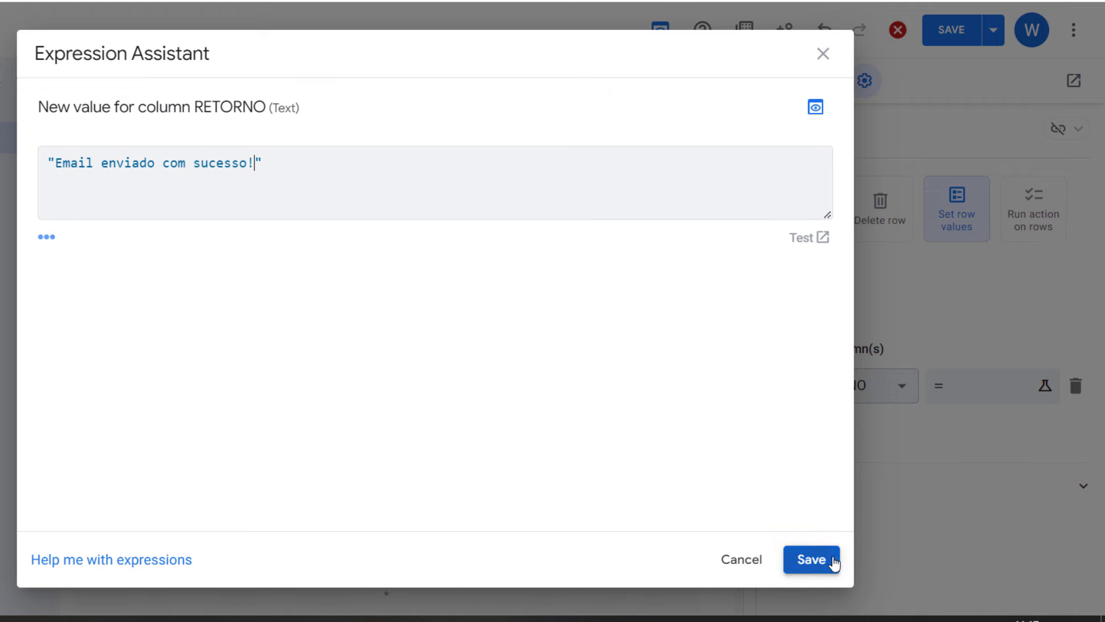
pyautogui.click(834, 558)
pyautogui.click(957, 27)
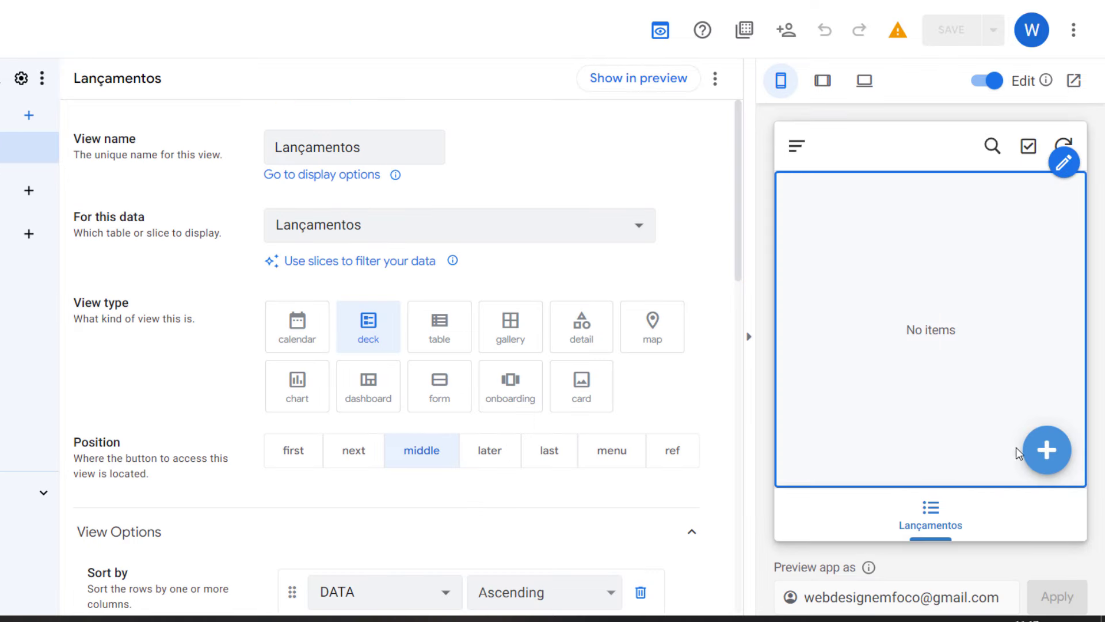
# Step: Save a new RECEITA record with DESCRITIVO 'dfafdsadf' and RETORNO 'teste', then check the row's RETORNO
pyautogui.click(1047, 450)
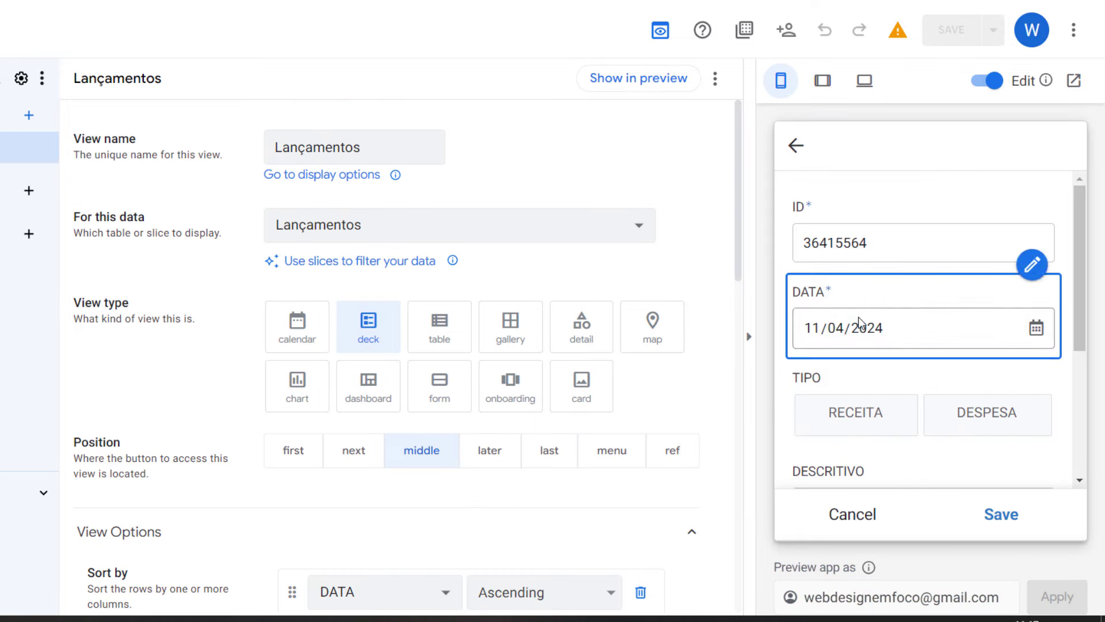
pyautogui.click(856, 412)
pyautogui.scroll(-3, 918, 414)
pyautogui.click(876, 339)
pyautogui.write('dfafdsad')
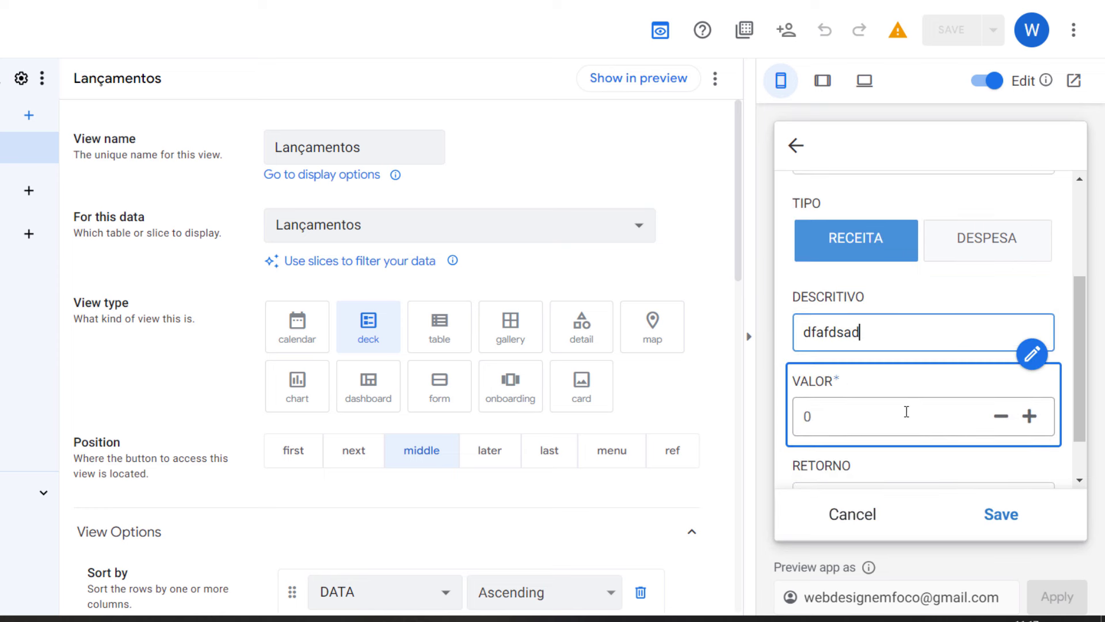
pyautogui.write('f')
pyautogui.scroll(-1, 979, 423)
pyautogui.click(904, 432)
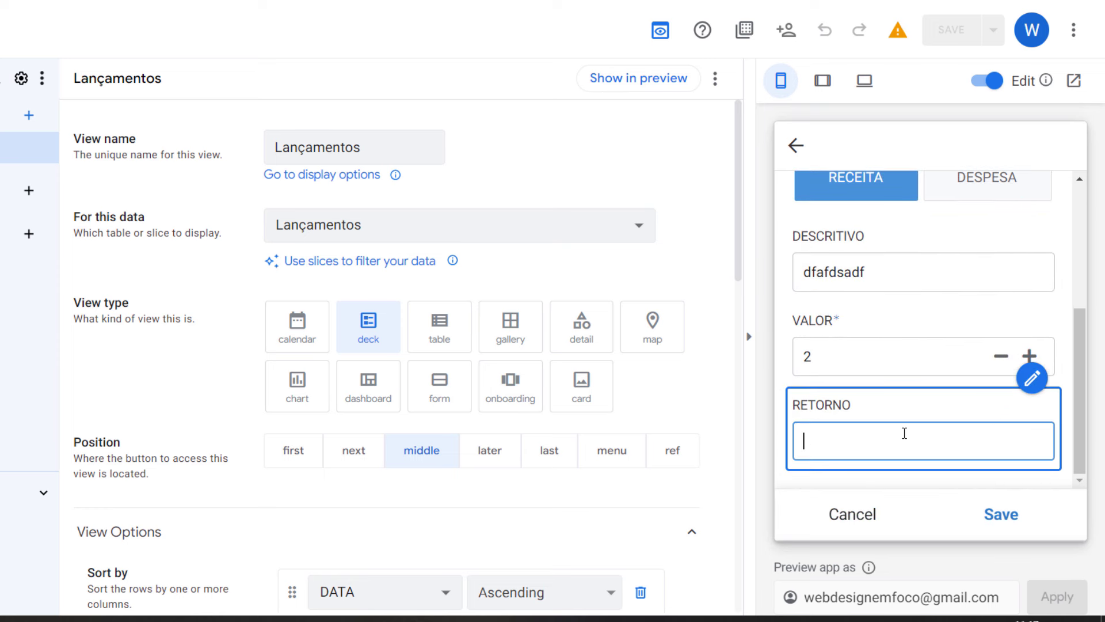
pyautogui.write('teste')
pyautogui.click(1000, 518)
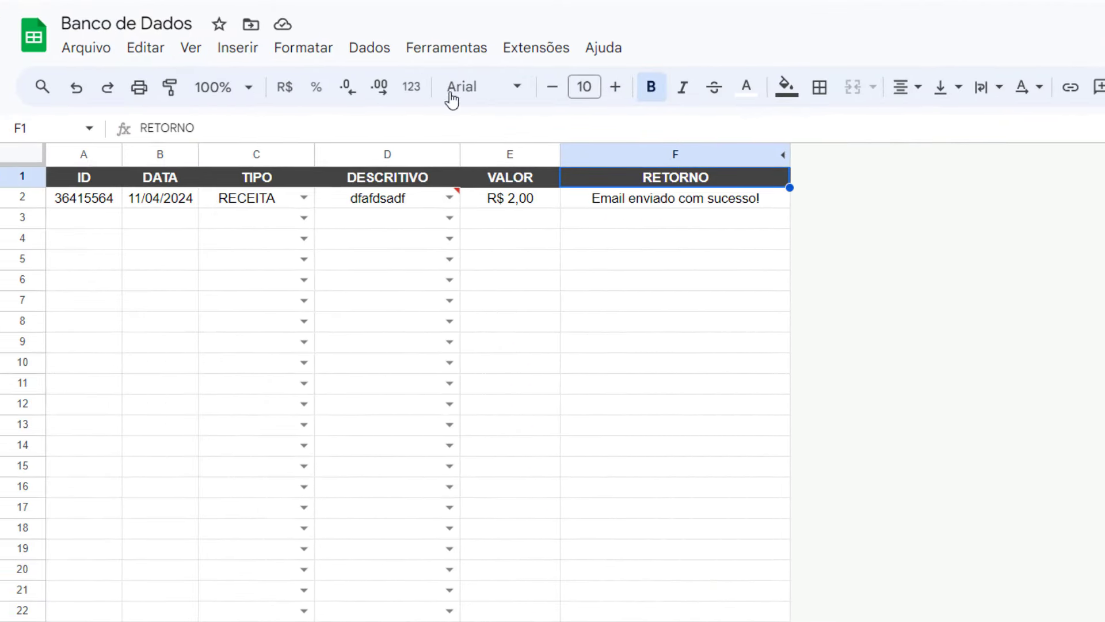
pyautogui.click(652, 202)
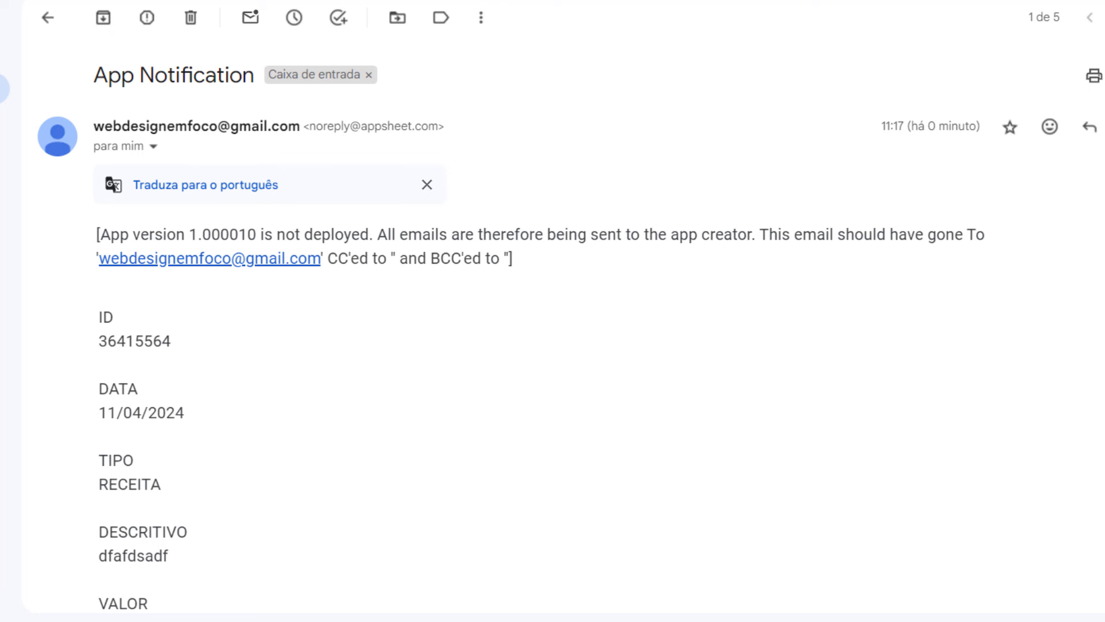
# Step: Read through the App Notification email, highlighting the deployment notice and record fields through DESCRITIVO
pyautogui.scroll(-2, 362, 285)
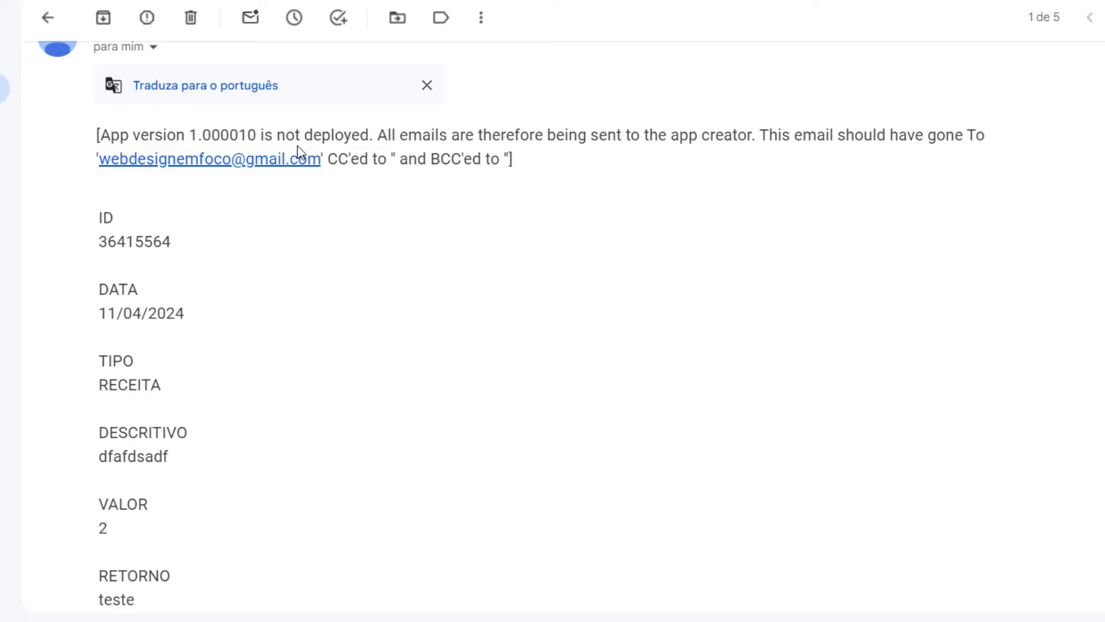
pyautogui.moveTo(97, 134); pyautogui.dragTo(577, 137)
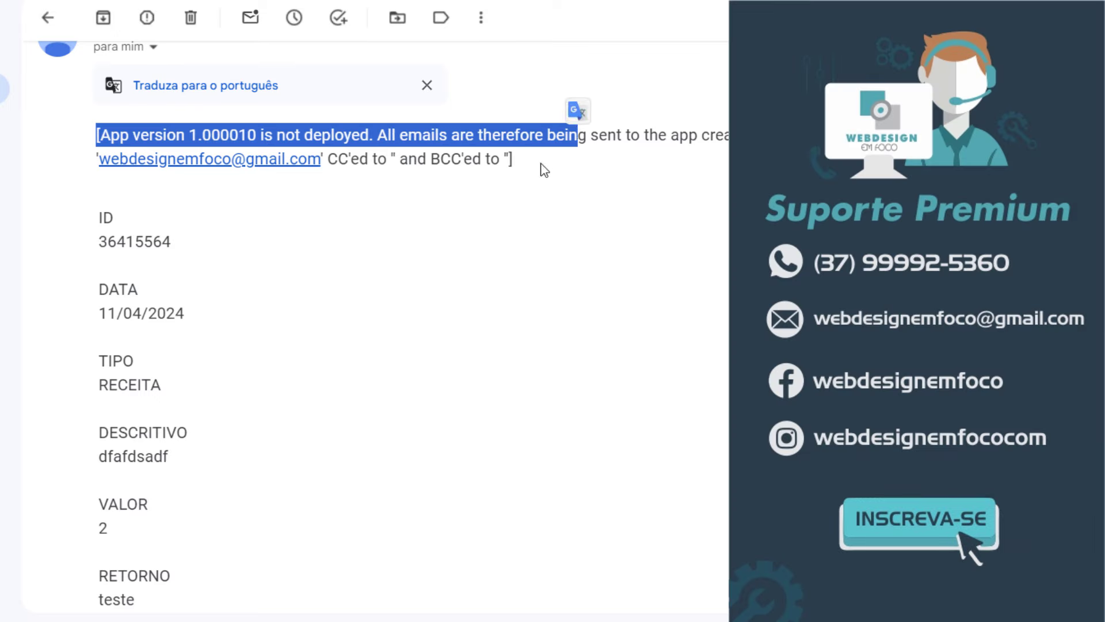
pyautogui.click(544, 171)
pyautogui.moveTo(96, 135); pyautogui.dragTo(173, 242)
pyautogui.click(101, 368)
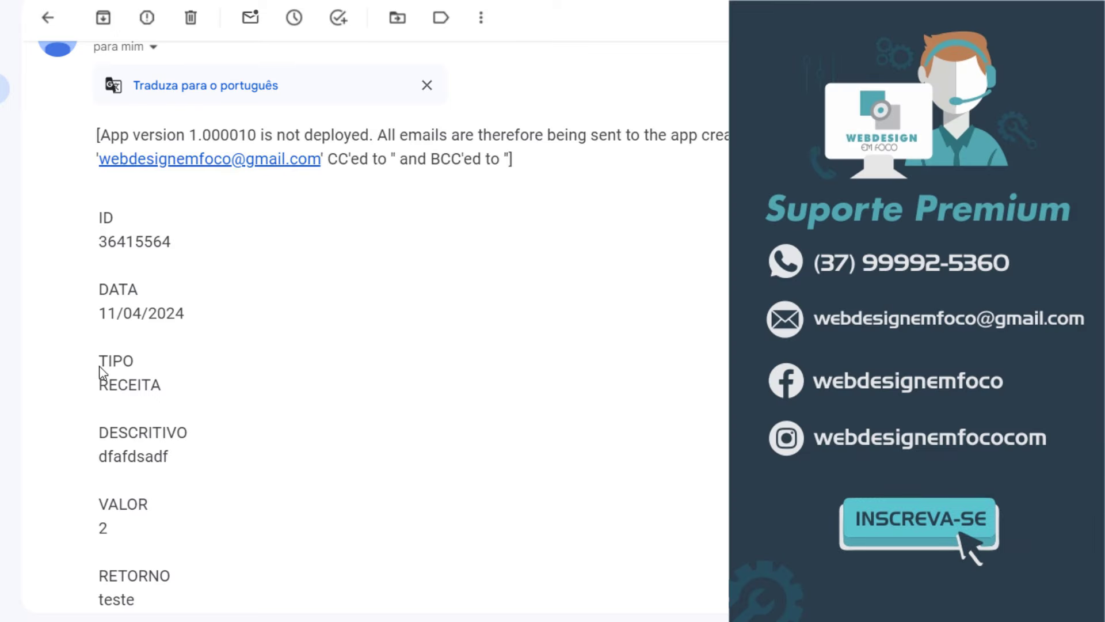
pyautogui.scroll(-2, 79, 333)
pyautogui.moveTo(90, 355); pyautogui.dragTo(173, 377)
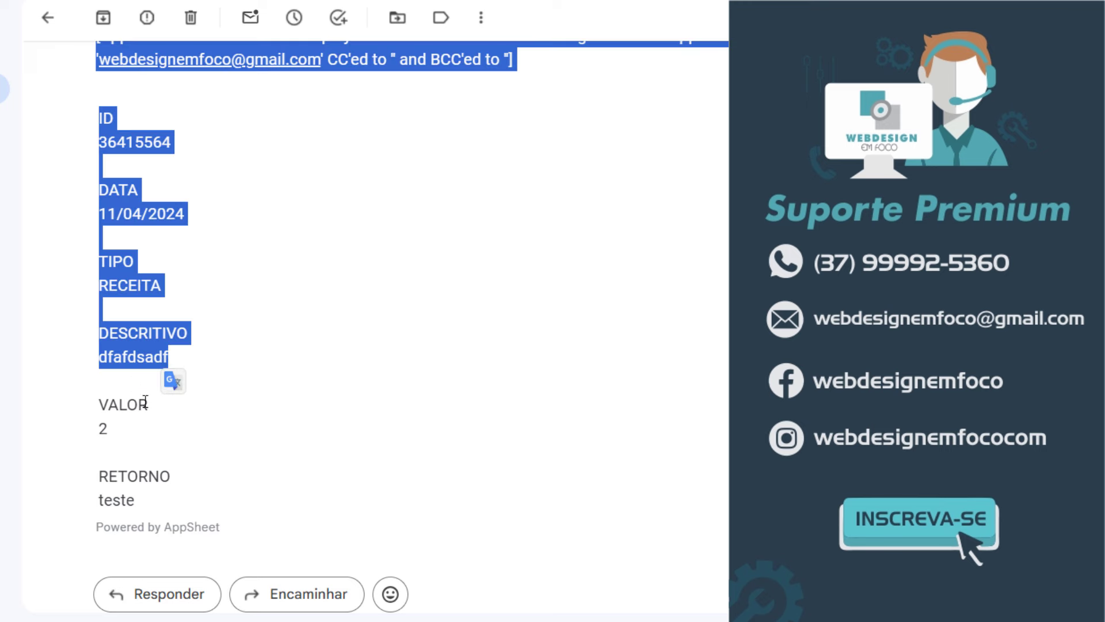
pyautogui.click(178, 487)
pyautogui.click(422, 442)
pyautogui.scroll(4, 383, 387)
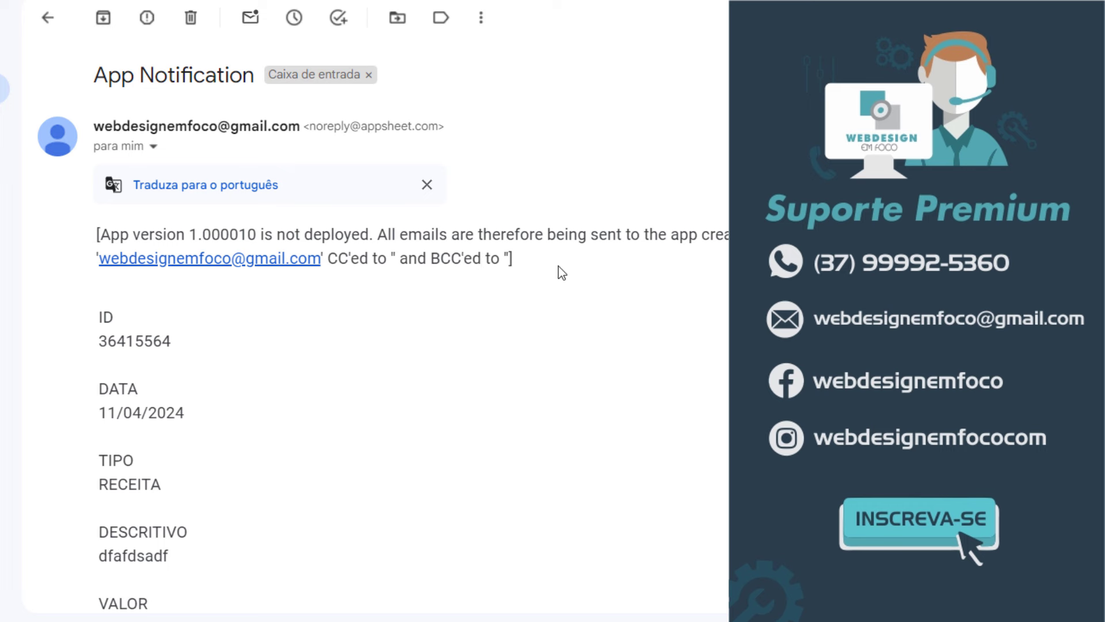
# Step: Highlight the two-line undeployed app version notice in the email again
pyautogui.moveTo(558, 266); pyautogui.dragTo(95, 233)
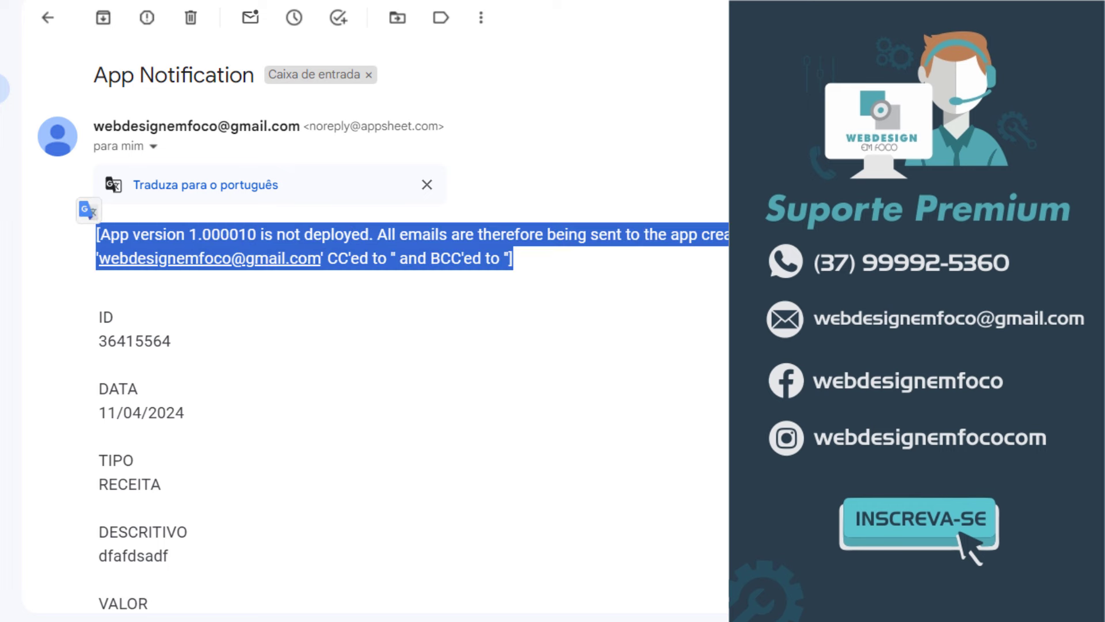
pyautogui.scroll(-2, 406, 482)
pyautogui.click(144, 236)
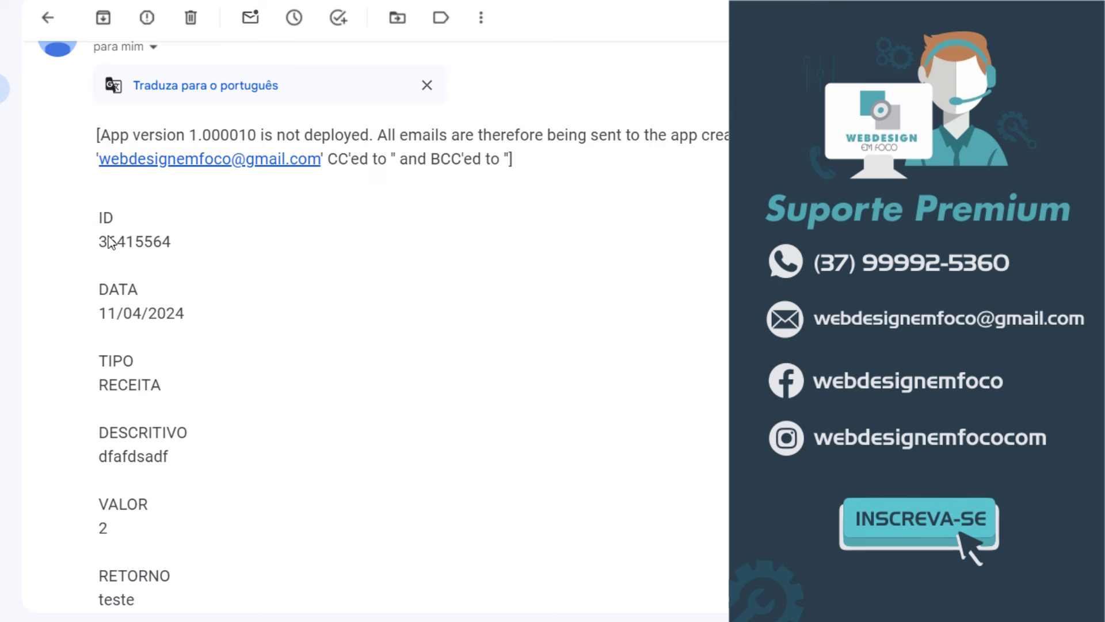
pyautogui.tripleClick(104, 222)
pyautogui.click(214, 295)
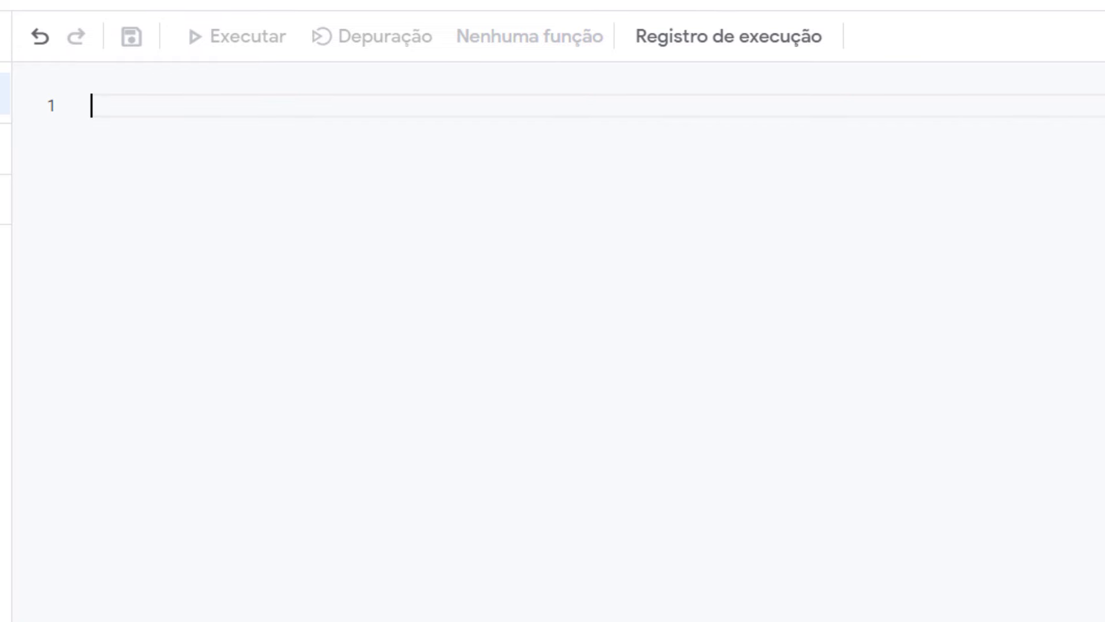
# Step: Write a sendEmail() function containing a MailApp.sendEmail( call
pyautogui.write('function send')
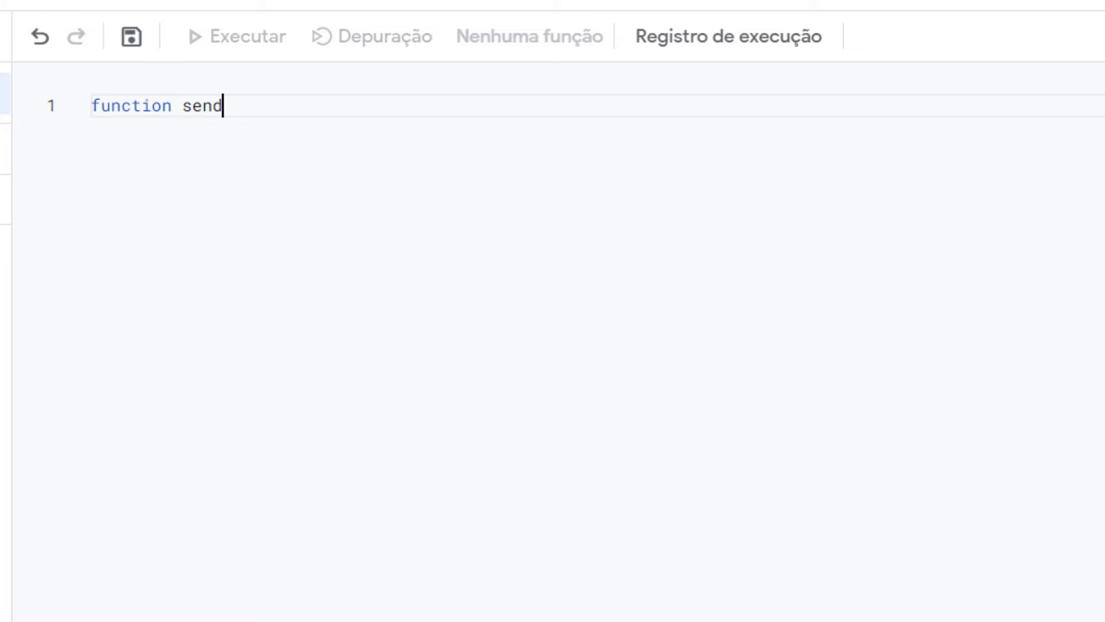
pyautogui.write('Email()')
pyautogui.press('Return')
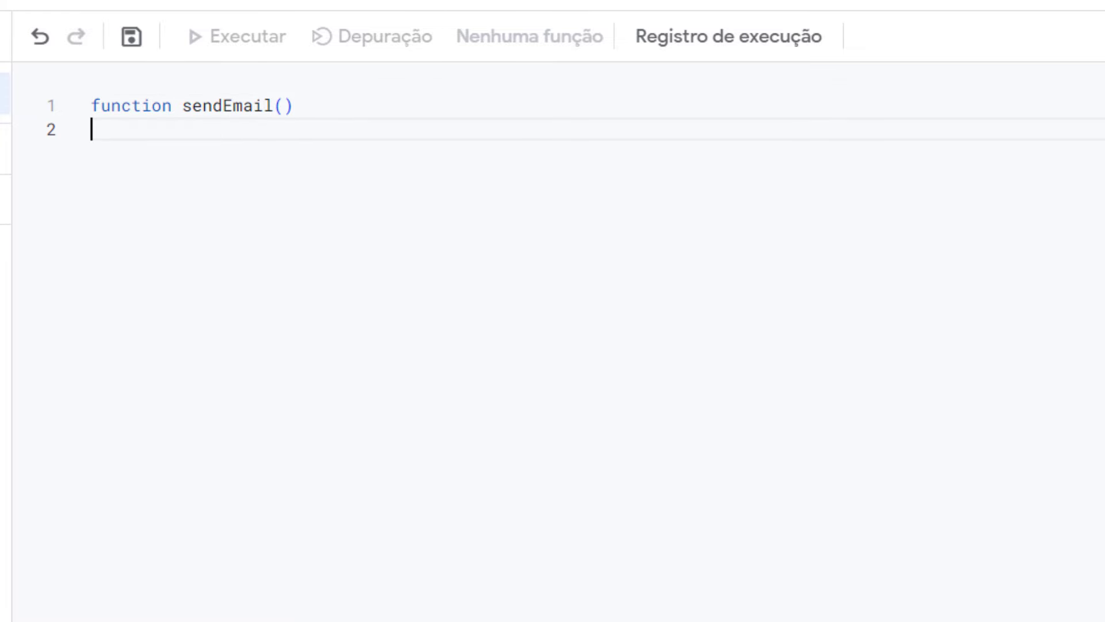
pyautogui.write('{')
pyautogui.press('Return')
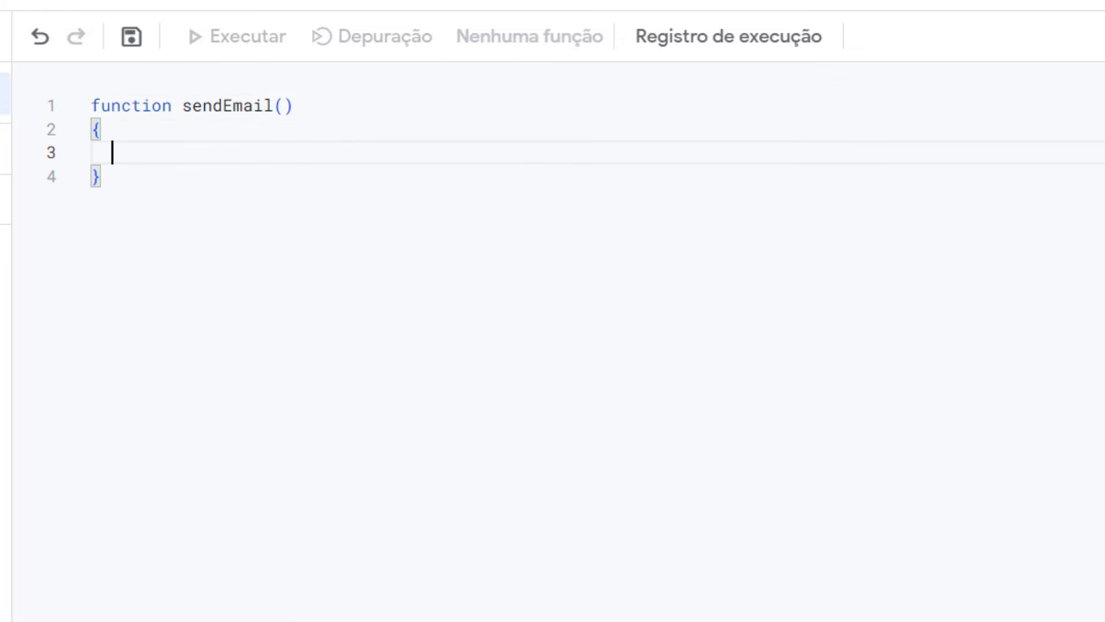
pyautogui.write('MailApp')
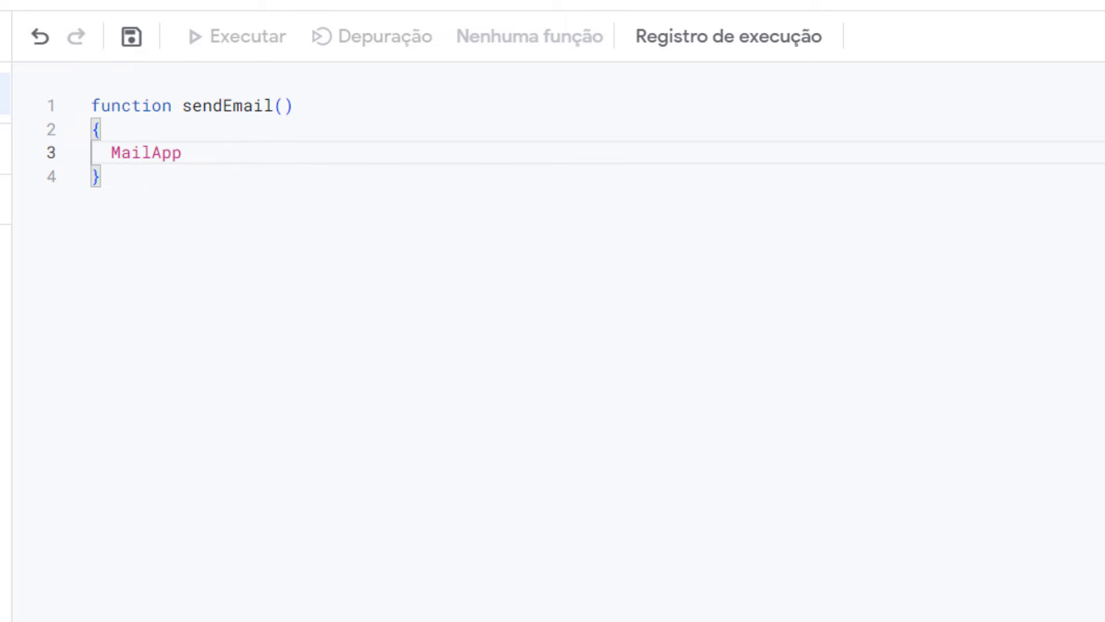
pyautogui.write('.sendEmail(')
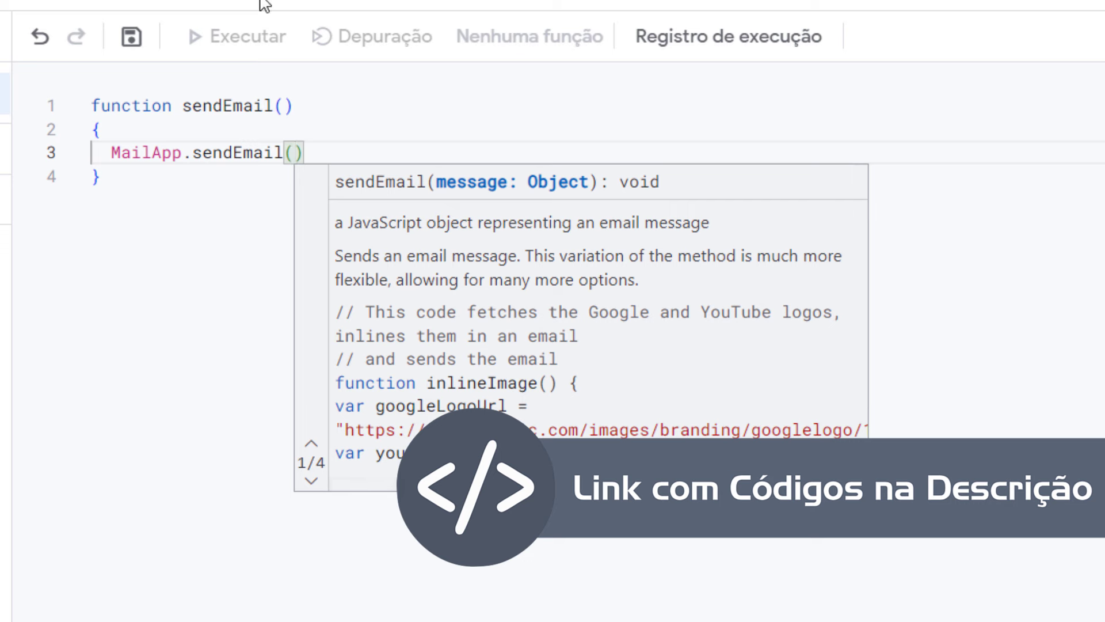
# Step: Paste the example recipient, subject and body arguments into the call and outdent them
pyautogui.click(312, 481)
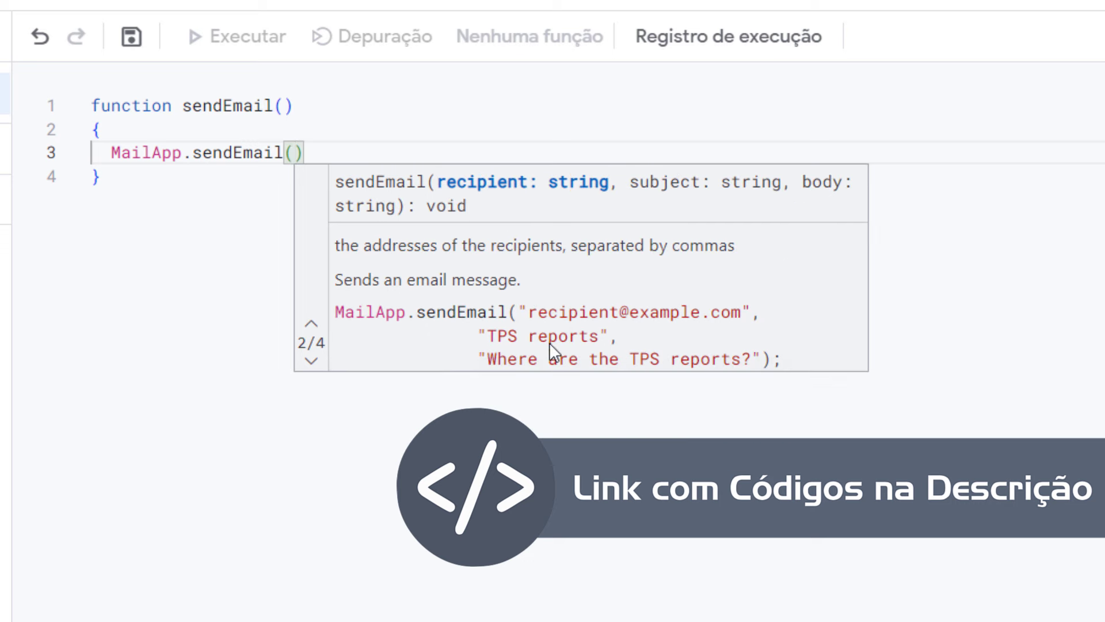
pyautogui.moveTo(519, 311); pyautogui.dragTo(766, 369)
pyautogui.hotkey('ctrl', 'c')
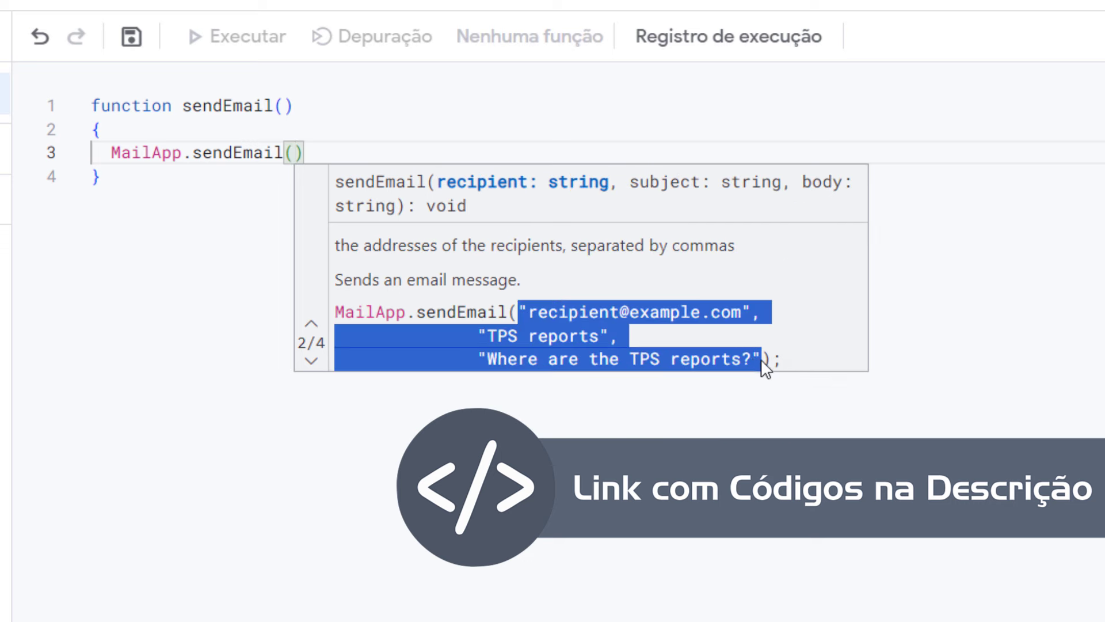
pyautogui.click(291, 153)
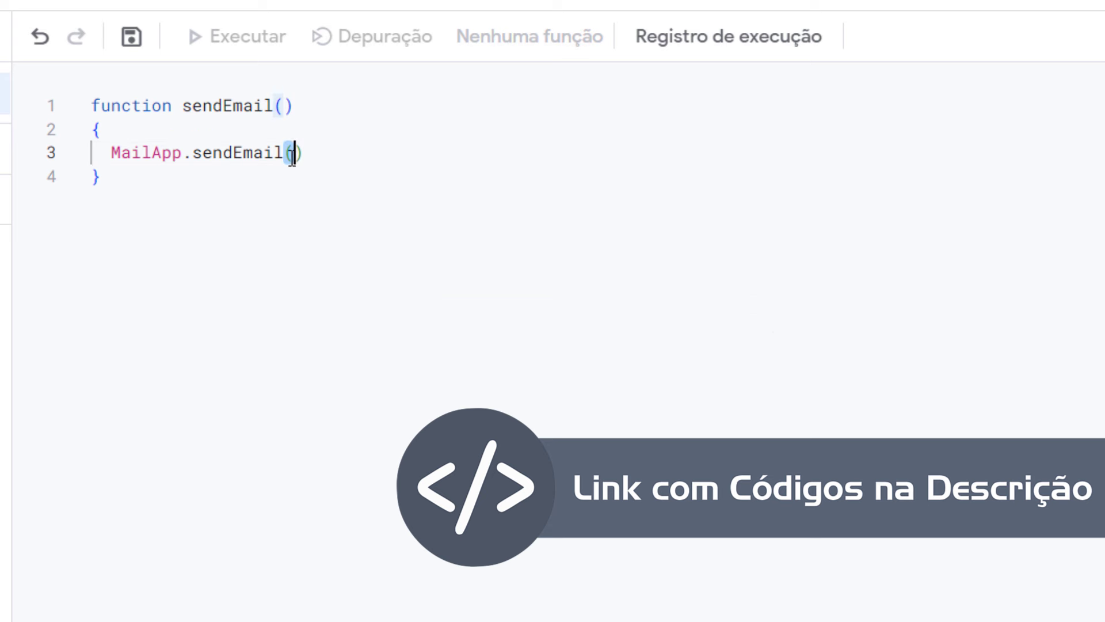
pyautogui.press('Return')
pyautogui.hotkey('ctrl', 'v')
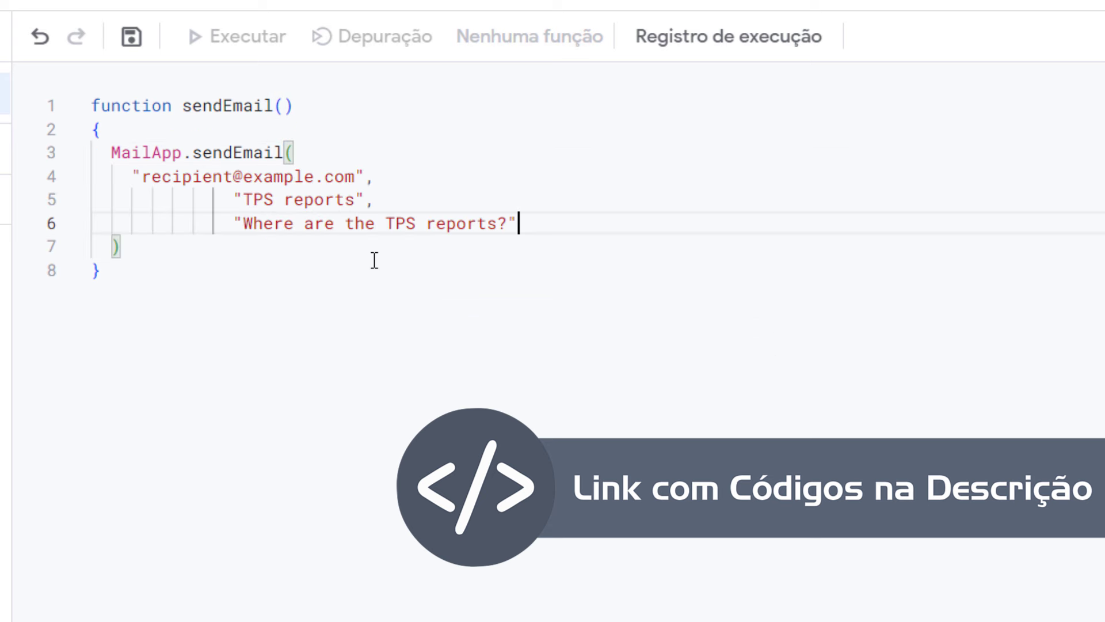
pyautogui.hotkey('shift', 'Up')
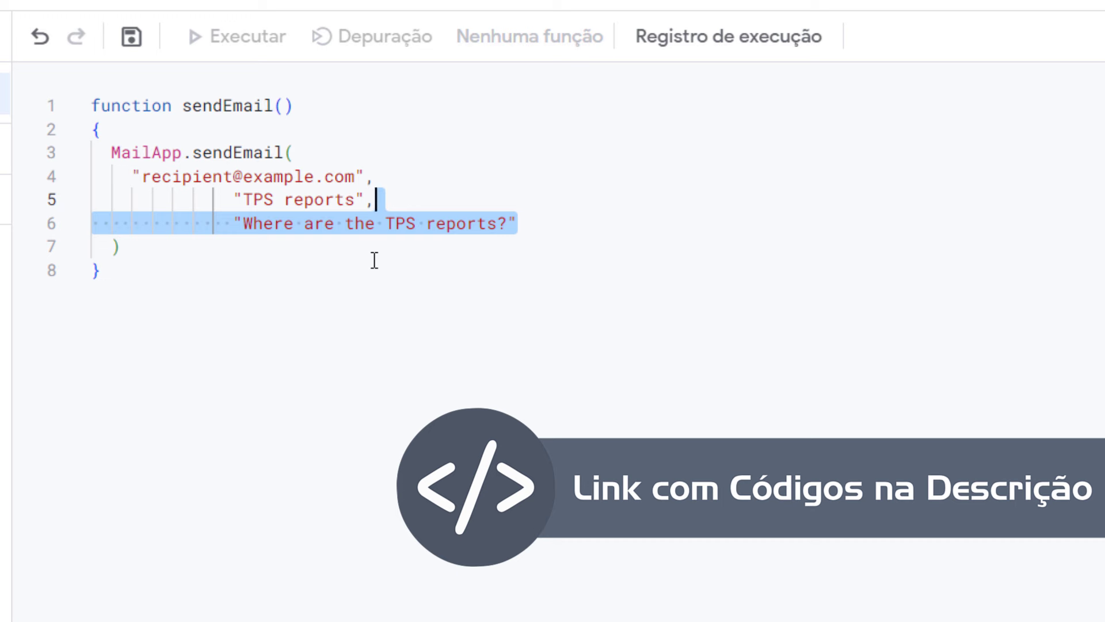
pyautogui.hotkey('shift', 'Tab')
pyautogui.hotkey('shift', 'Tab')
pyautogui.hotkey('shift', 'Tab')
pyautogui.hotkey('shift', 'Tab')
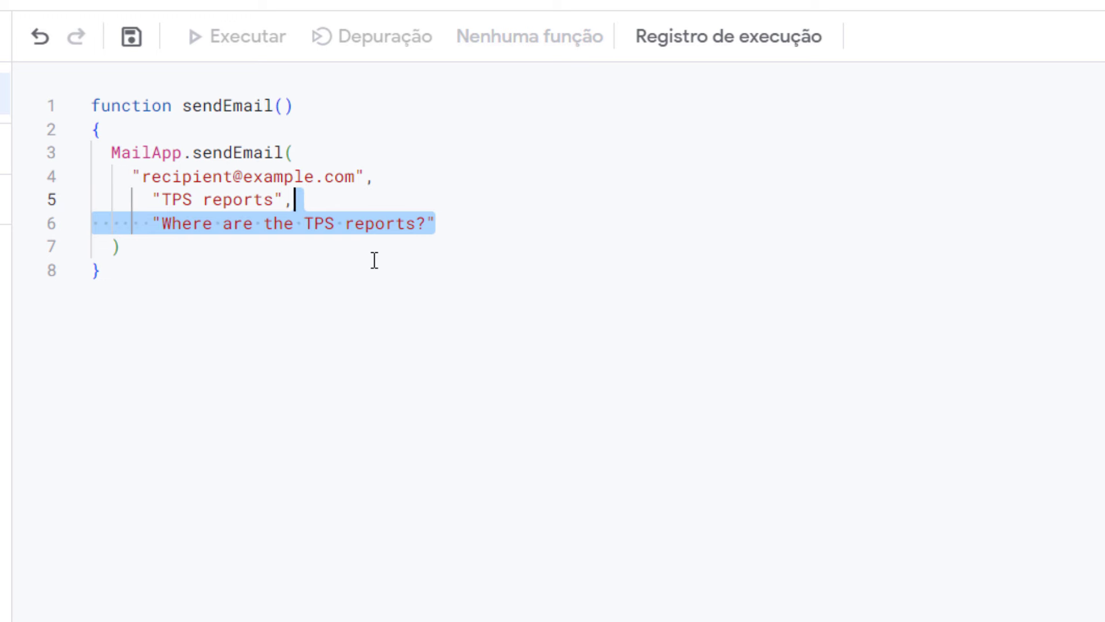
pyautogui.hotkey('shift', 'Tab')
pyautogui.click(267, 153)
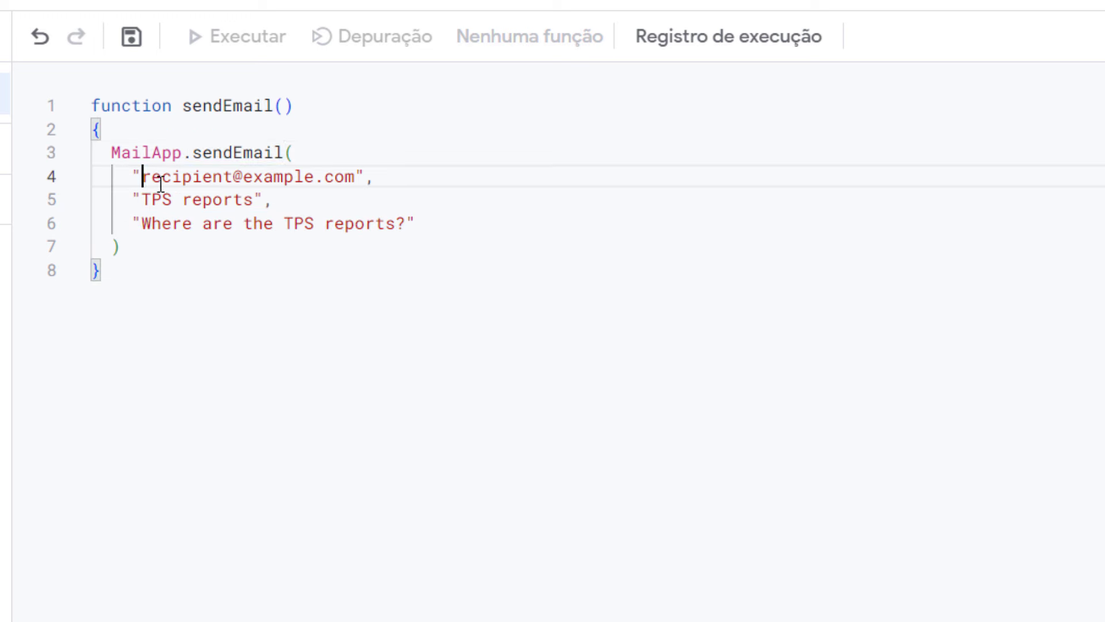
# Step: Replace the example recipient with the account's e-mail address, add the closing semicolon, and save
pyautogui.moveTo(143, 178); pyautogui.dragTo(350, 172)
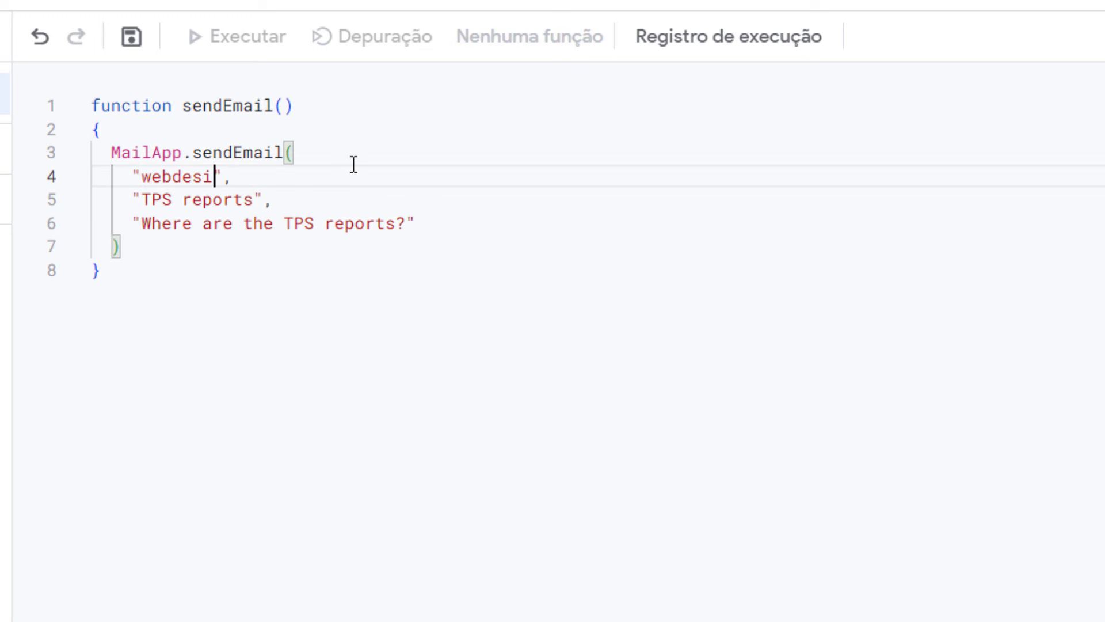
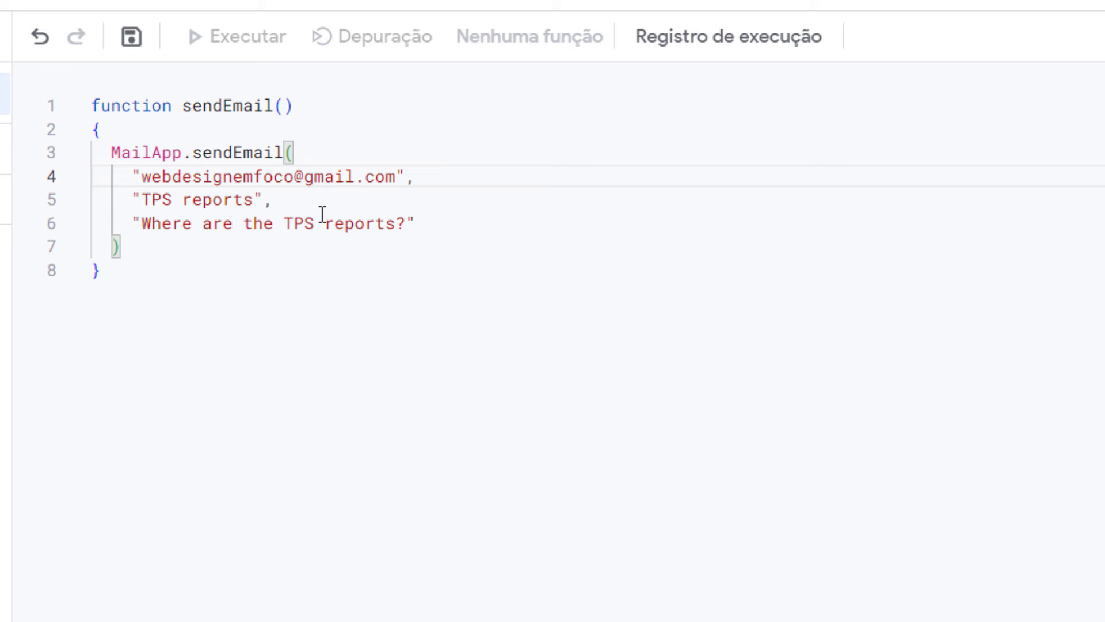
pyautogui.moveTo(272, 199); pyautogui.dragTo(143, 201)
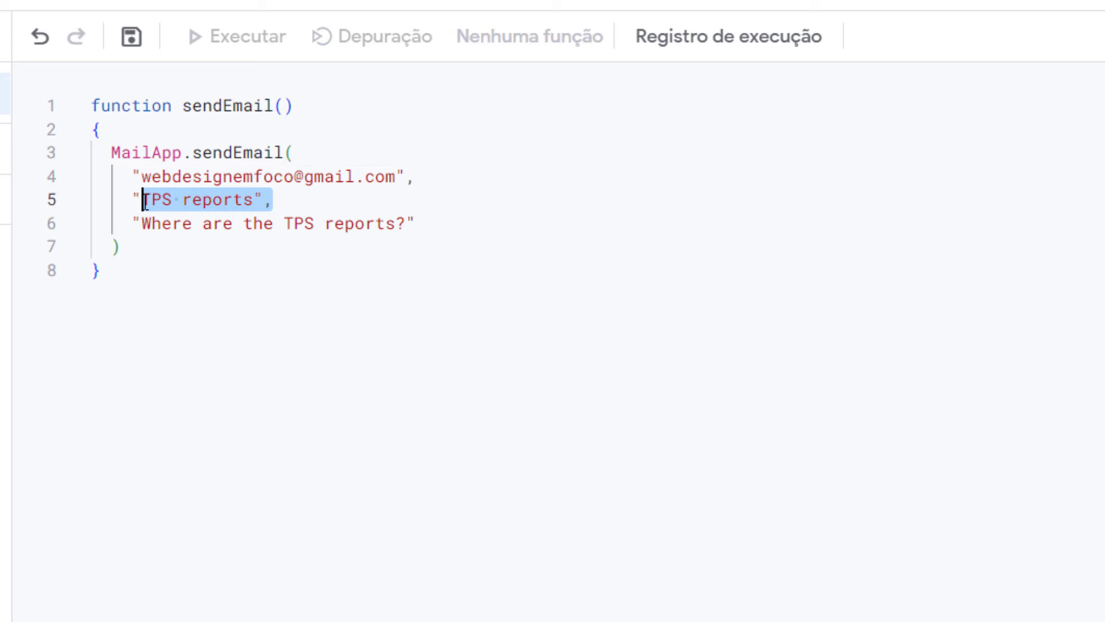
pyautogui.click(202, 281)
pyautogui.moveTo(139, 223); pyautogui.dragTo(433, 223)
pyautogui.click(156, 245)
pyautogui.write(';')
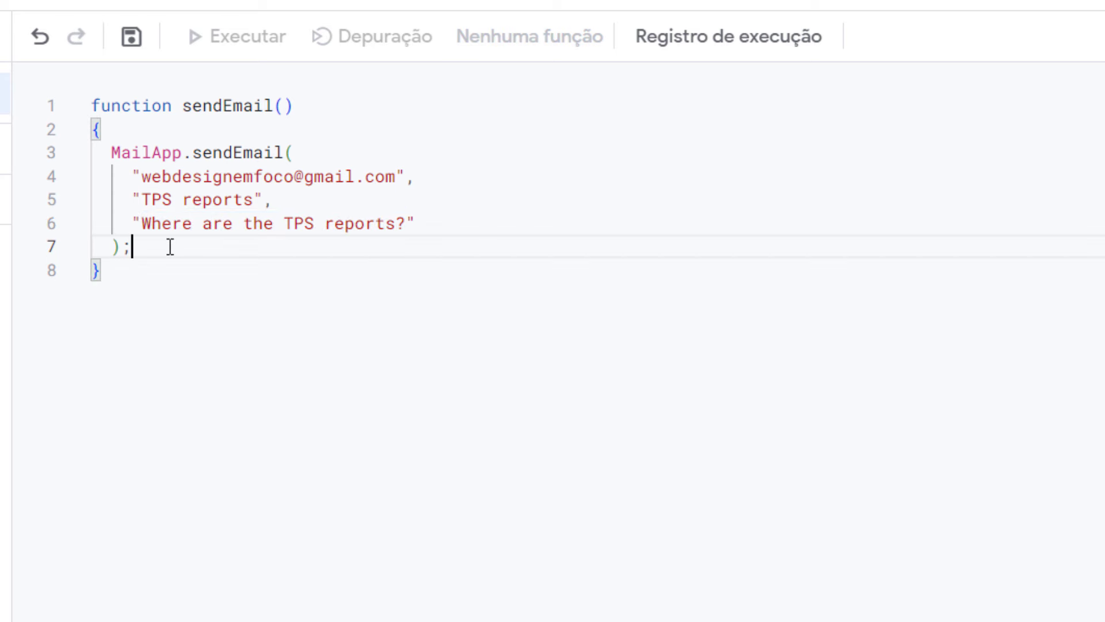
pyautogui.doubleClick(261, 105)
pyautogui.hotkey('ctrl', 's')
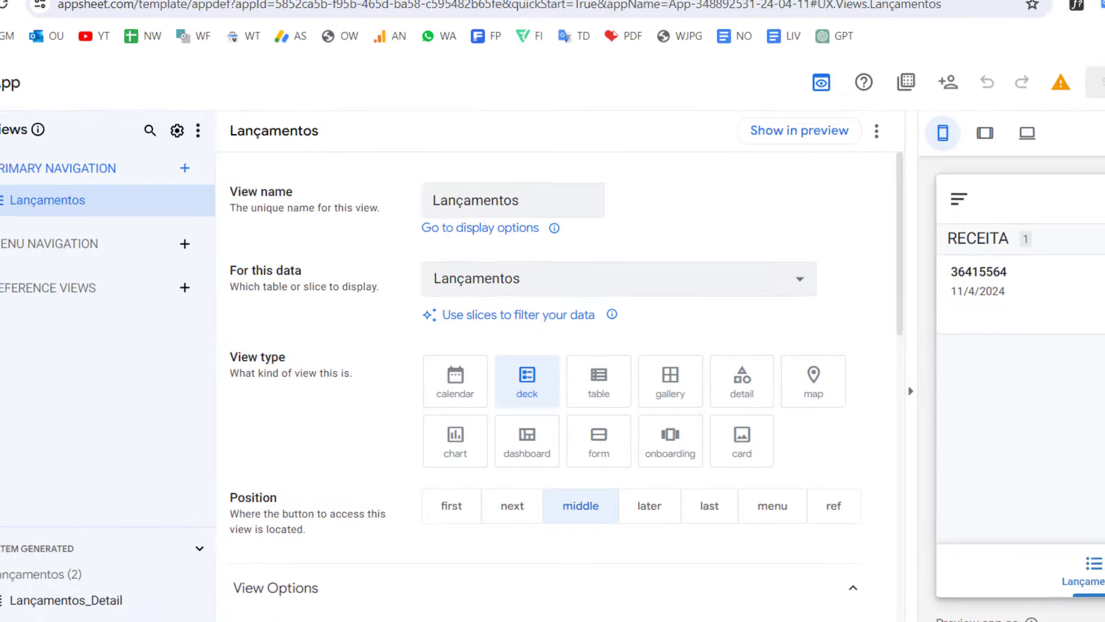
# Step: Delete the existing New Bot from the app's automations
pyautogui.click(22, 330)
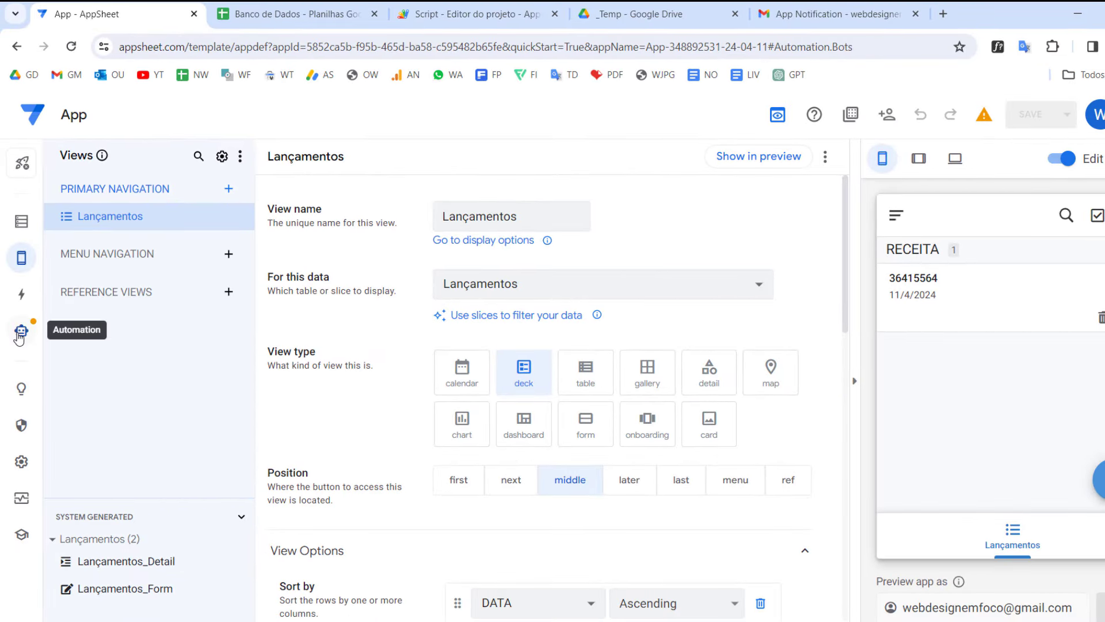
pyautogui.click(244, 207)
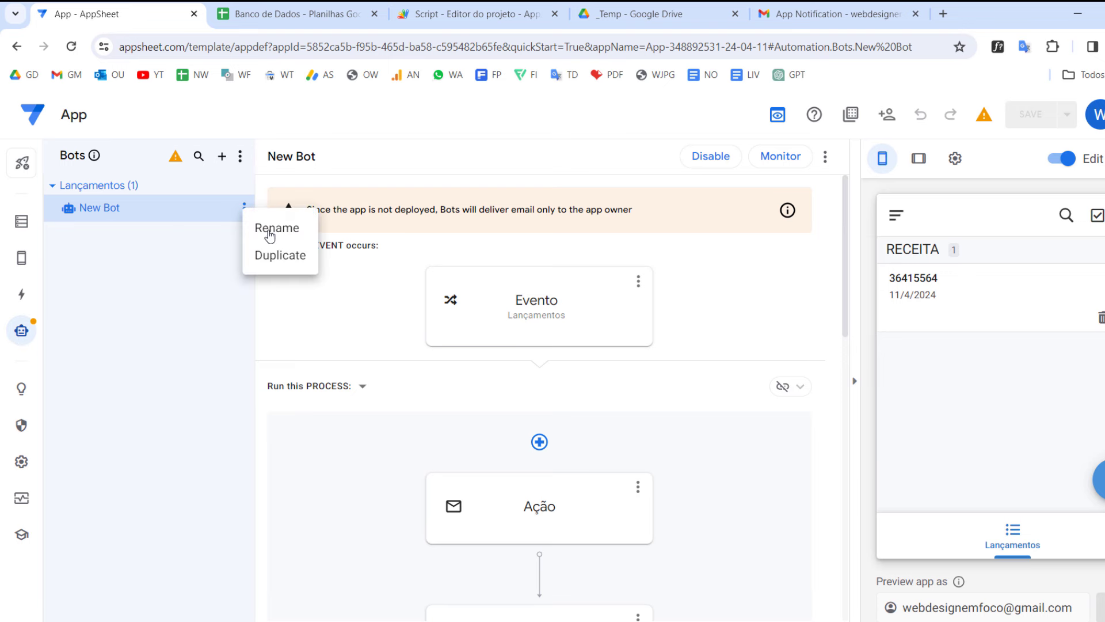
pyautogui.click(824, 162)
pyautogui.click(825, 160)
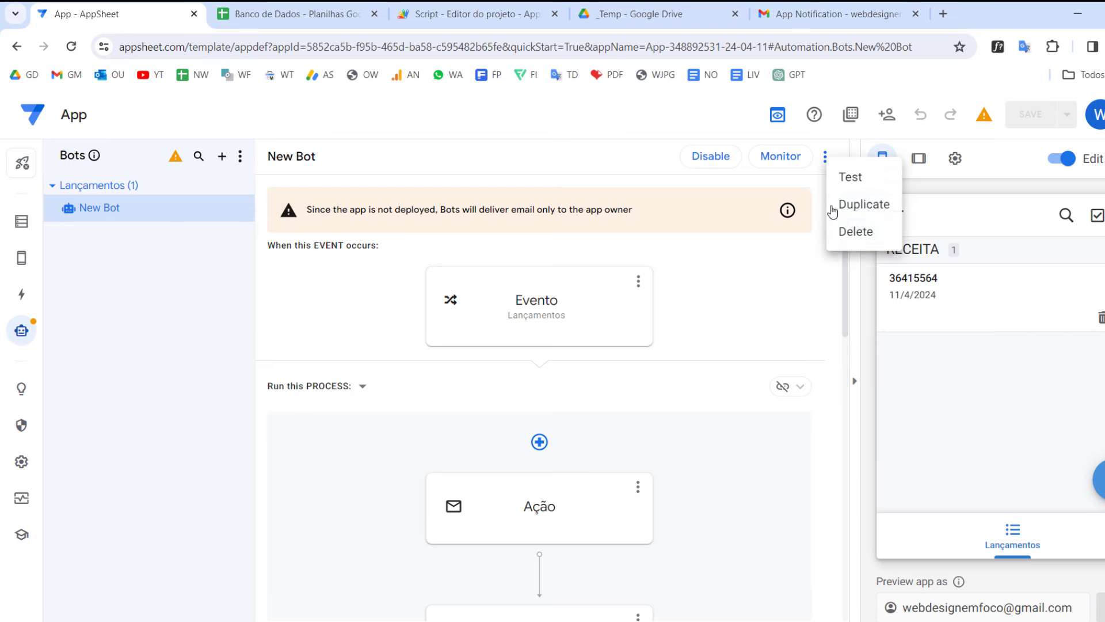
pyautogui.click(846, 229)
# Step: Create a new blank bot and rename it 'Bot Email'
pyautogui.click(227, 164)
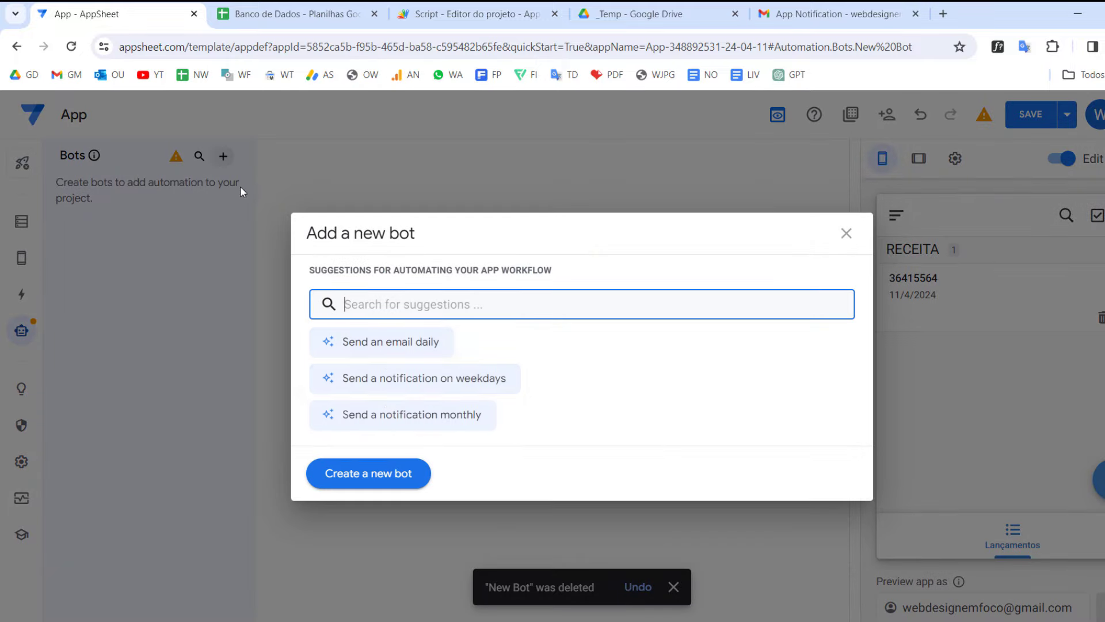
pyautogui.click(384, 473)
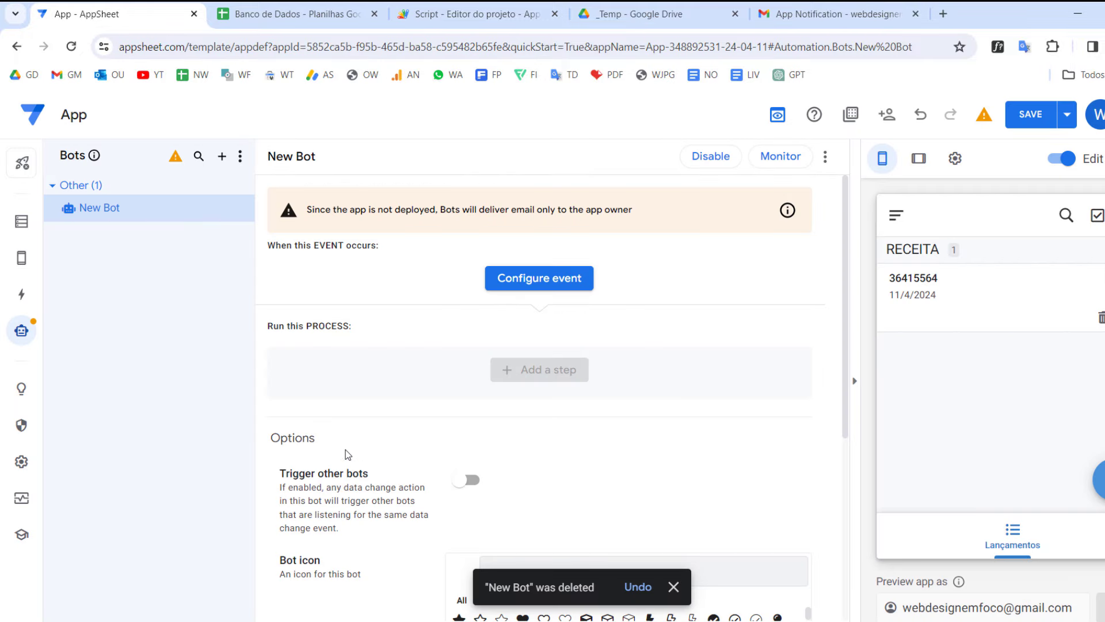
pyautogui.click(247, 214)
pyautogui.click(267, 228)
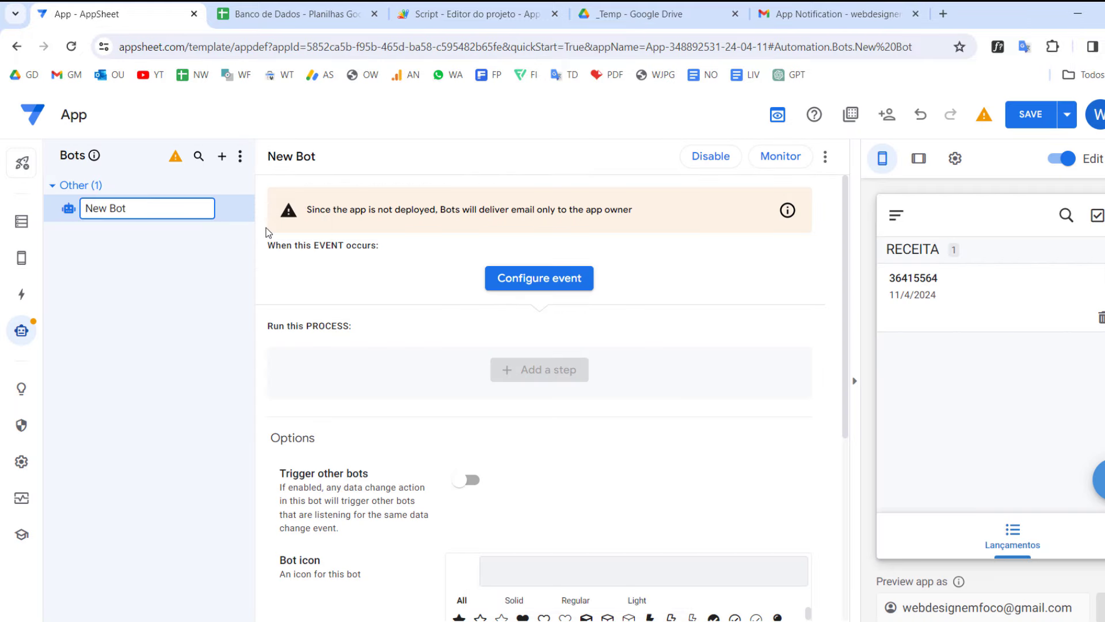
pyautogui.write('Bot Email')
pyautogui.press('Return')
pyautogui.click(506, 283)
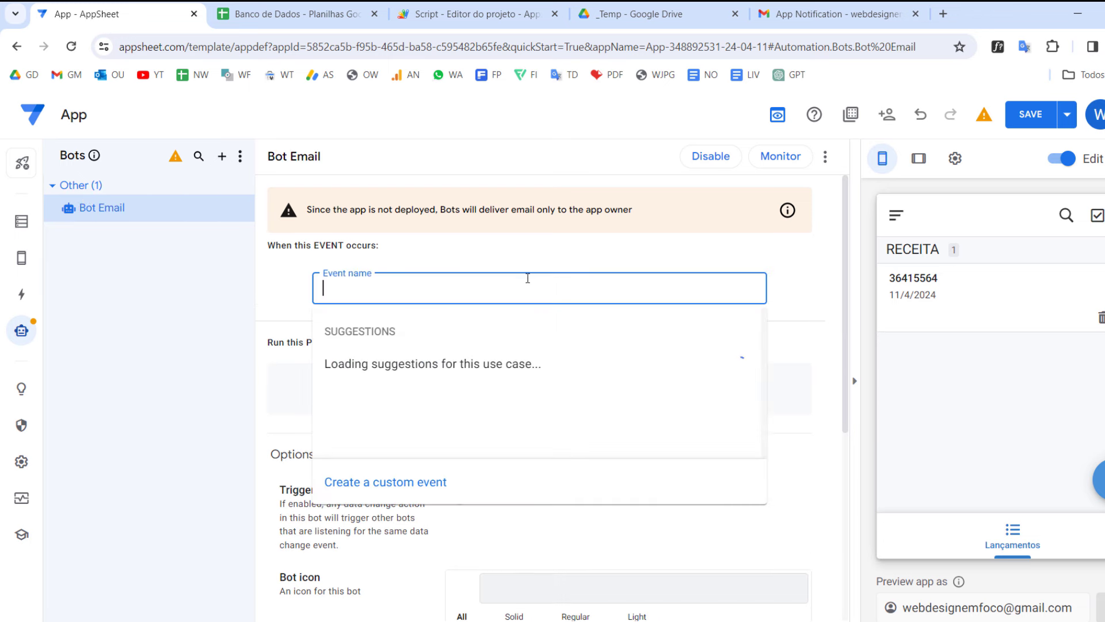
# Step: Create a custom event named Evento that fires only on added records
pyautogui.click(420, 497)
pyautogui.click(958, 271)
pyautogui.hotkey('ctrl', 'a')
pyautogui.write('E')
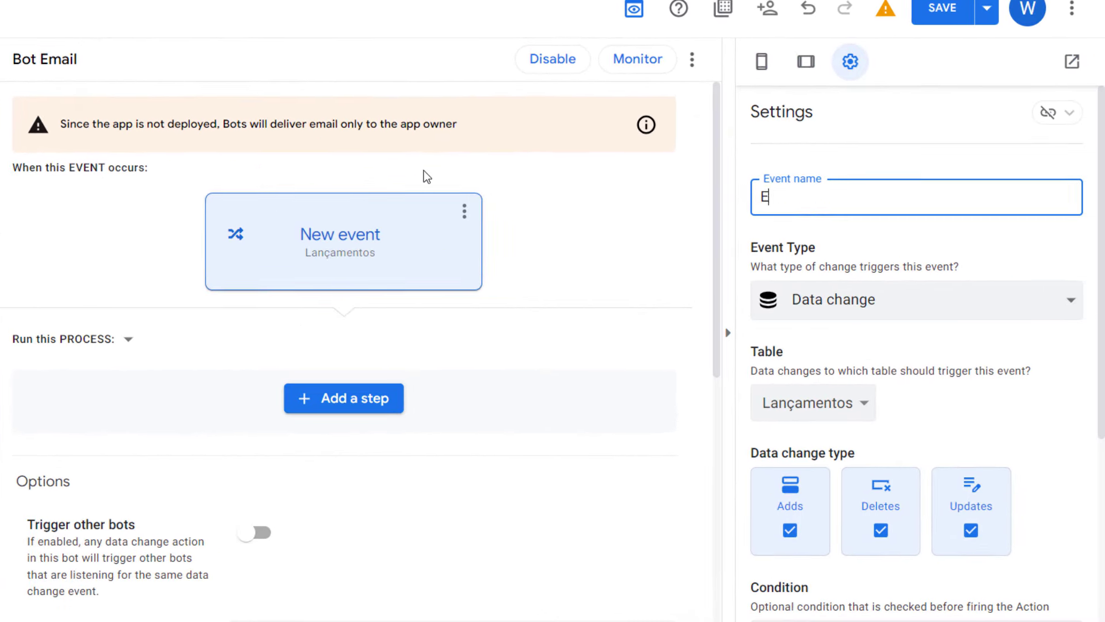
pyautogui.write('vento')
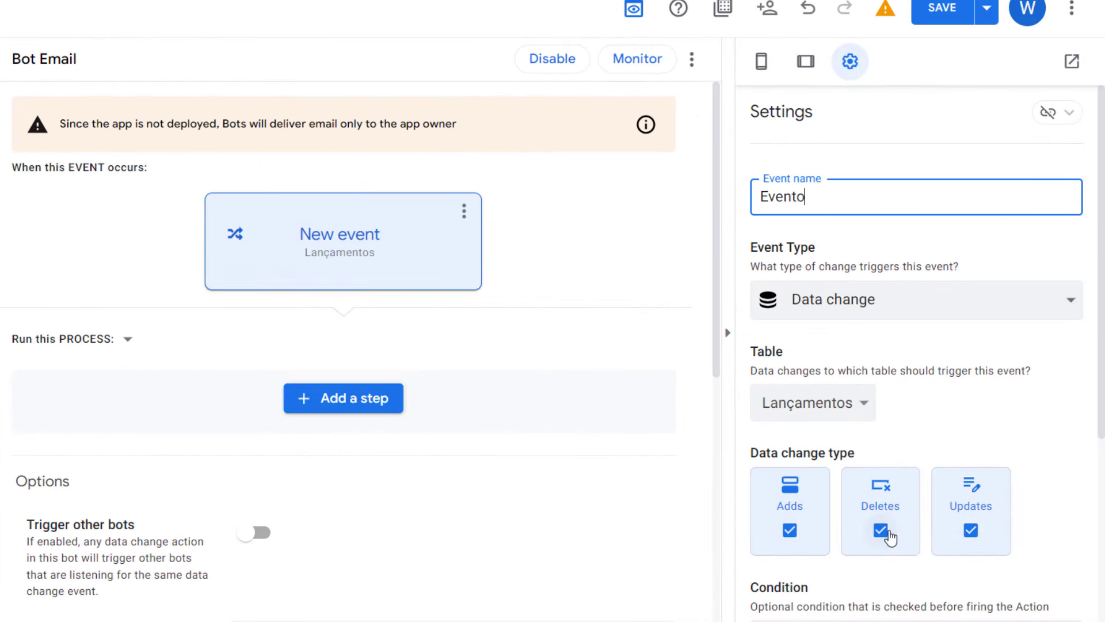
pyautogui.click(881, 530)
pyautogui.click(972, 530)
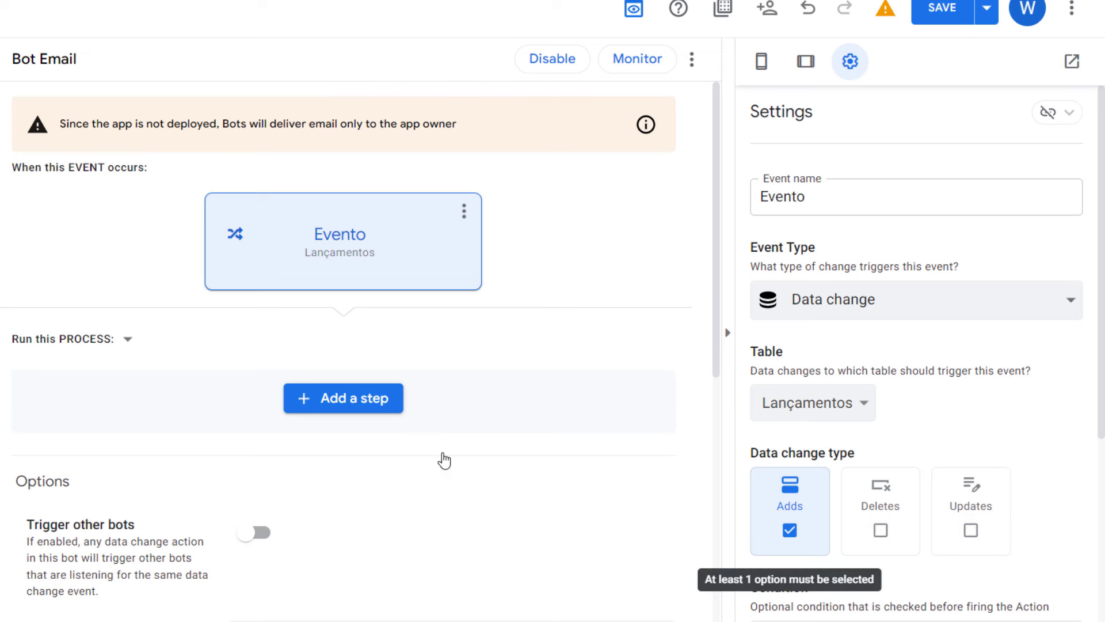
# Step: Add a custom step named Ação that calls an Apps Script
pyautogui.click(358, 402)
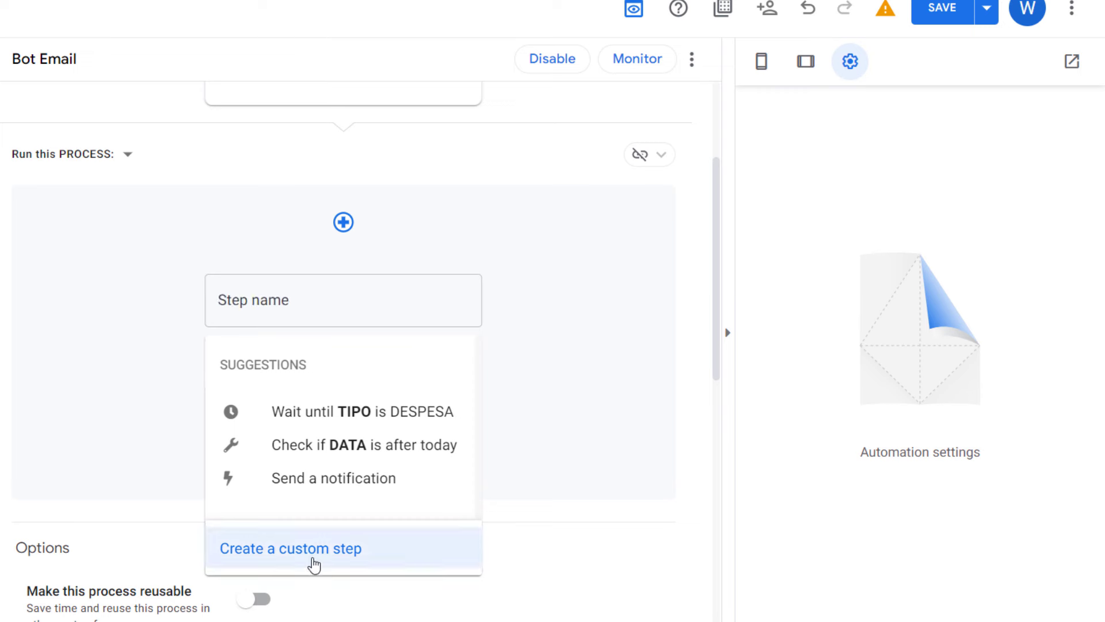
pyautogui.click(315, 564)
pyautogui.click(373, 342)
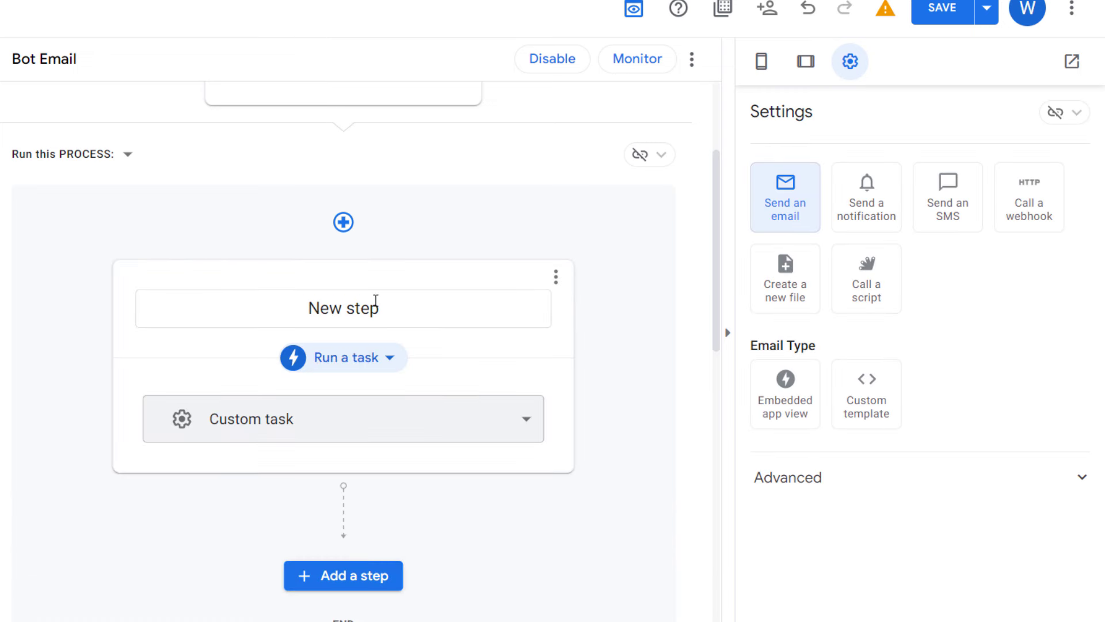
pyautogui.tripleClick(407, 306)
pyautogui.write('Açıklam')
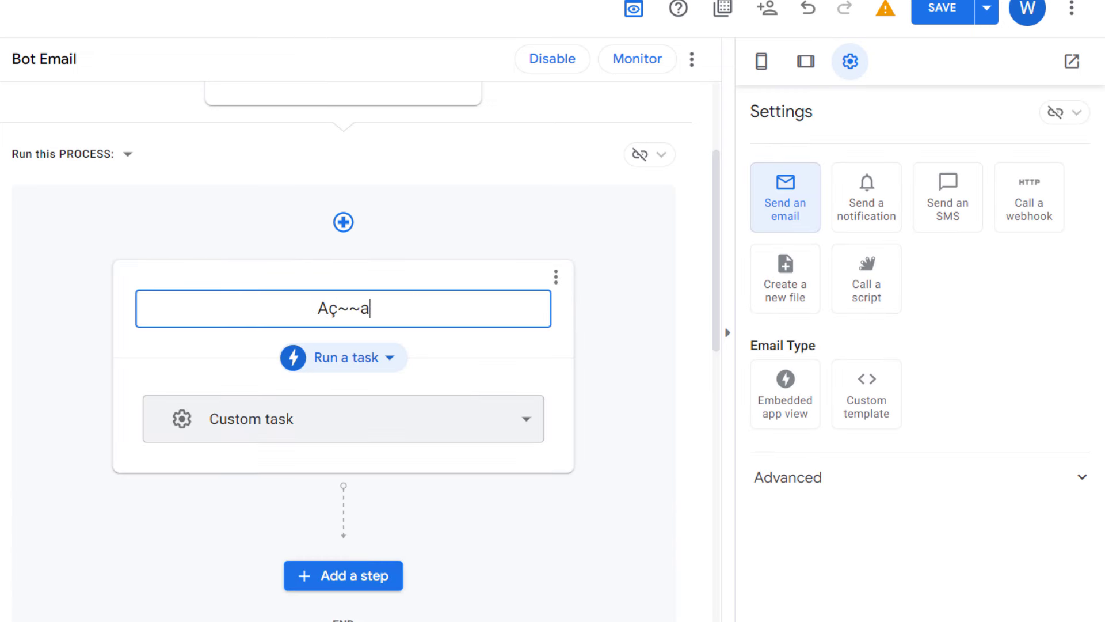
pyautogui.press('BackSpace')
pyautogui.press('BackSpace')
pyautogui.press('BackSpace')
pyautogui.press('BackSpace')
pyautogui.press('BackSpace')
pyautogui.write('ão')
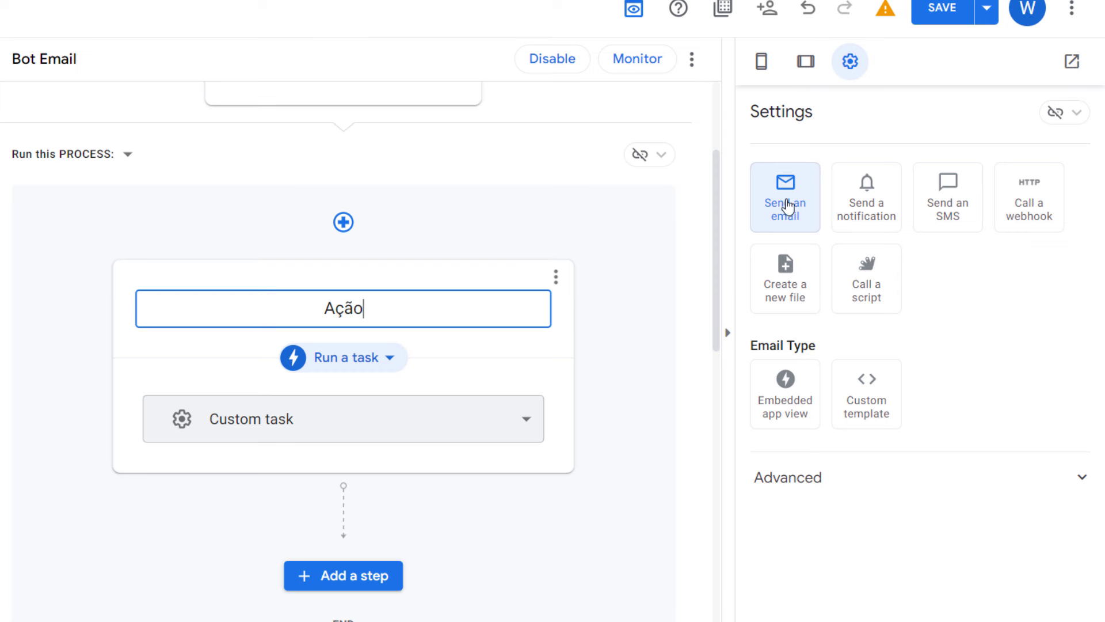
pyautogui.press('Return')
pyautogui.click(869, 298)
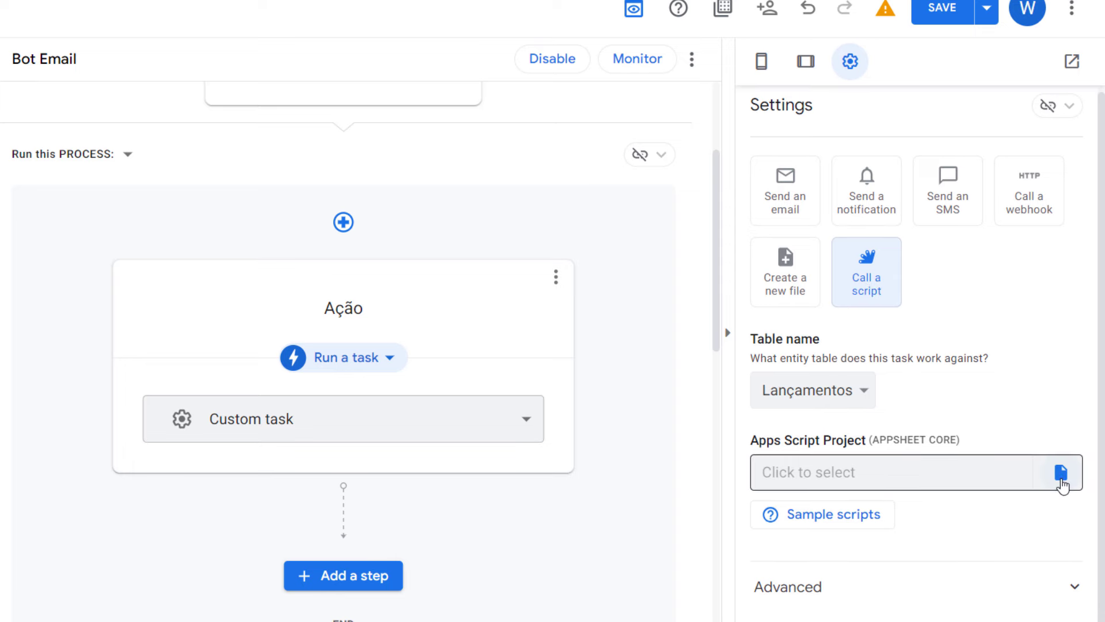
pyautogui.click(1063, 481)
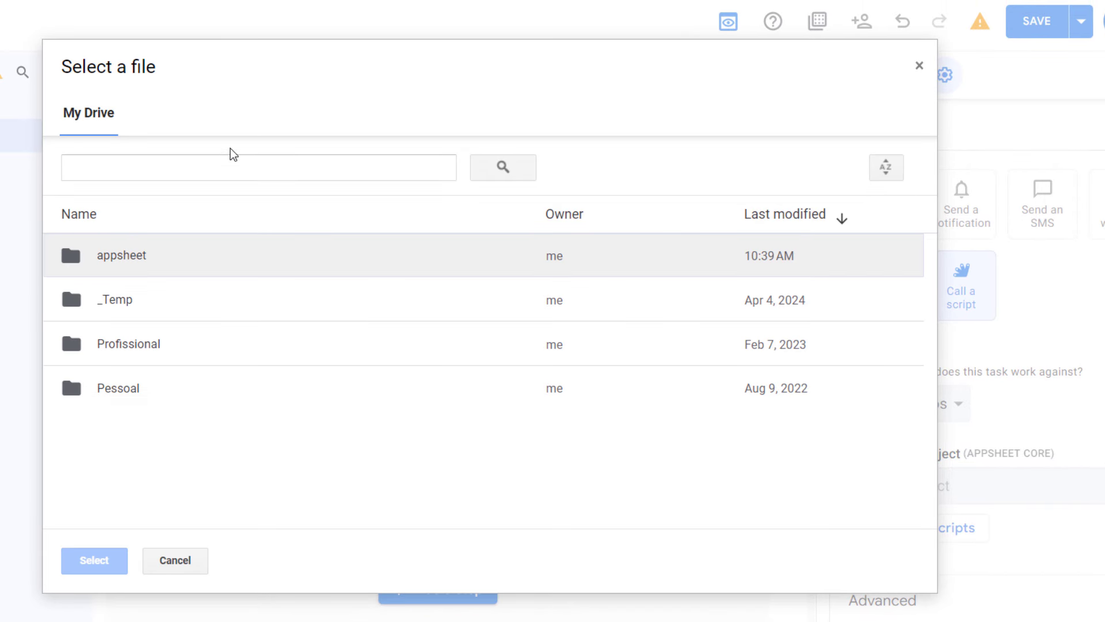
# Step: Pick the Script project from the _Temp folder as the step's Apps Script project
pyautogui.doubleClick(105, 304)
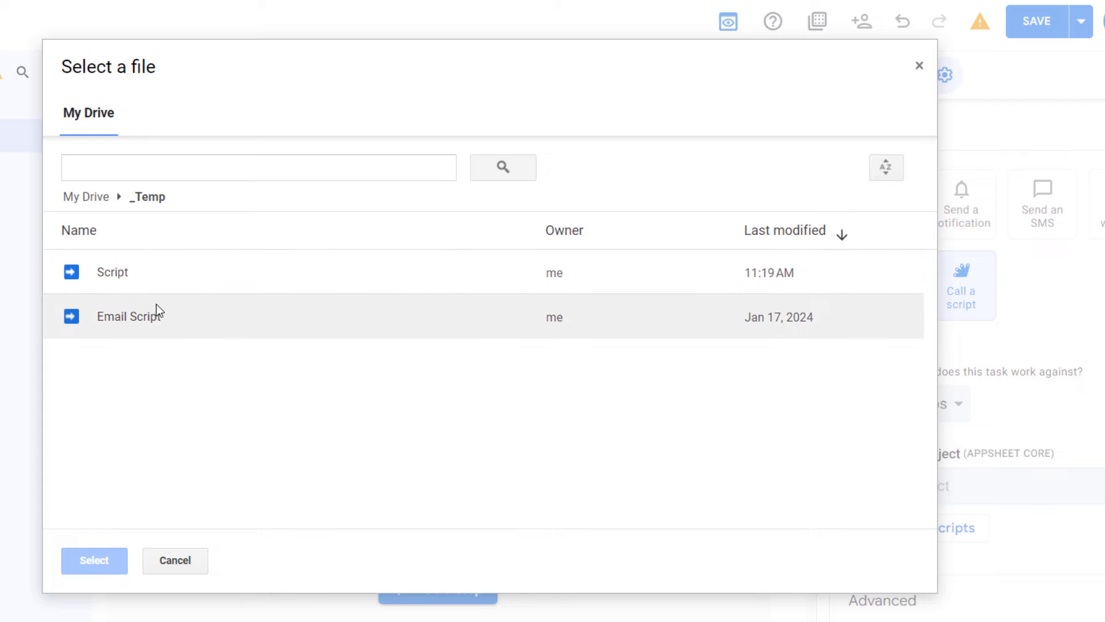
pyautogui.doubleClick(132, 285)
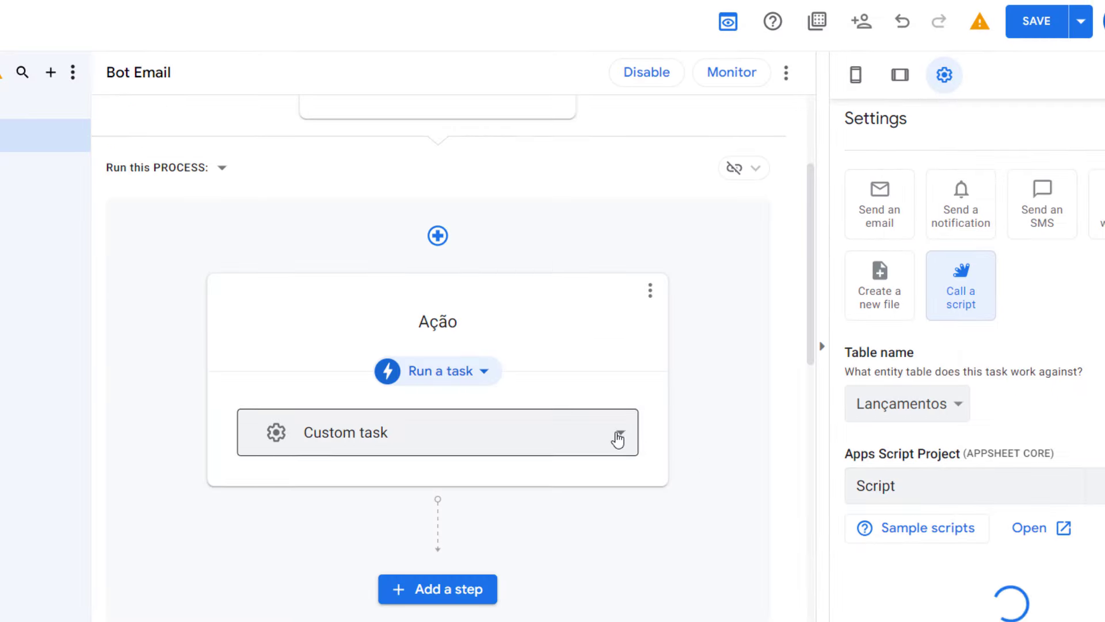
pyautogui.scroll(-2, 921, 374)
pyautogui.scroll(-1, 827, 360)
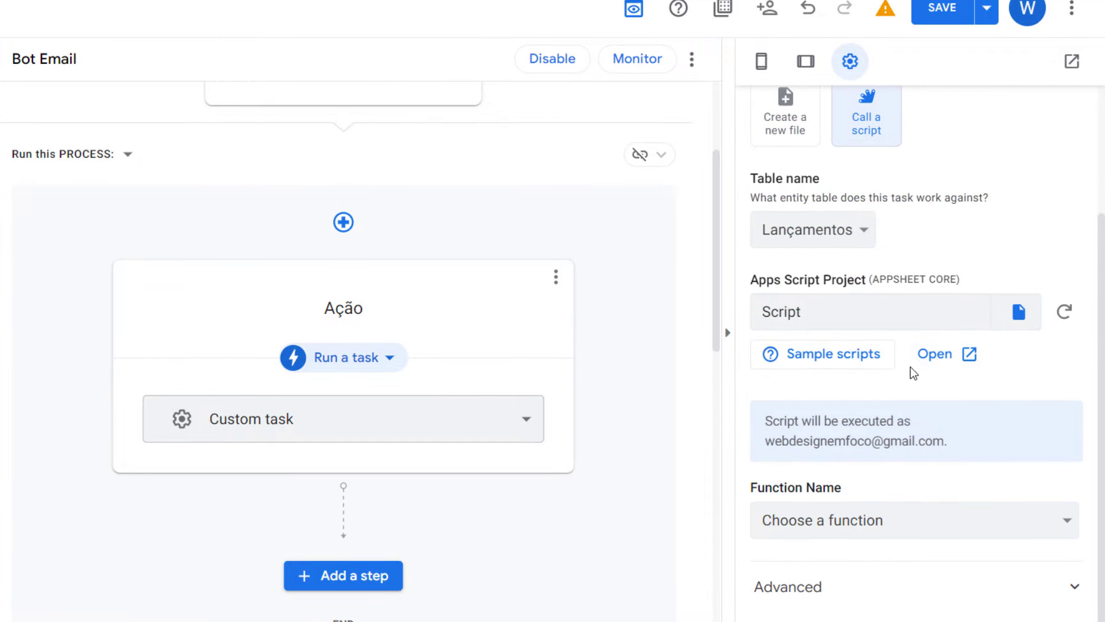
pyautogui.click(936, 364)
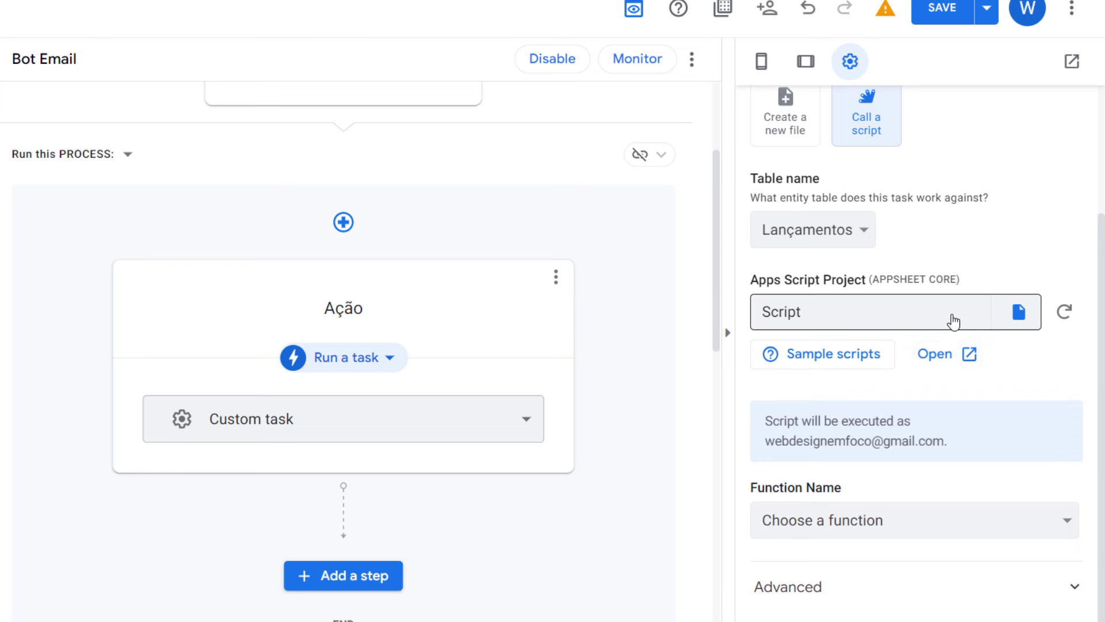
# Step: Choose sendEmail as the function to run and review its return value settings
pyautogui.click(870, 515)
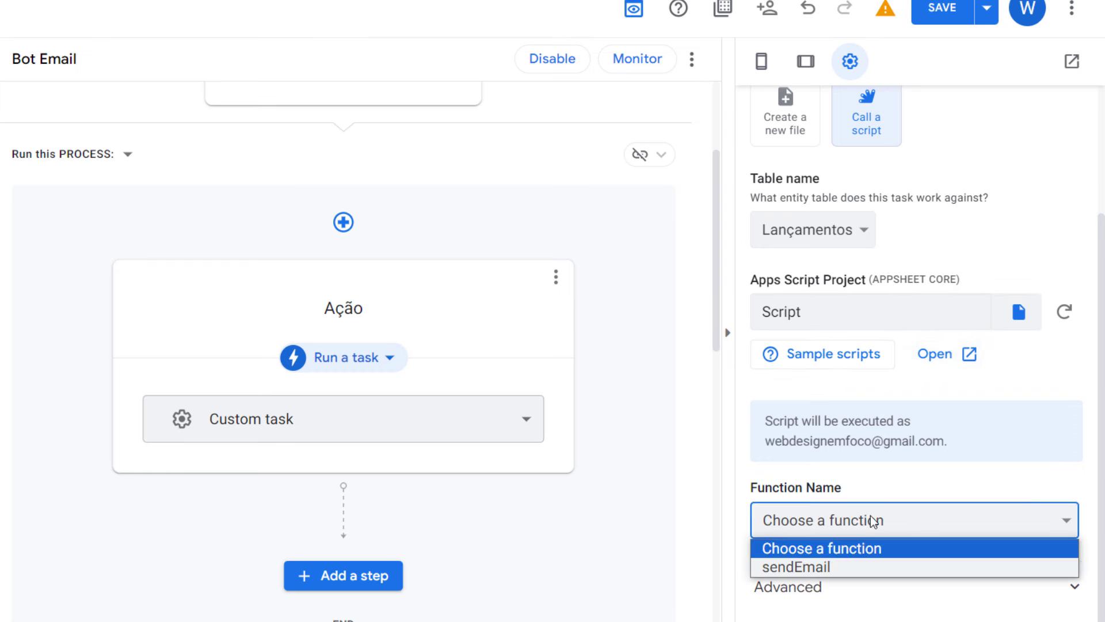
pyautogui.click(792, 574)
pyautogui.scroll(-4, 810, 523)
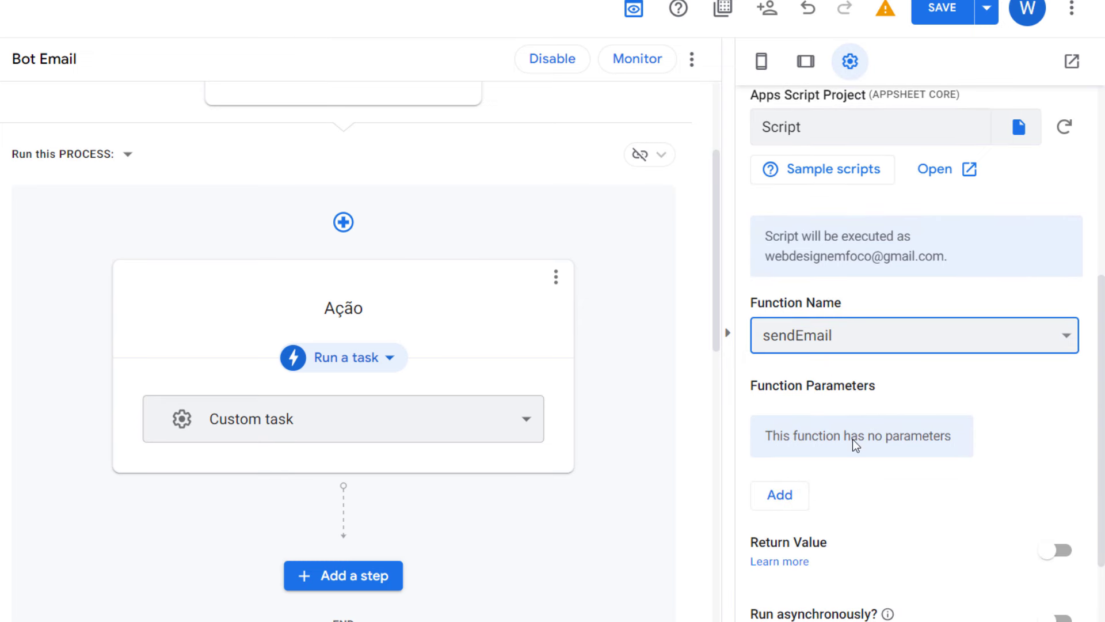
pyautogui.scroll(-1, 889, 473)
pyautogui.moveTo(756, 453); pyautogui.dragTo(823, 457)
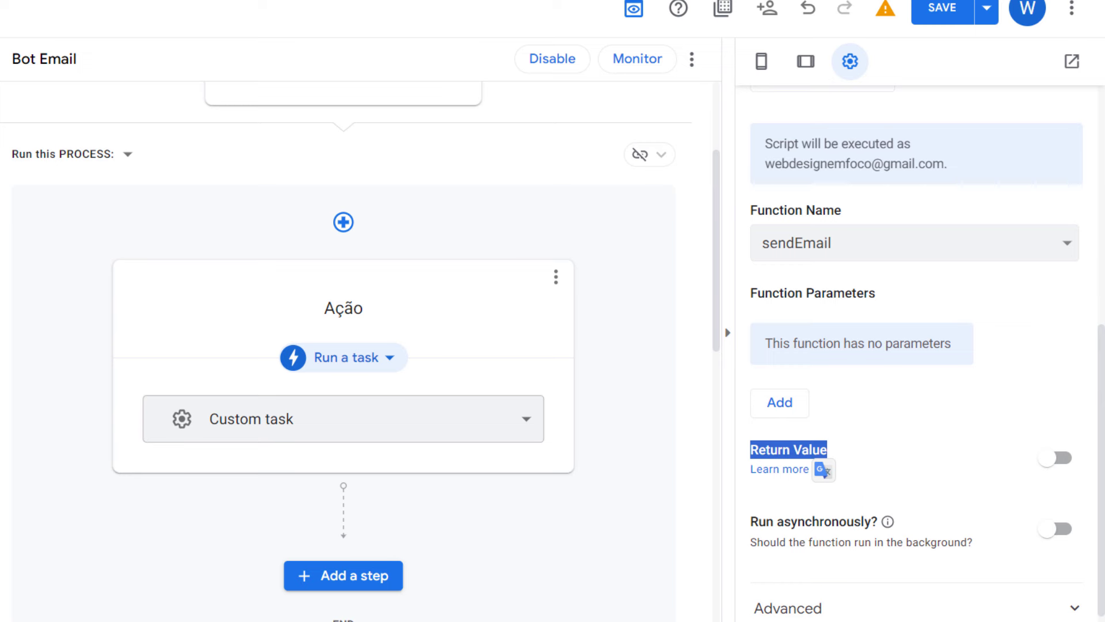
pyautogui.scroll(-1, 1073, 473)
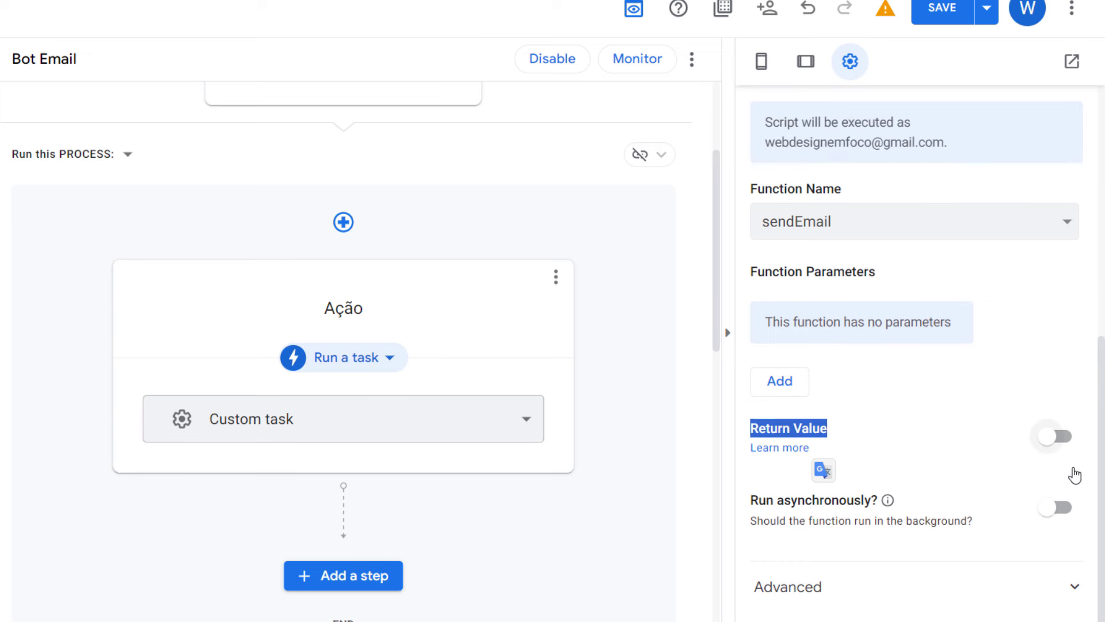
# Step: Add a custom step named Retorno after Ação that runs a data action
pyautogui.click(353, 576)
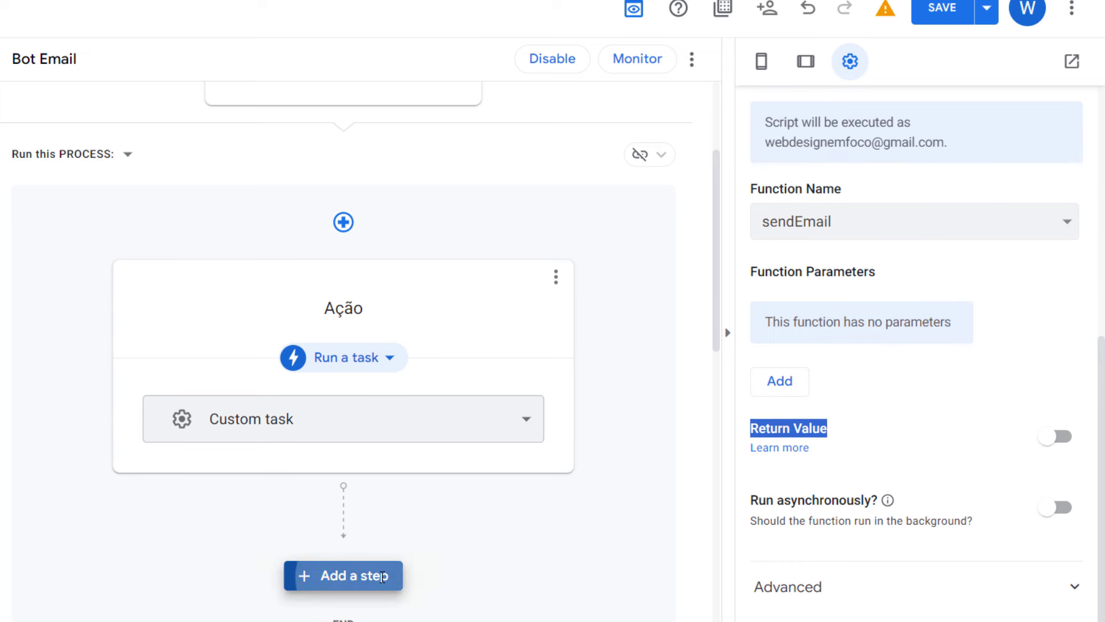
pyautogui.scroll(-5, 362, 455)
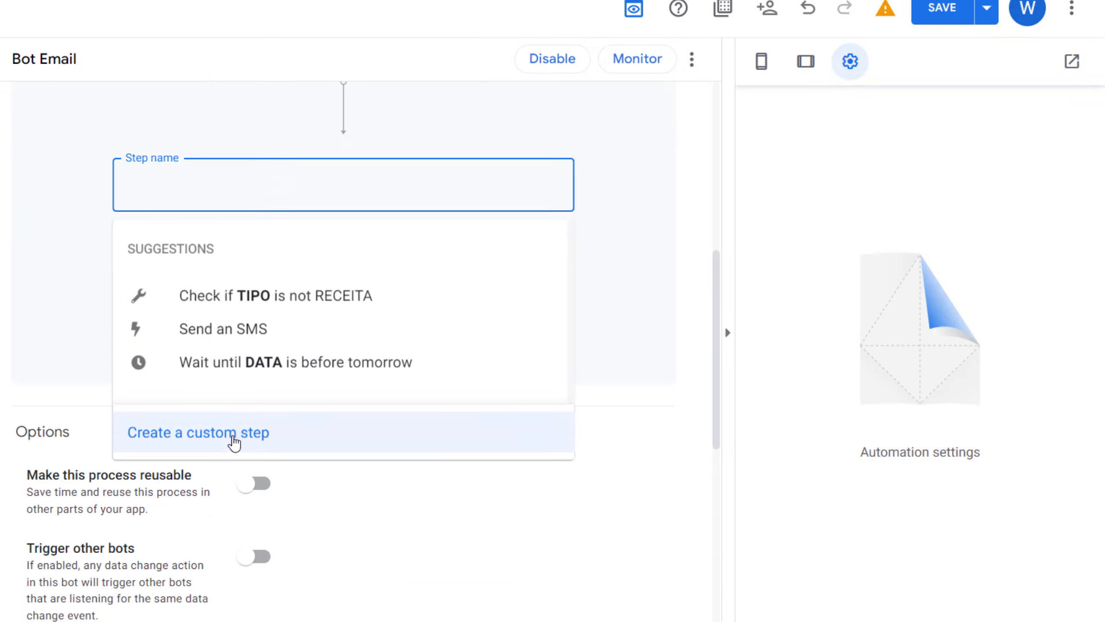
pyautogui.click(185, 448)
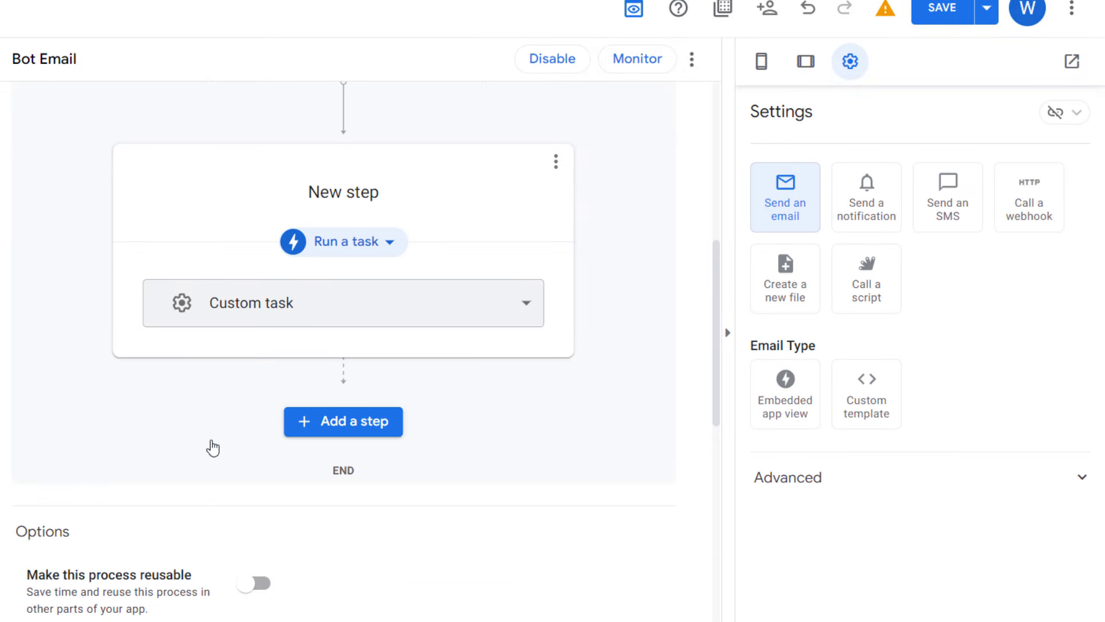
pyautogui.click(412, 190)
pyautogui.write('Retonro')
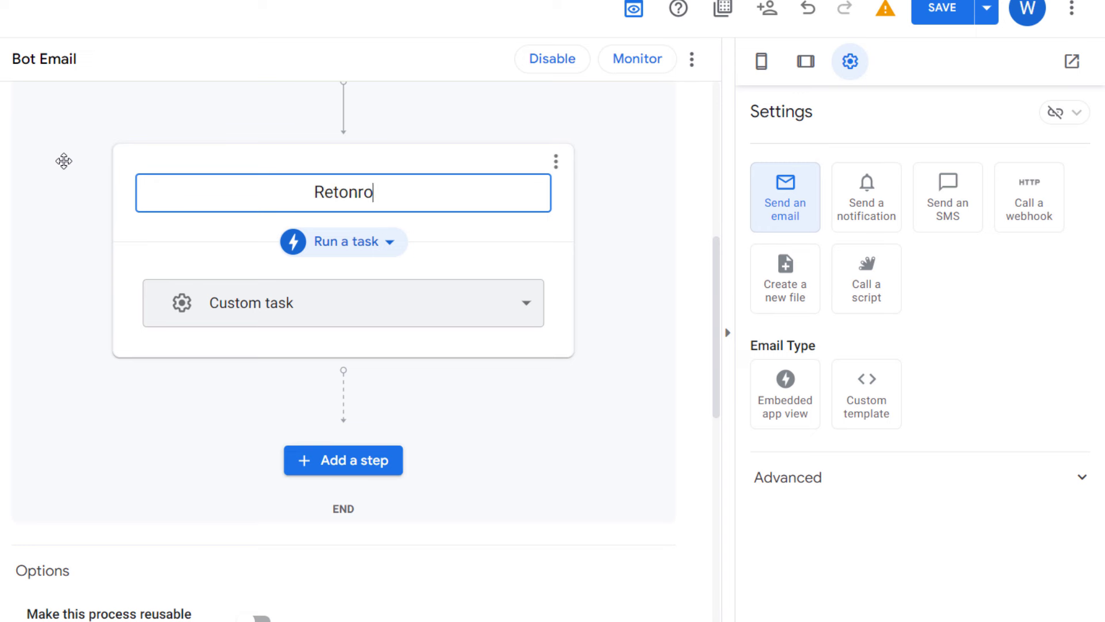
pyautogui.press('BackSpace')
pyautogui.press('BackSpace')
pyautogui.press('BackSpace')
pyautogui.write('rno')
pyautogui.press('Return')
pyautogui.click(341, 255)
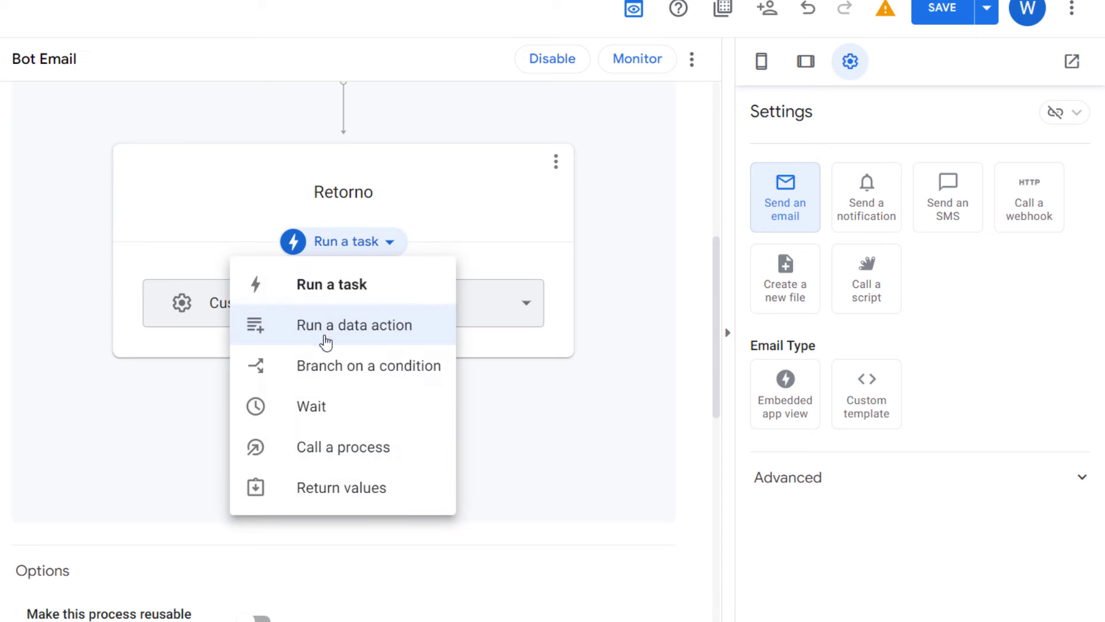
pyautogui.click(406, 335)
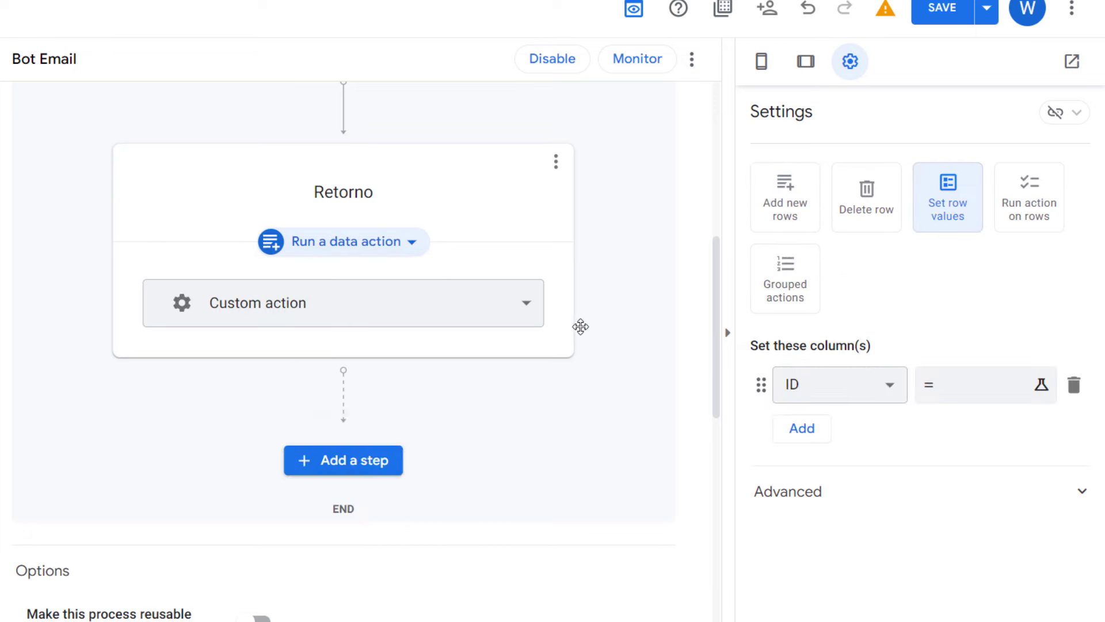
# Step: Make the Retorno step set RETORNO to "Email enviado com sucesso" and save the app
pyautogui.click(898, 396)
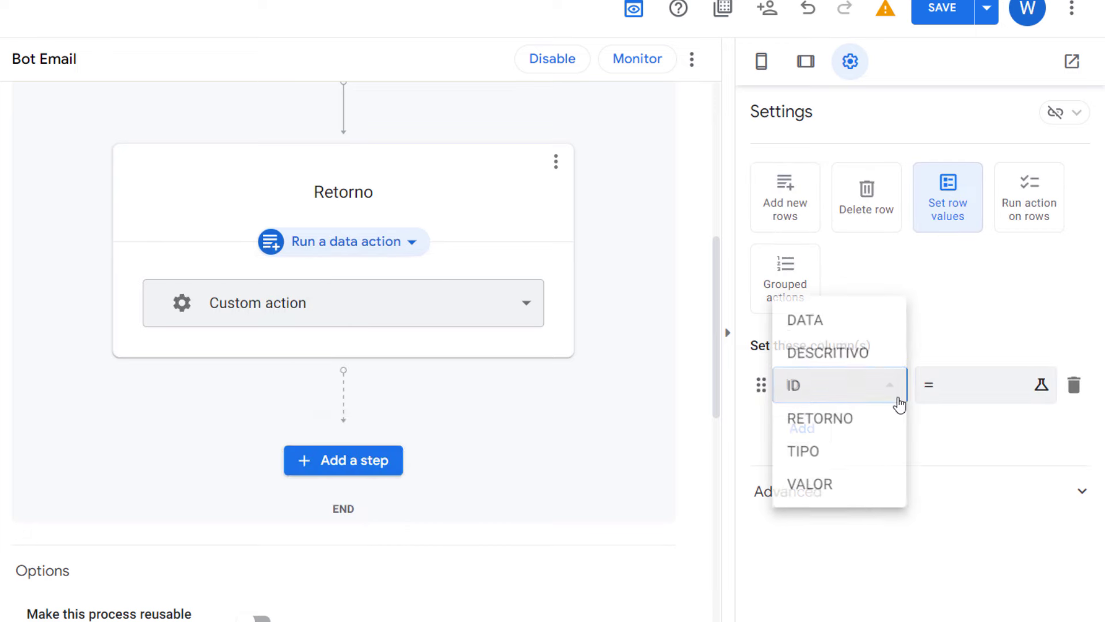
pyautogui.click(861, 418)
pyautogui.click(950, 390)
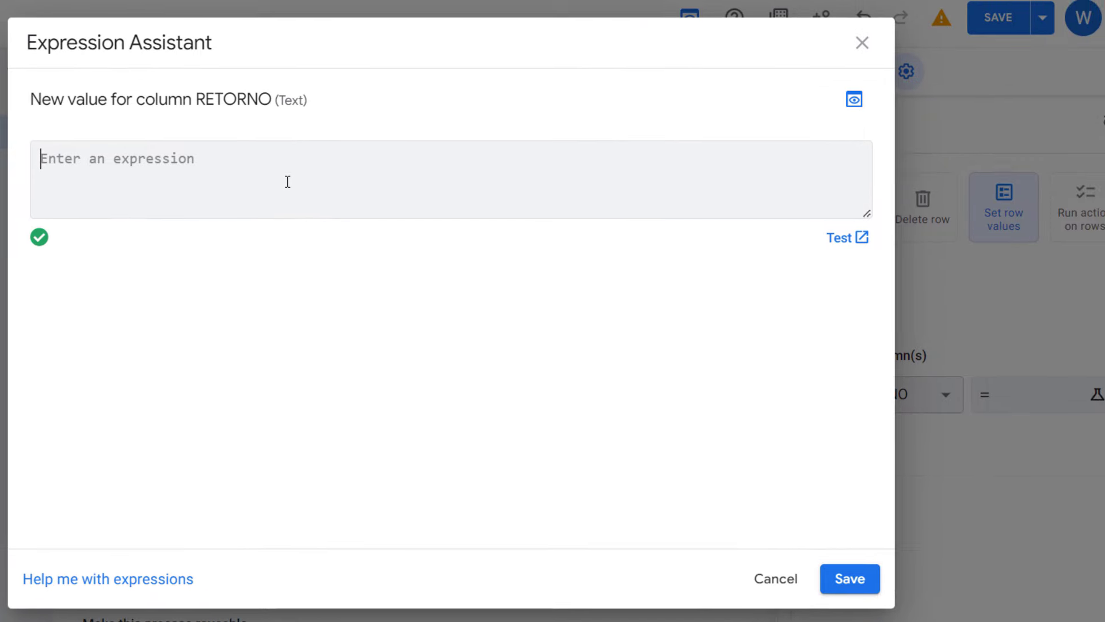
pyautogui.write('"Email en')
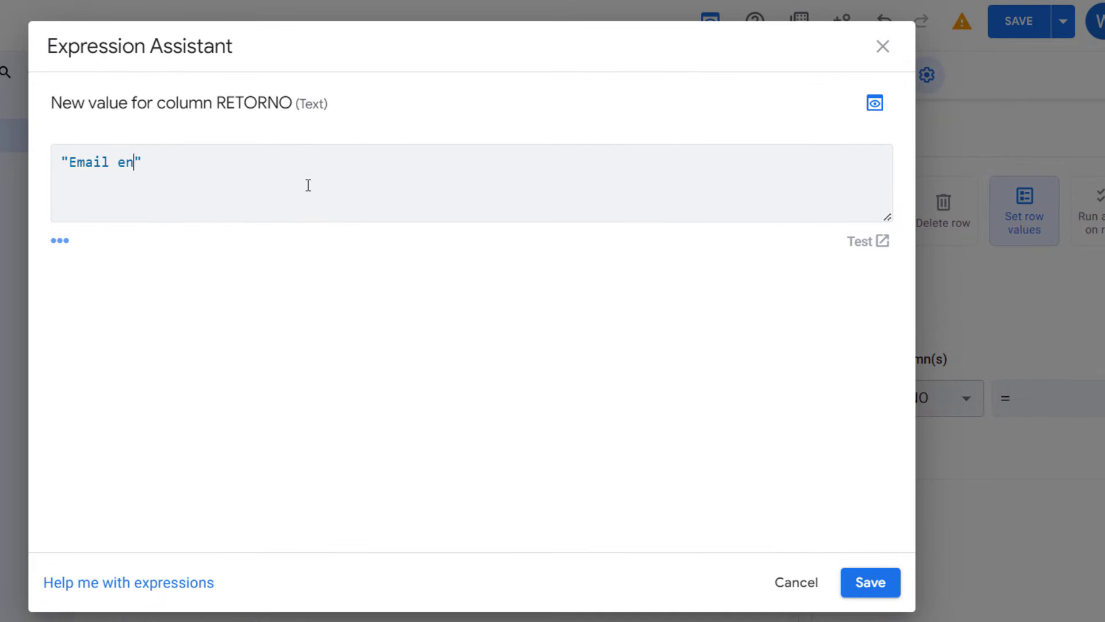
pyautogui.write('viado com sucesso!')
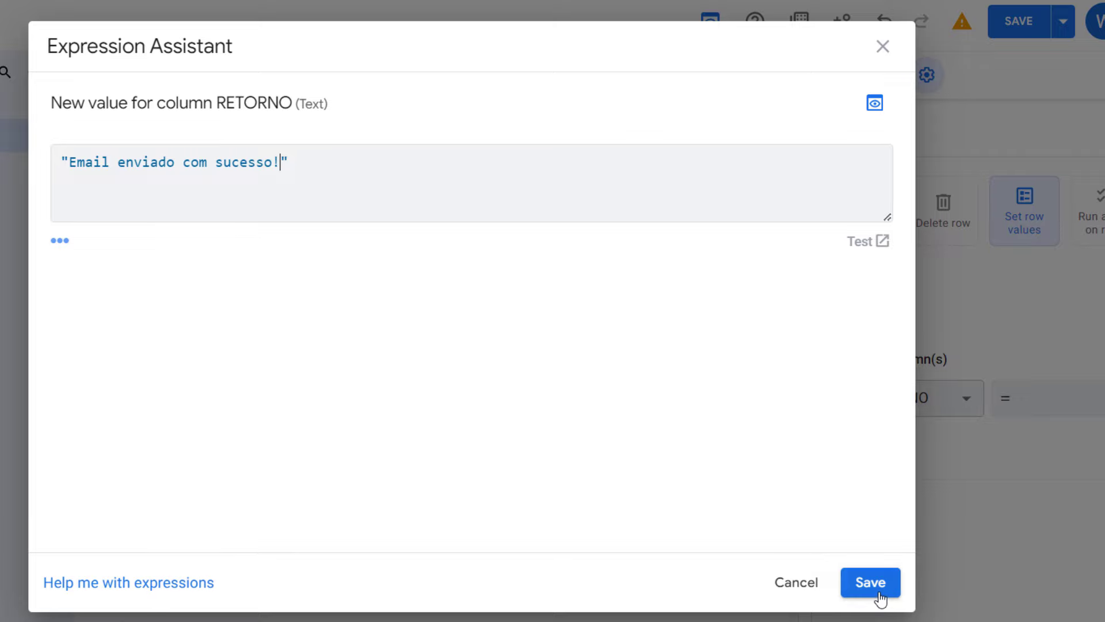
pyautogui.click(871, 582)
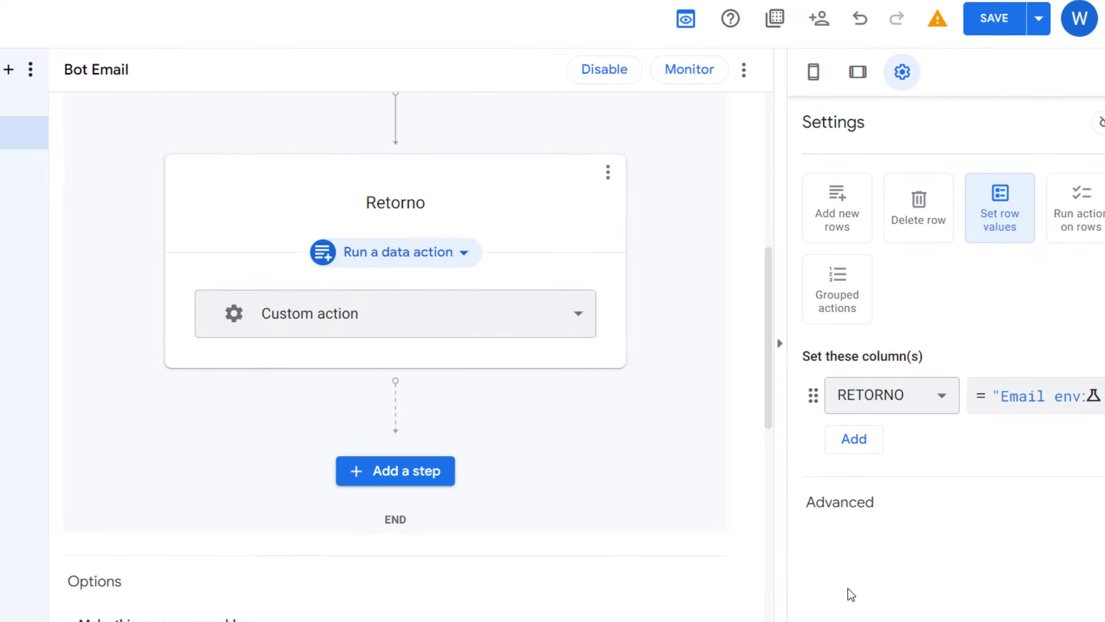
pyautogui.scroll(2, 595, 354)
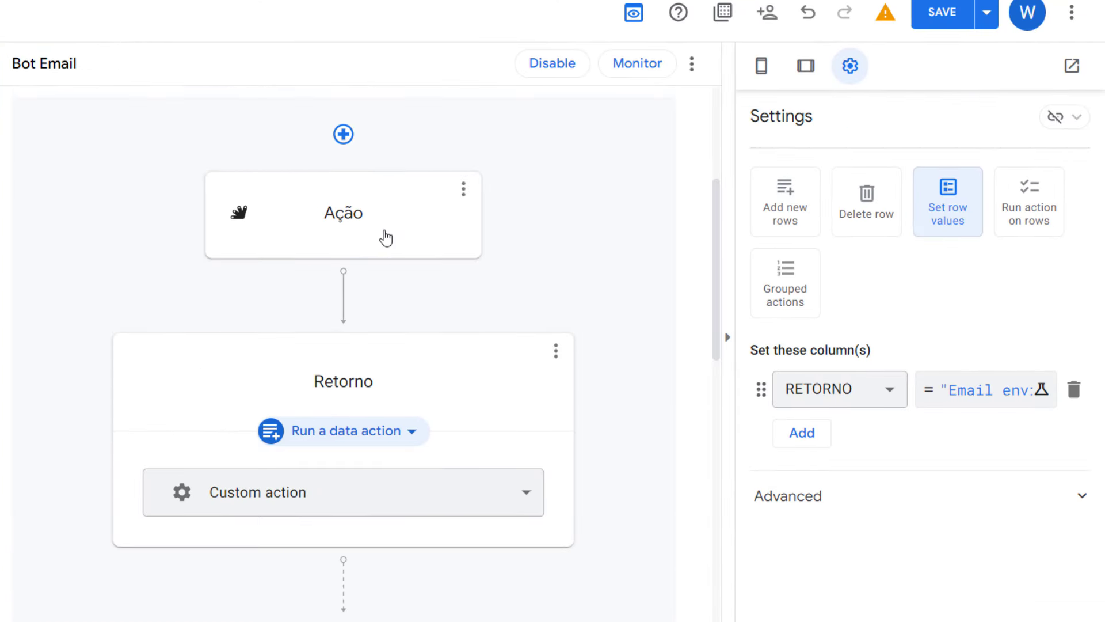
pyautogui.click(386, 237)
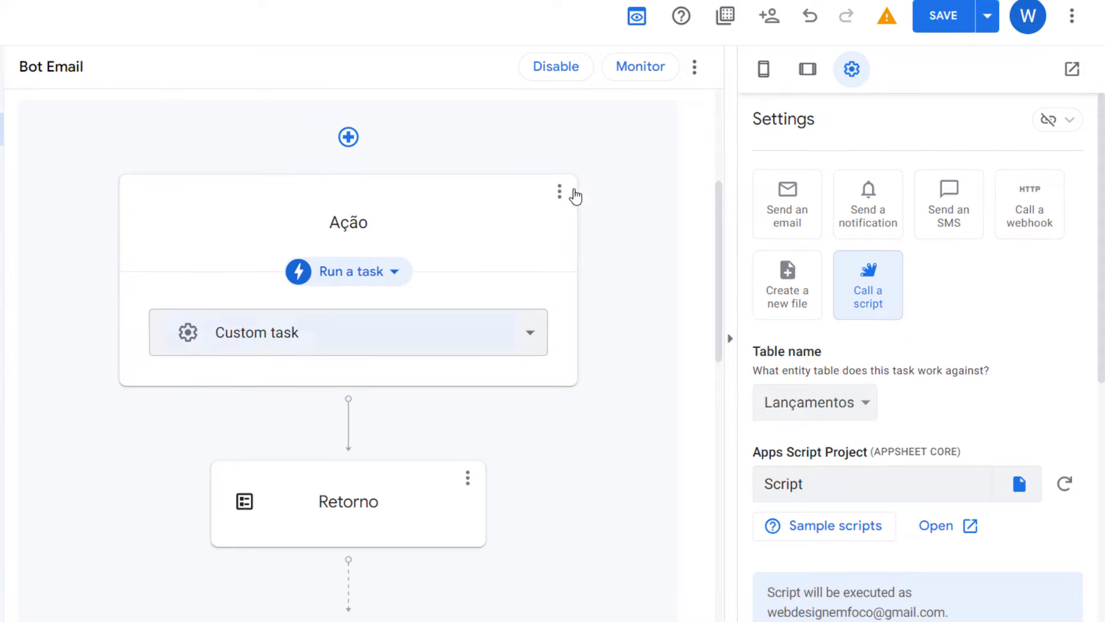
pyautogui.click(945, 24)
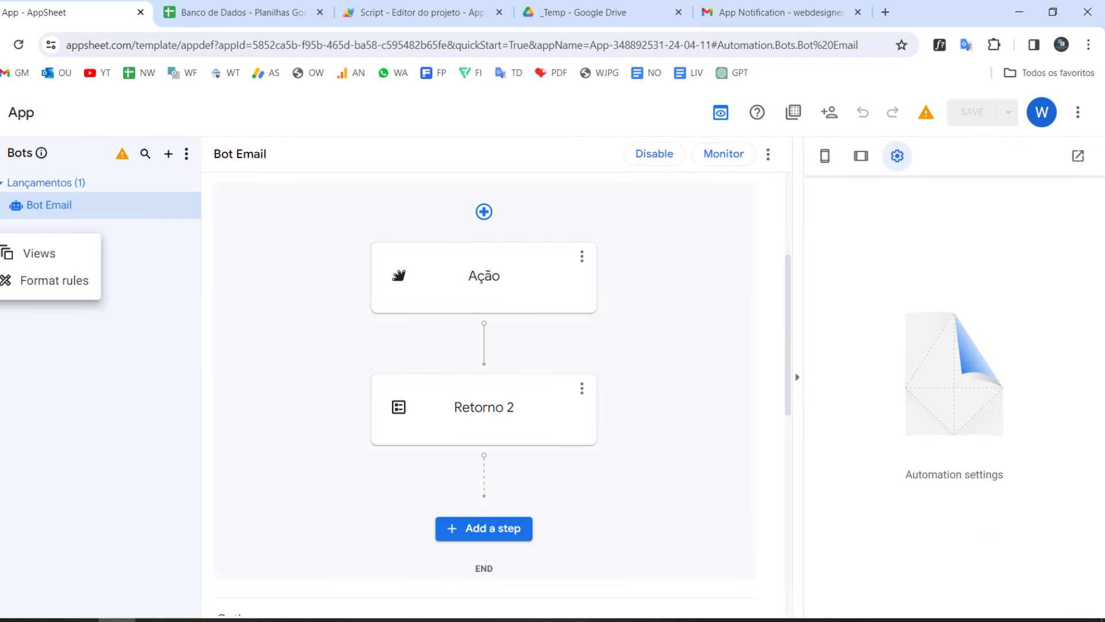
# Step: In the preview, save a RECEITA record with DESCRITIVO 'fdsaafsd', VALOR 2 and RETORNO 'fsdafsd'
pyautogui.click(35, 253)
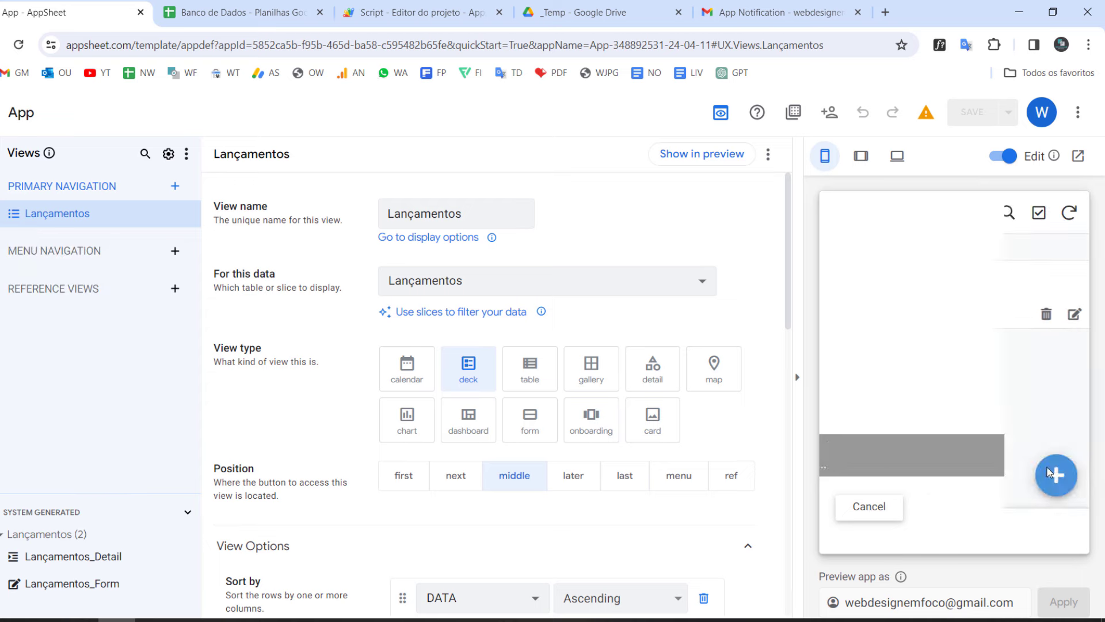
pyautogui.click(1051, 485)
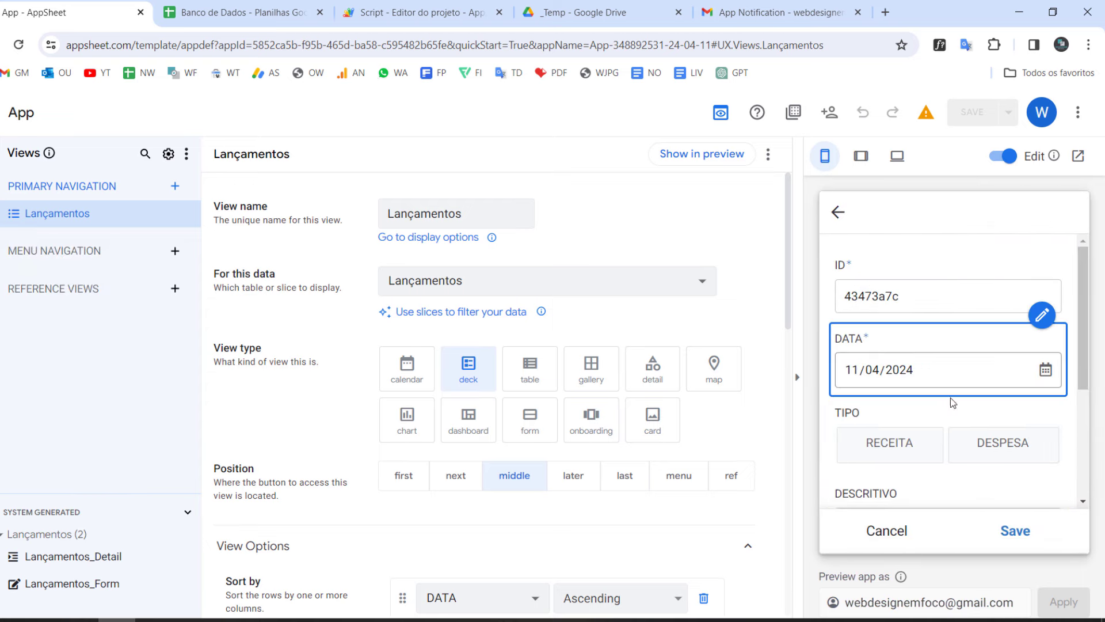
pyautogui.scroll(-3, 921, 345)
pyautogui.click(911, 295)
pyautogui.click(920, 373)
pyautogui.write('fdsaafsd')
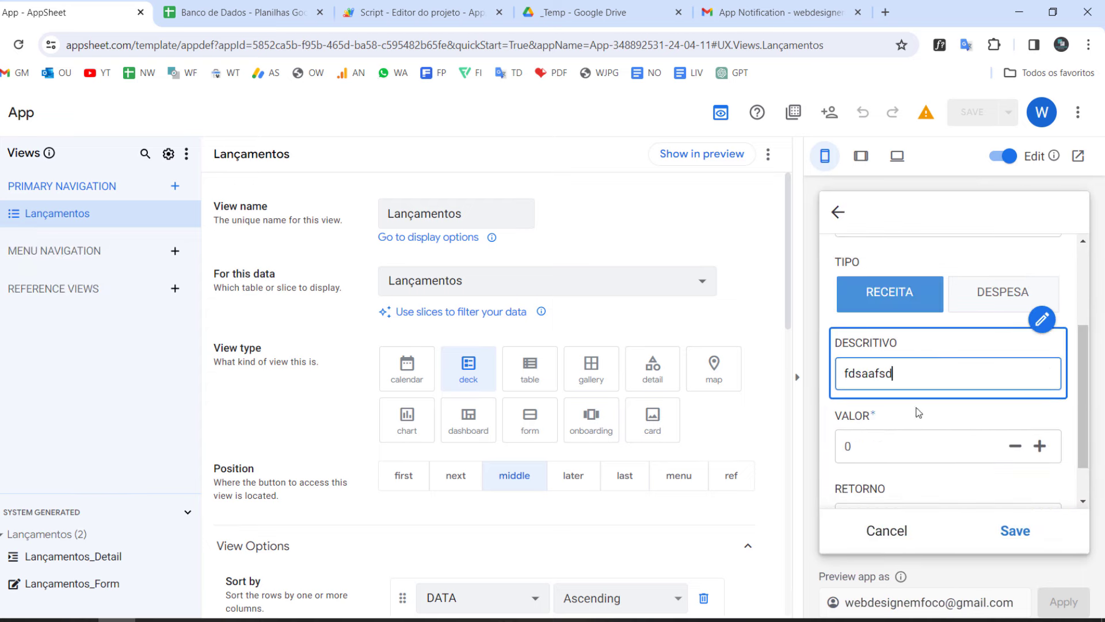
pyautogui.click(1040, 446)
pyautogui.click(1040, 447)
pyautogui.scroll(-1, 978, 403)
pyautogui.click(944, 467)
pyautogui.write('fsdafsd')
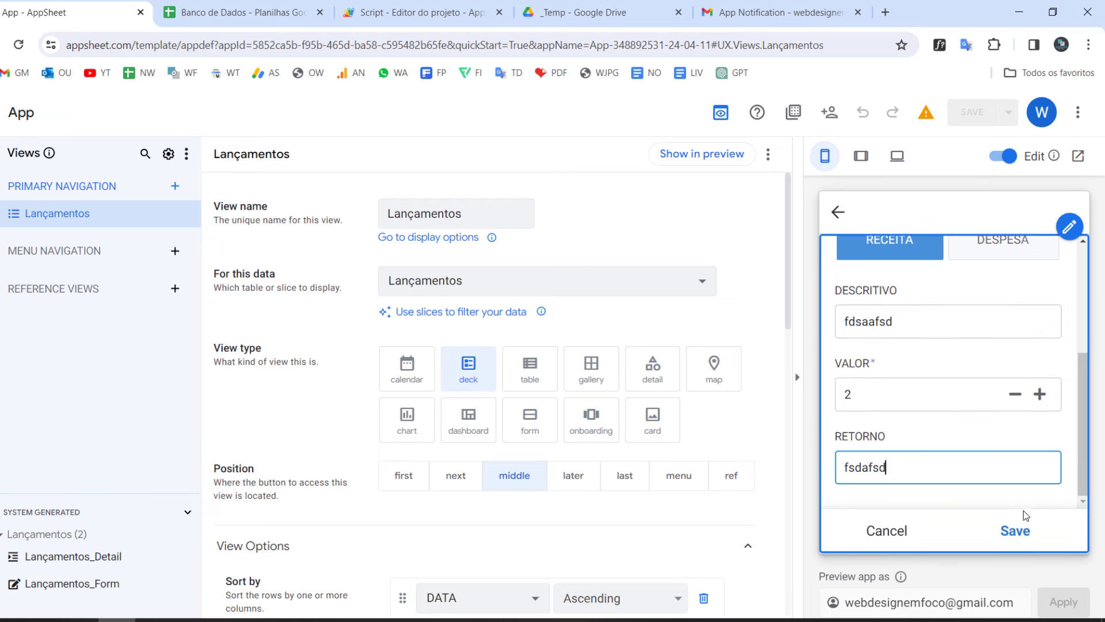
pyautogui.click(1016, 530)
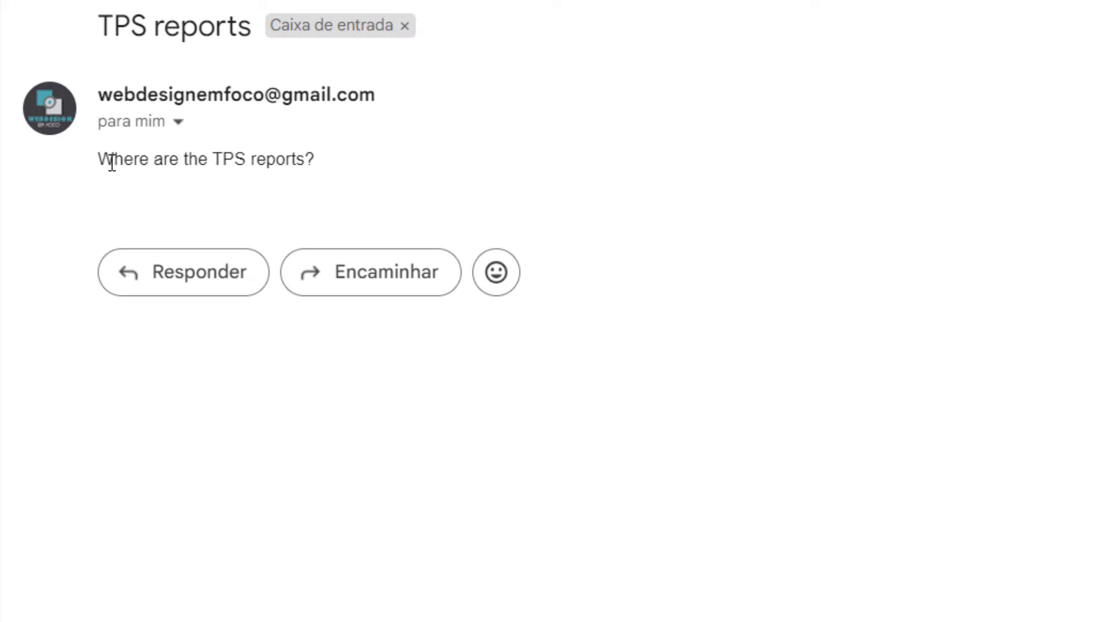
# Step: Read the received email body "Where are the TPS reports?" by selecting its words
pyautogui.moveTo(98, 165); pyautogui.dragTo(200, 163)
pyautogui.click(241, 155)
pyautogui.doubleClick(231, 158)
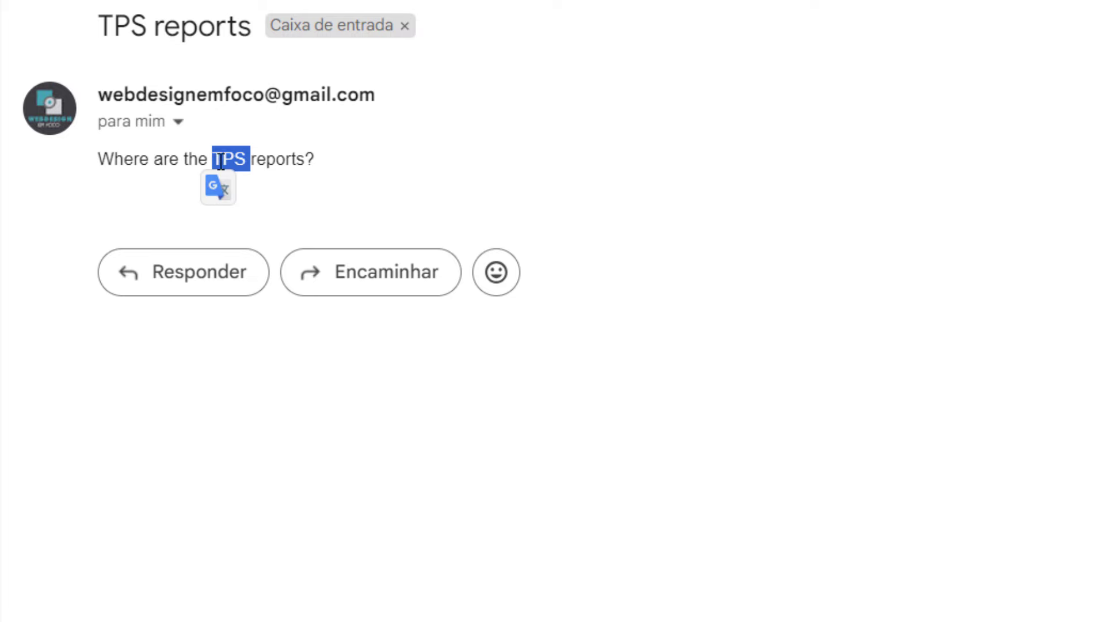
pyautogui.doubleClick(281, 159)
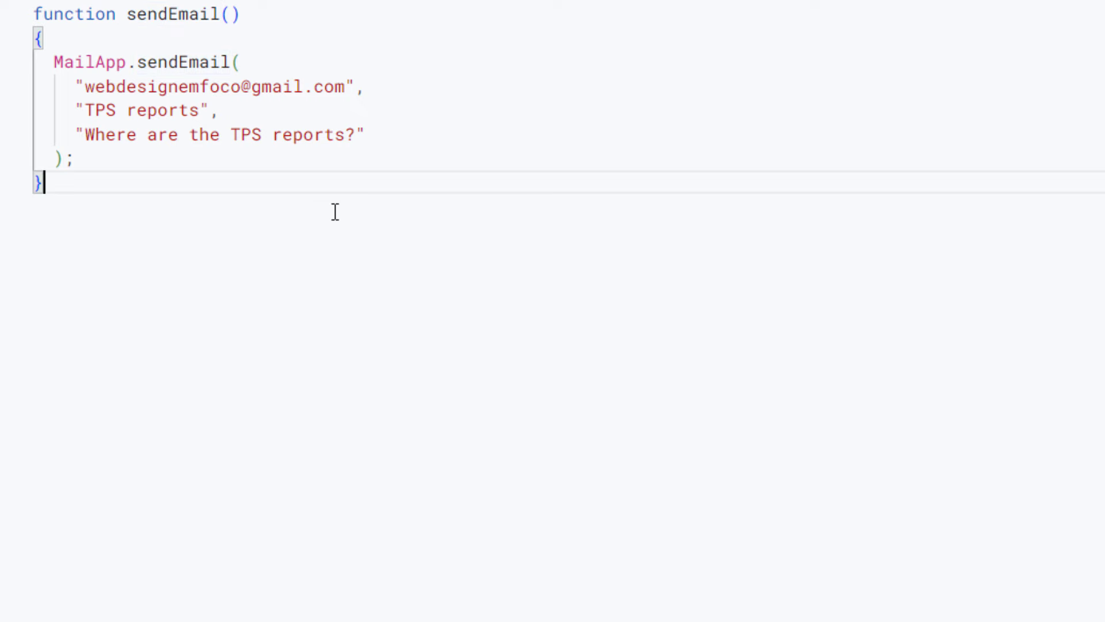
pyautogui.moveTo(365, 134); pyautogui.dragTo(76, 135)
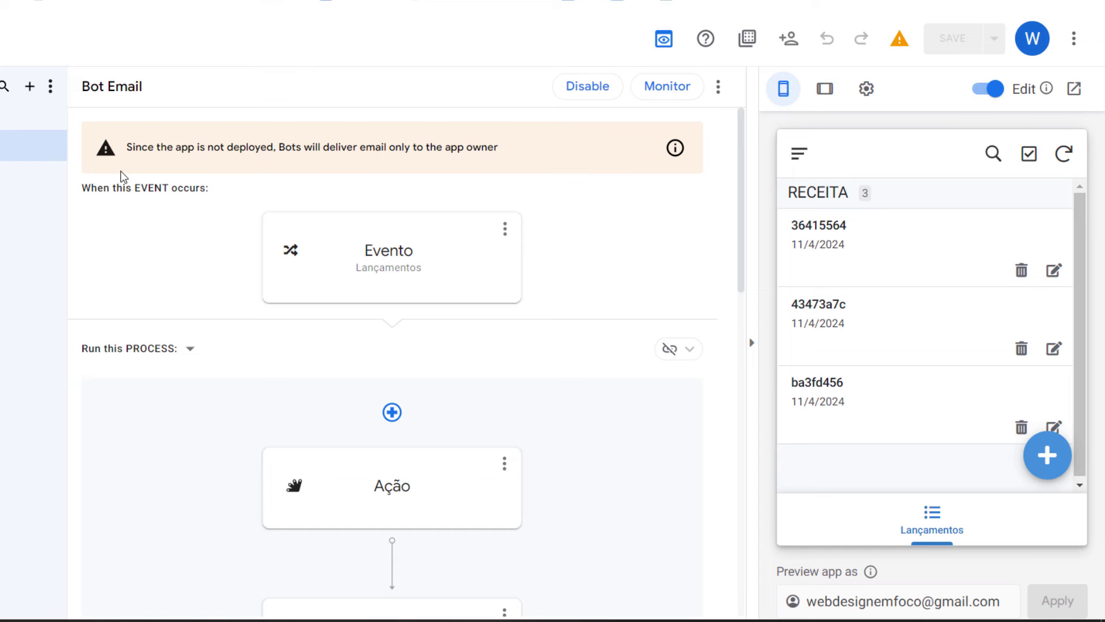
# Step: Read the warning that an undeployed app's bots email only the app owner, then return to the script
pyautogui.moveTo(128, 147); pyautogui.dragTo(290, 131)
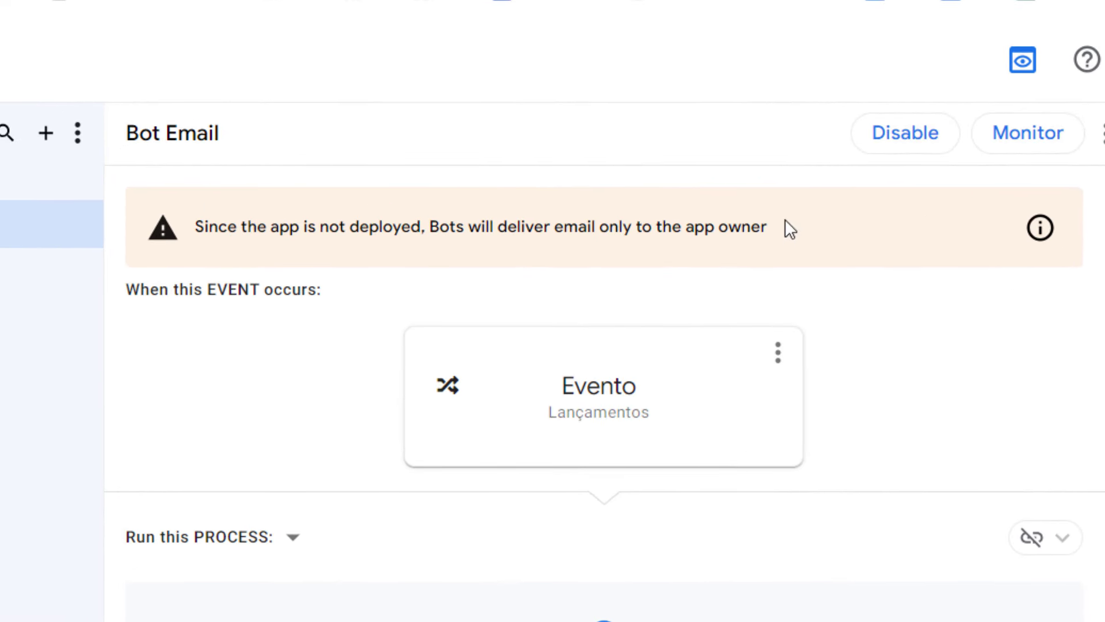
pyautogui.doubleClick(400, 222)
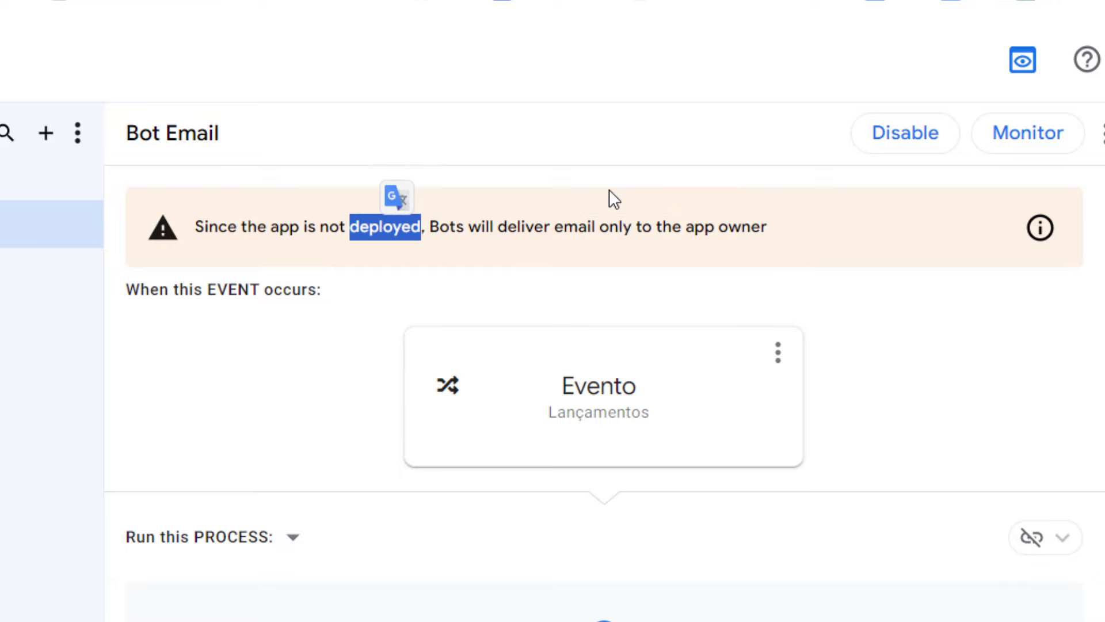
pyautogui.moveTo(564, 226); pyautogui.dragTo(789, 229)
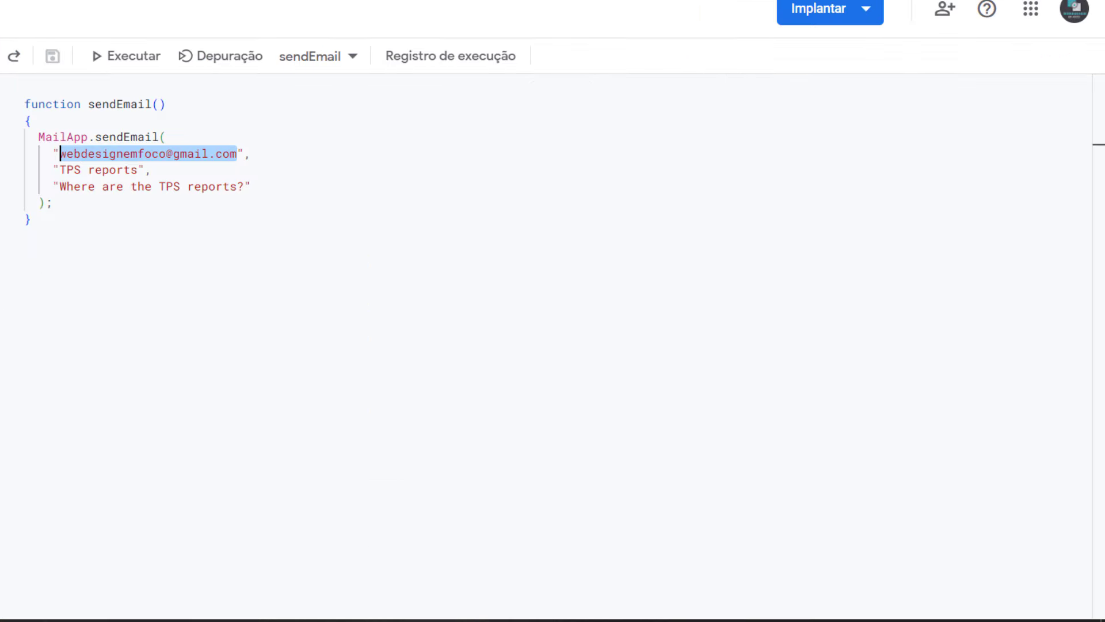
pyautogui.click(252, 185)
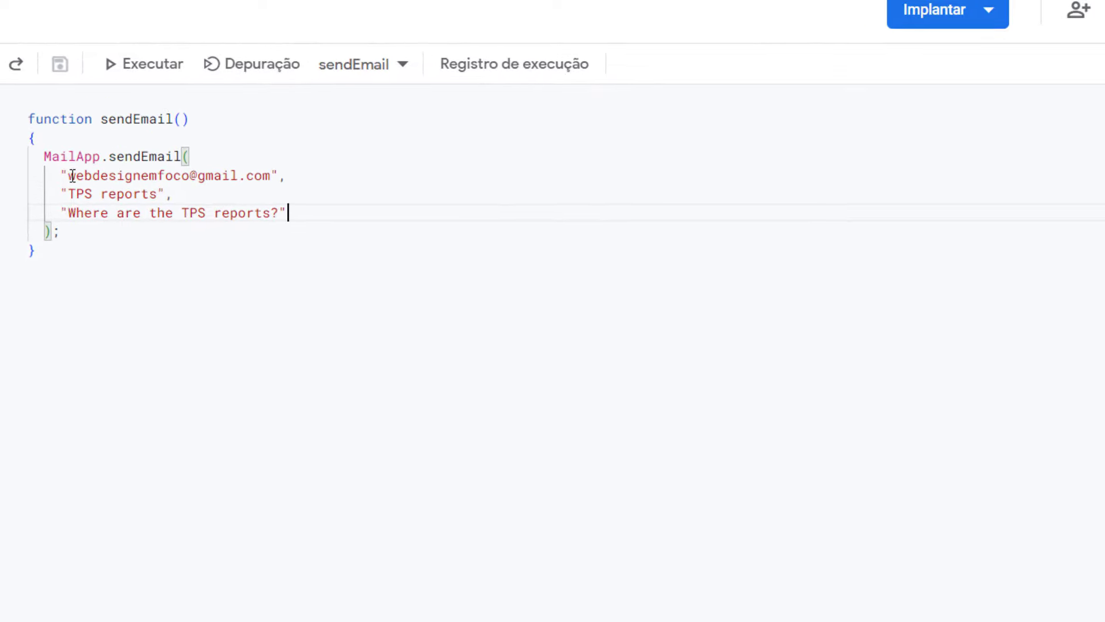
# Step: Replace the sendEmail recipient with a Hotmail address and save the script project
pyautogui.moveTo(72, 175); pyautogui.dragTo(272, 174)
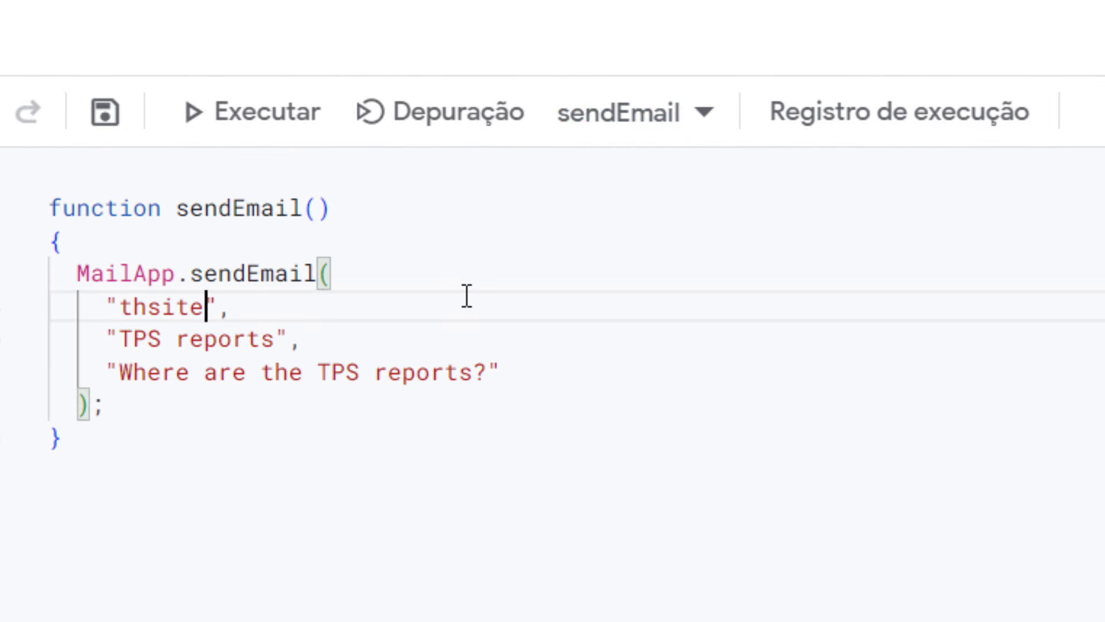
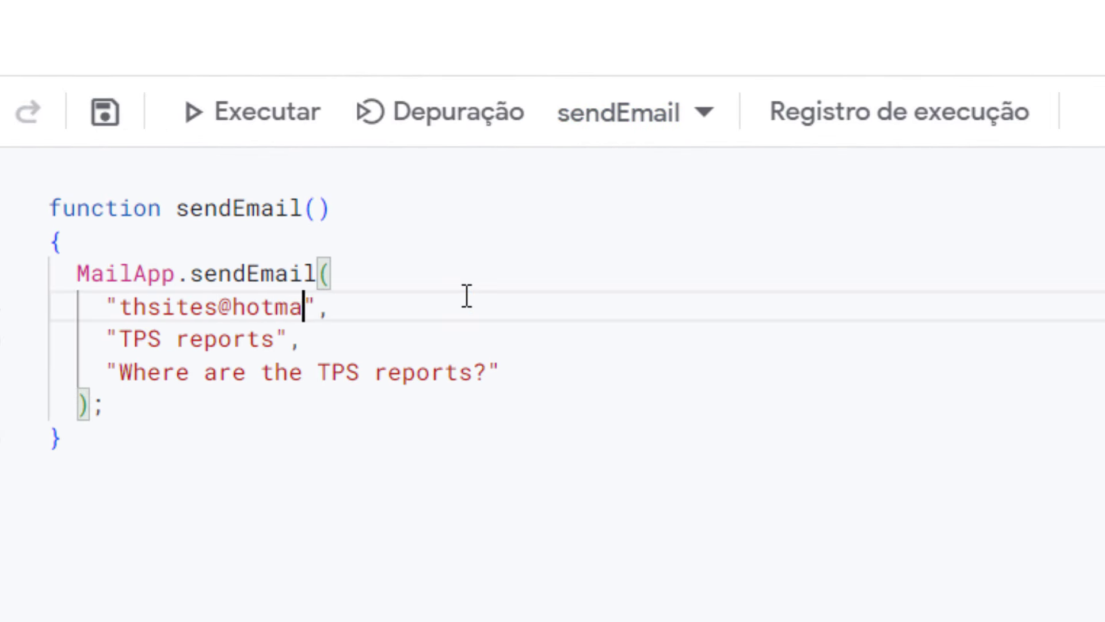
pyautogui.hotkey('ctrl', 's')
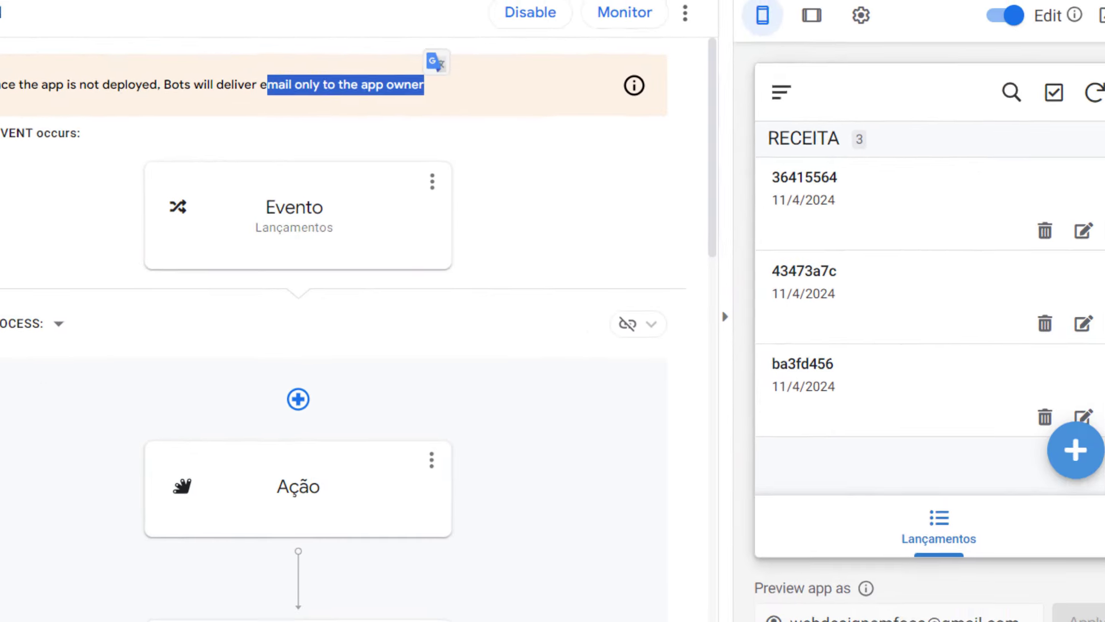
# Step: Save a DESPESA record with DESCRITIVO 'fdsafsd', VALOR 43 and RETORNO 'dfs' from the preview
pyautogui.click(1072, 452)
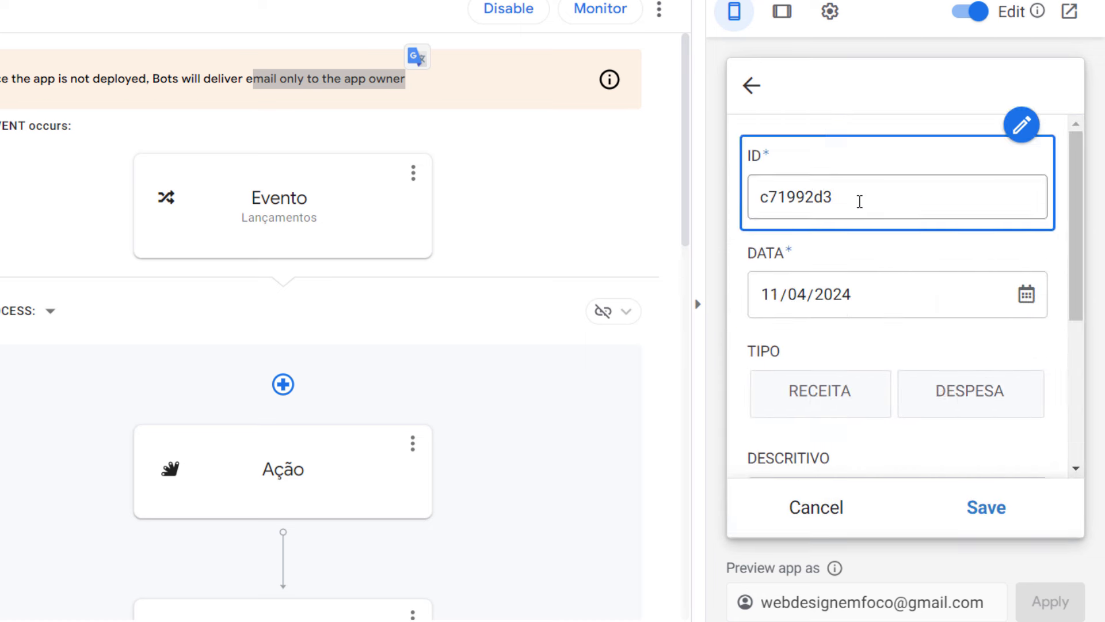
pyautogui.click(905, 400)
pyautogui.scroll(-4, 893, 395)
pyautogui.click(851, 225)
pyautogui.write('fdsa')
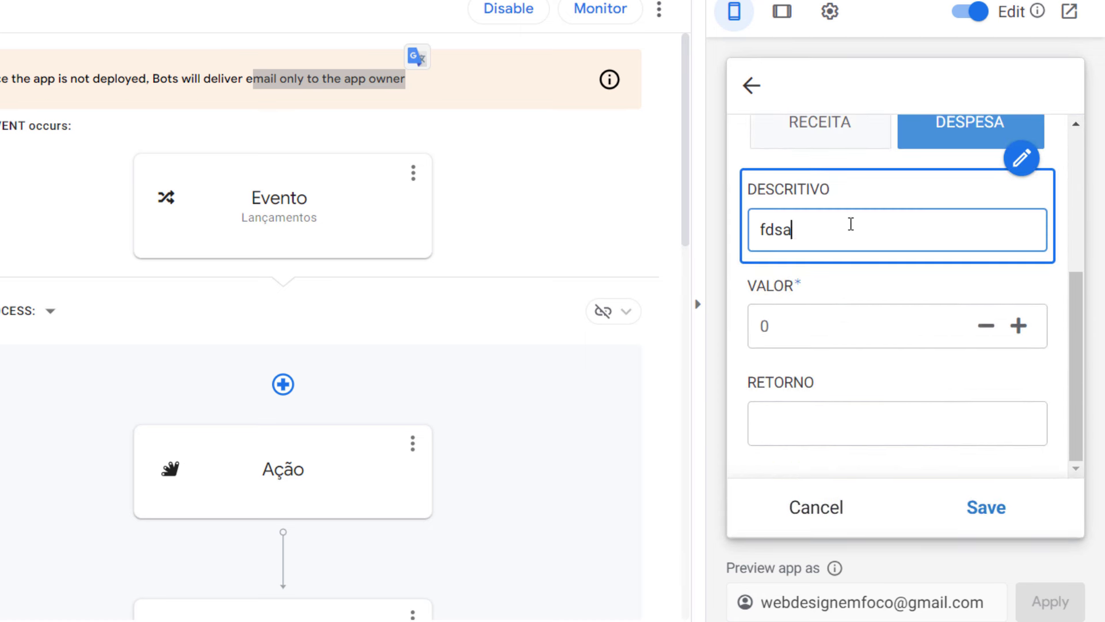
pyautogui.write('fsd')
pyautogui.press('Tab')
pyautogui.write('43')
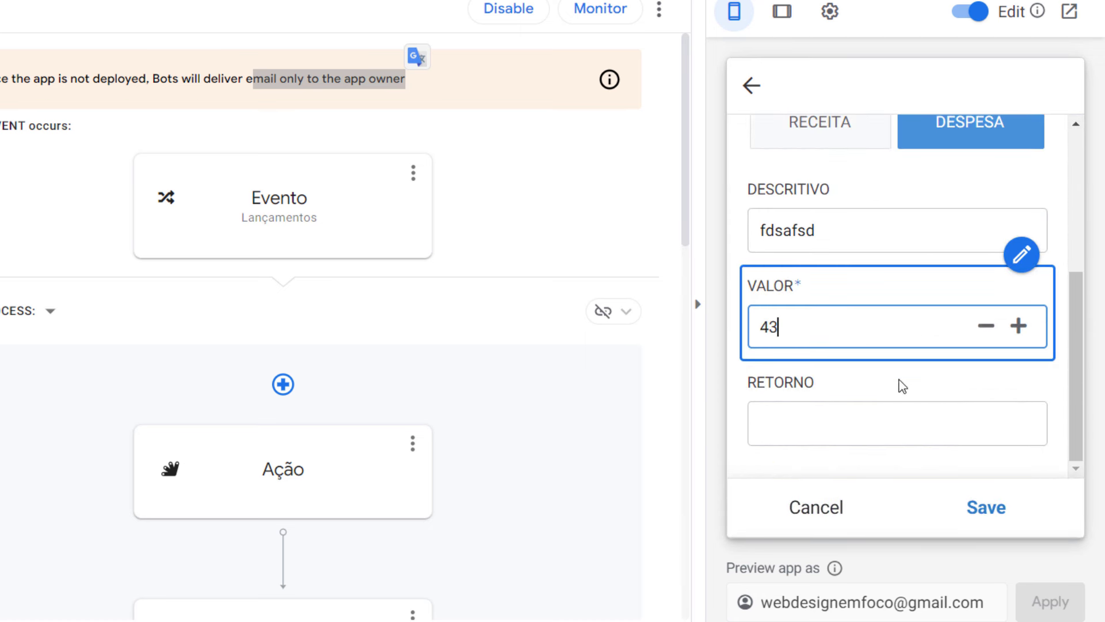
pyautogui.click(879, 435)
pyautogui.write('dfs')
pyautogui.click(987, 506)
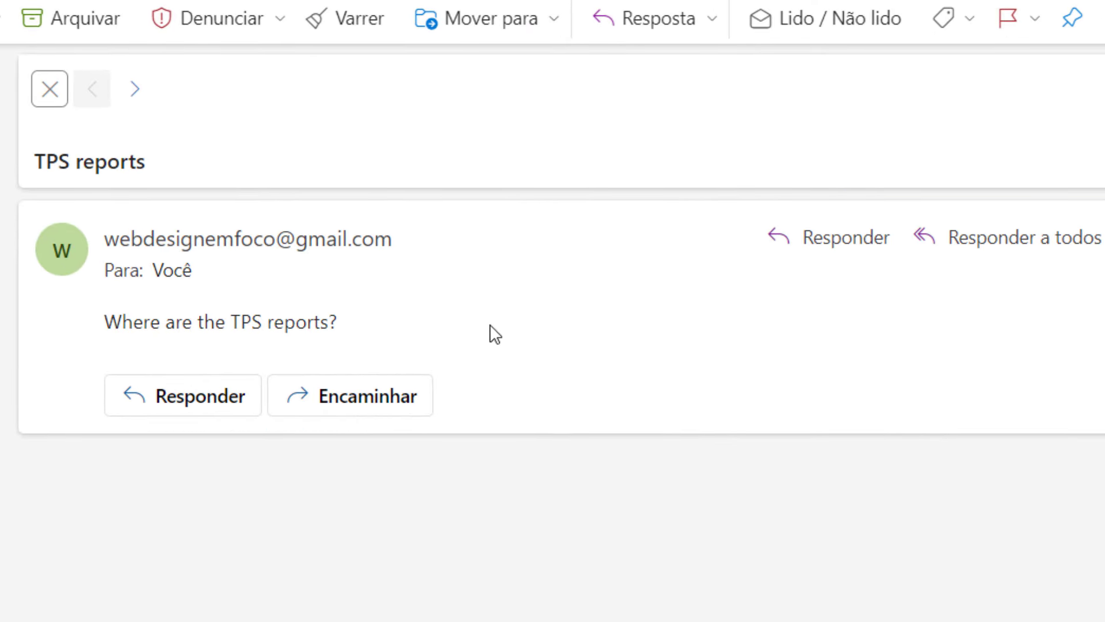
# Step: Read the TPS reports email in Outlook, close it, and go back to the sendEmail code
pyautogui.moveTo(491, 334); pyautogui.dragTo(104, 321)
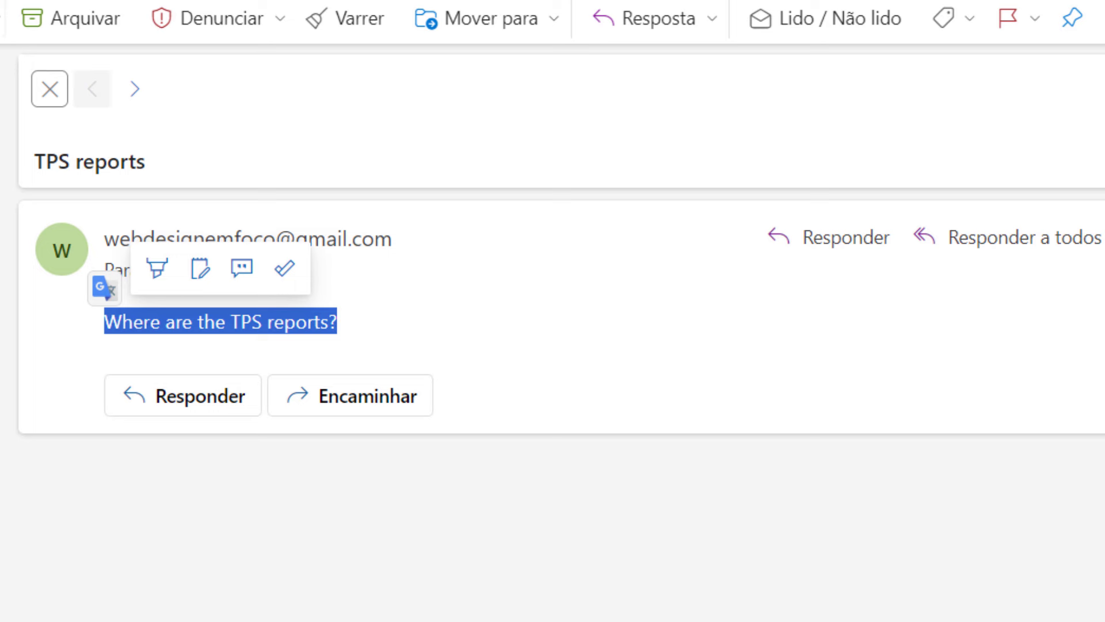
pyautogui.click(49, 89)
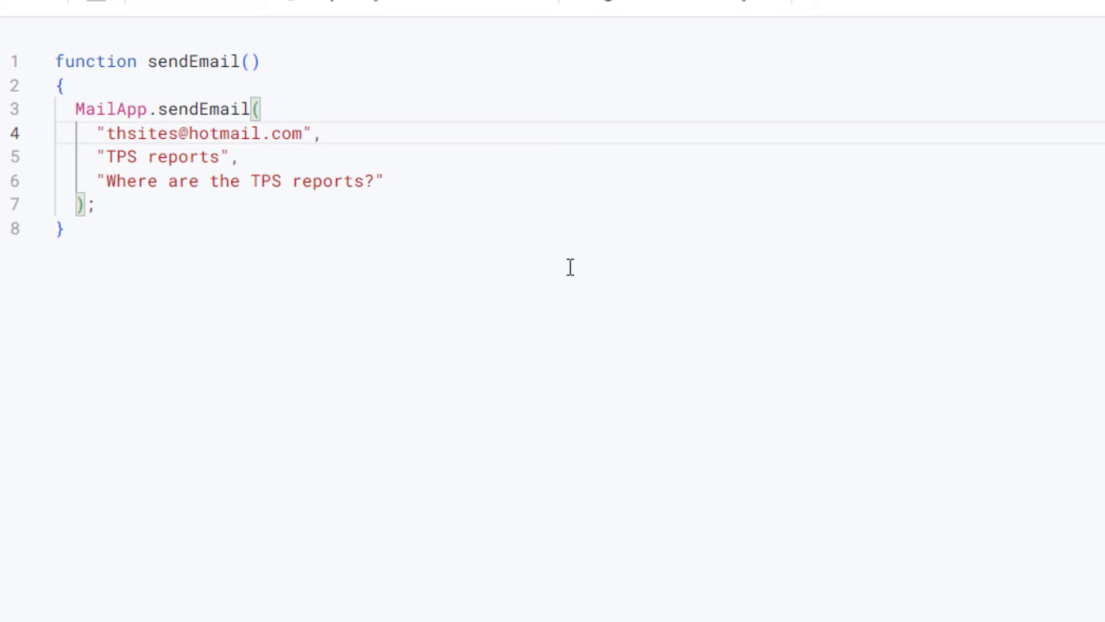
pyautogui.click(570, 268)
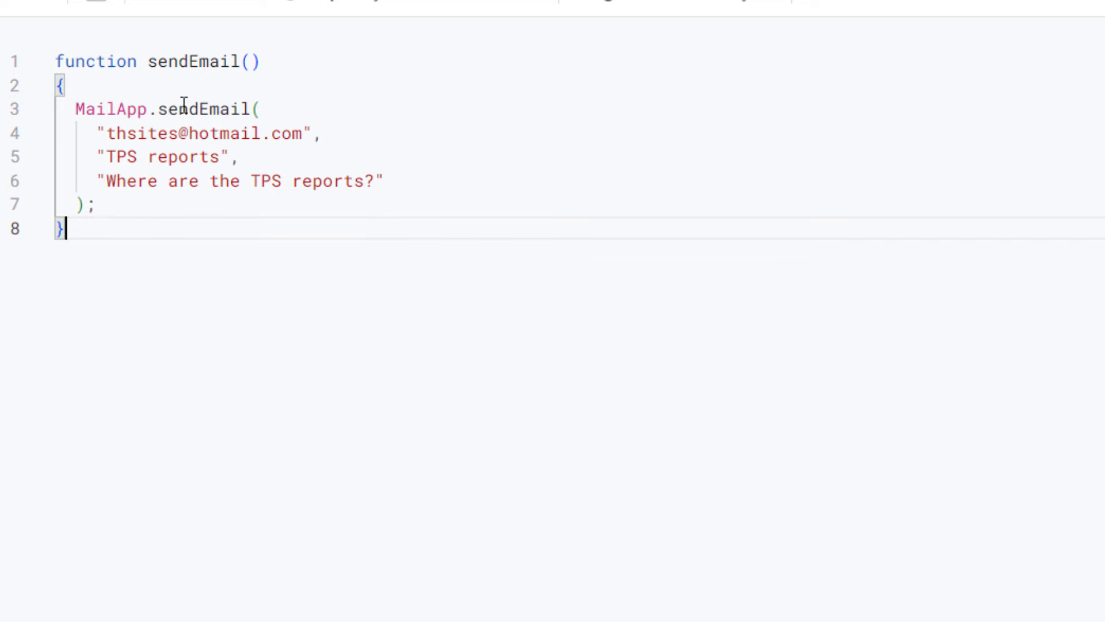
# Step: Add a nome parameter to the sendEmail function header
pyautogui.moveTo(75, 110); pyautogui.dragTo(209, 202)
pyautogui.click(218, 251)
pyautogui.click(254, 52)
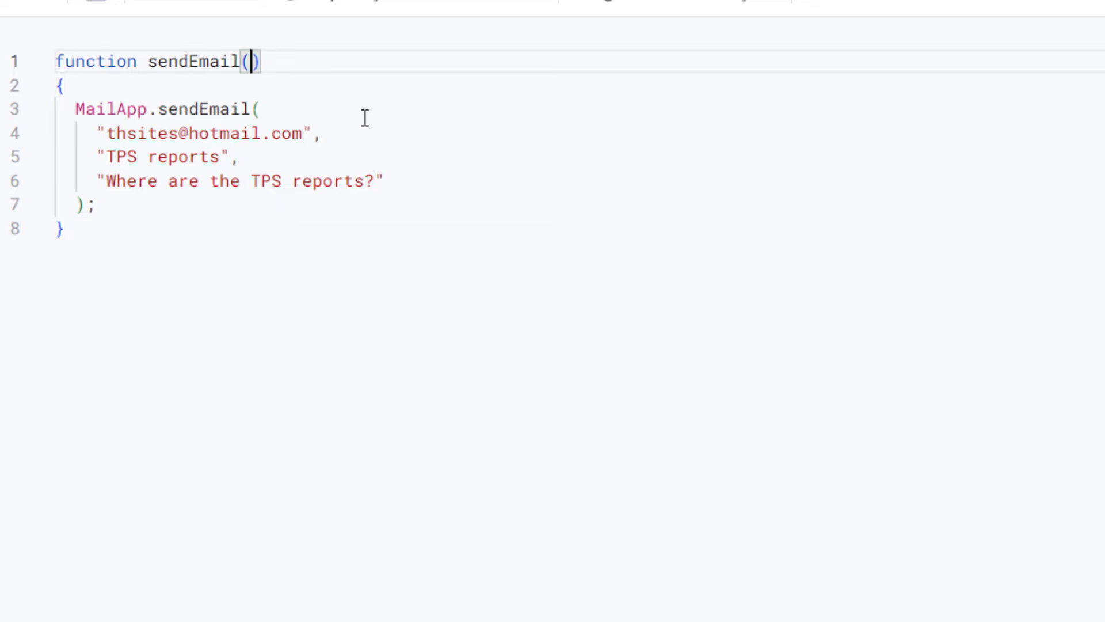
pyautogui.write('nome')
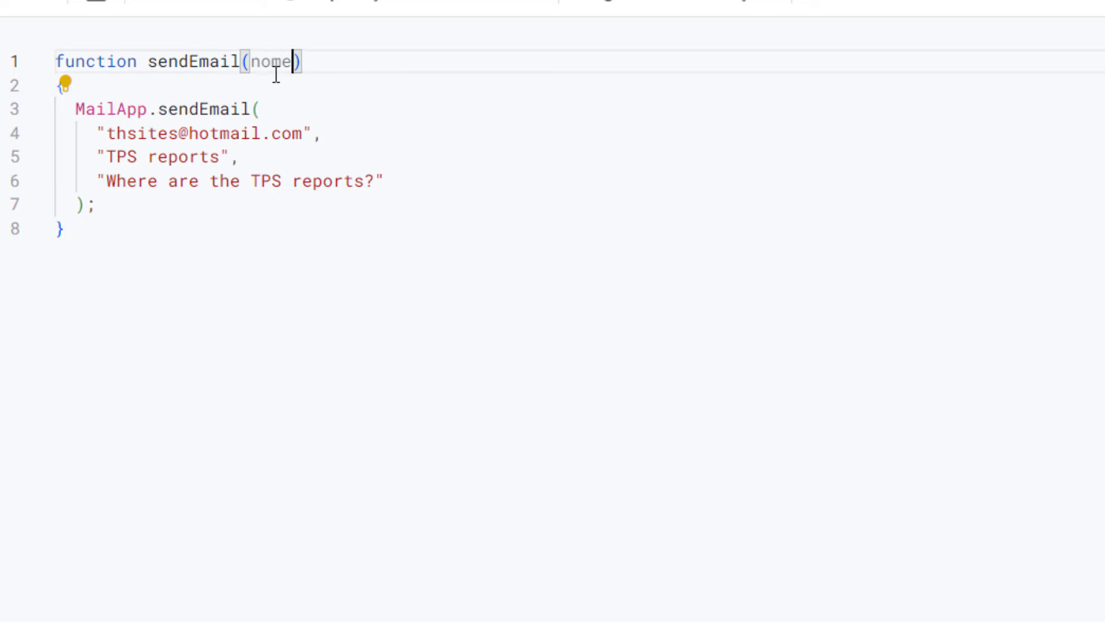
pyautogui.moveTo(276, 74); pyautogui.dragTo(314, 62)
pyautogui.click(109, 10)
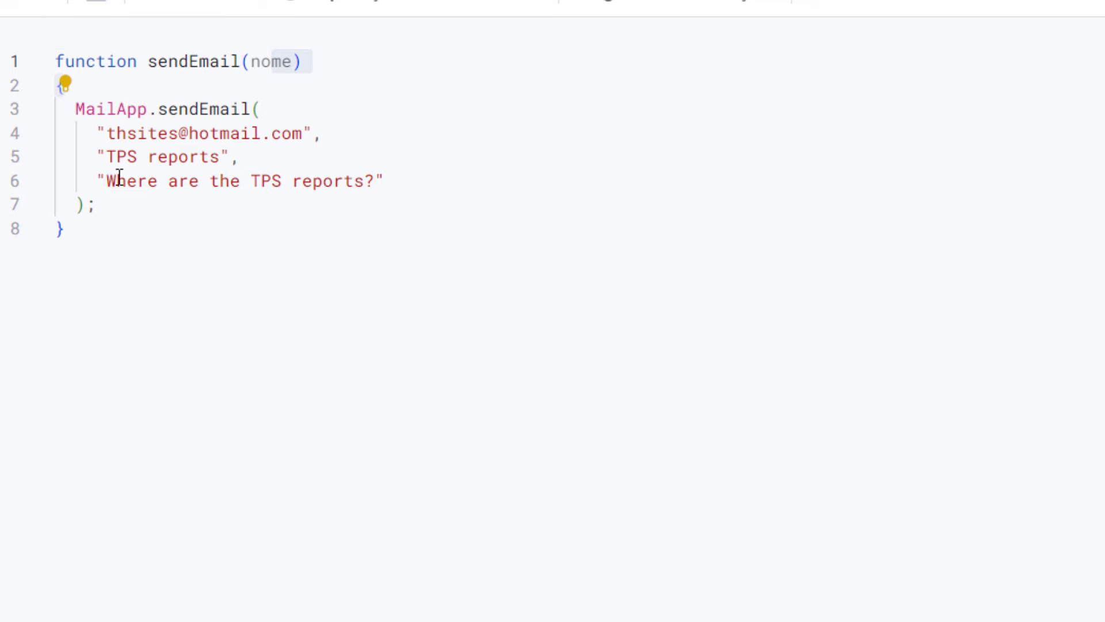
# Step: Change the email body argument to "Seu nome é "+nome and save the script
pyautogui.moveTo(108, 180); pyautogui.dragTo(386, 177)
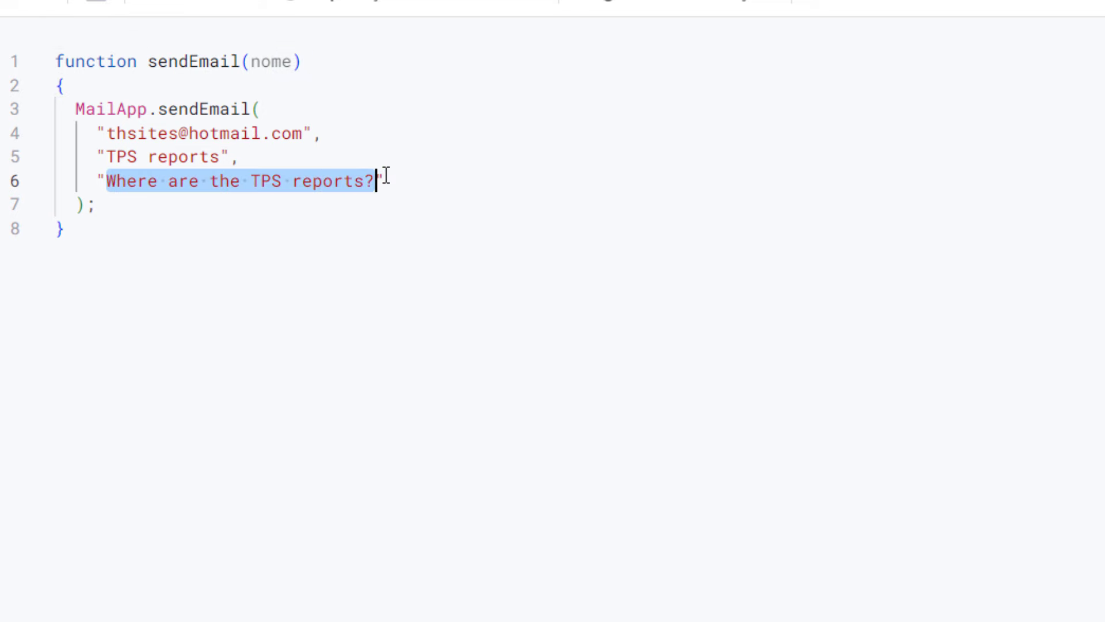
pyautogui.write('Seu no')
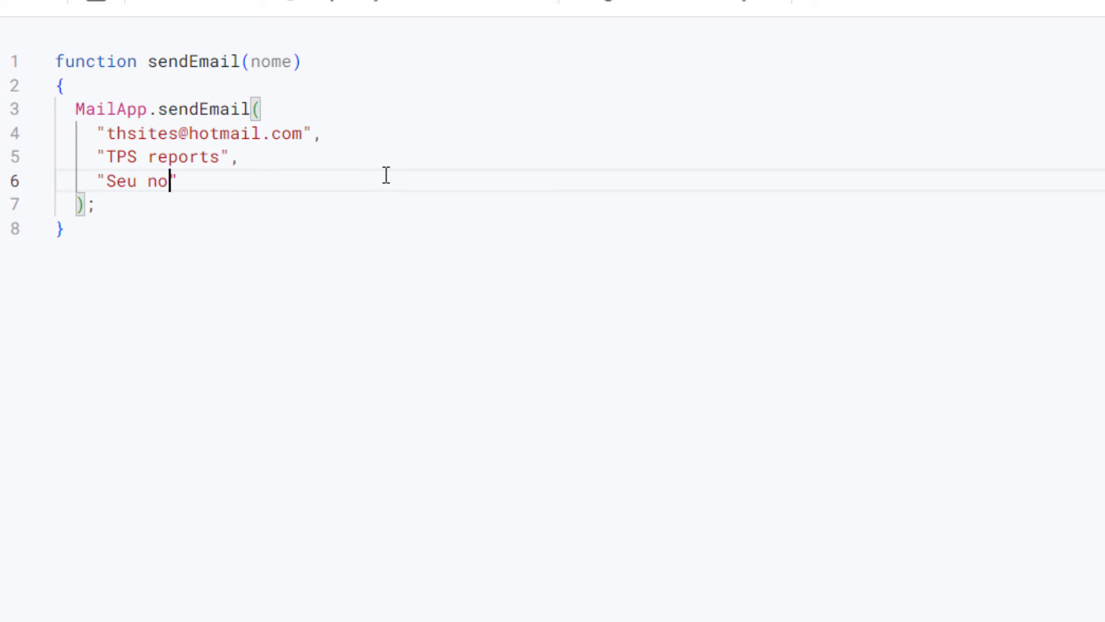
pyautogui.write('me é')
pyautogui.press('End')
pyautogui.write('+nome')
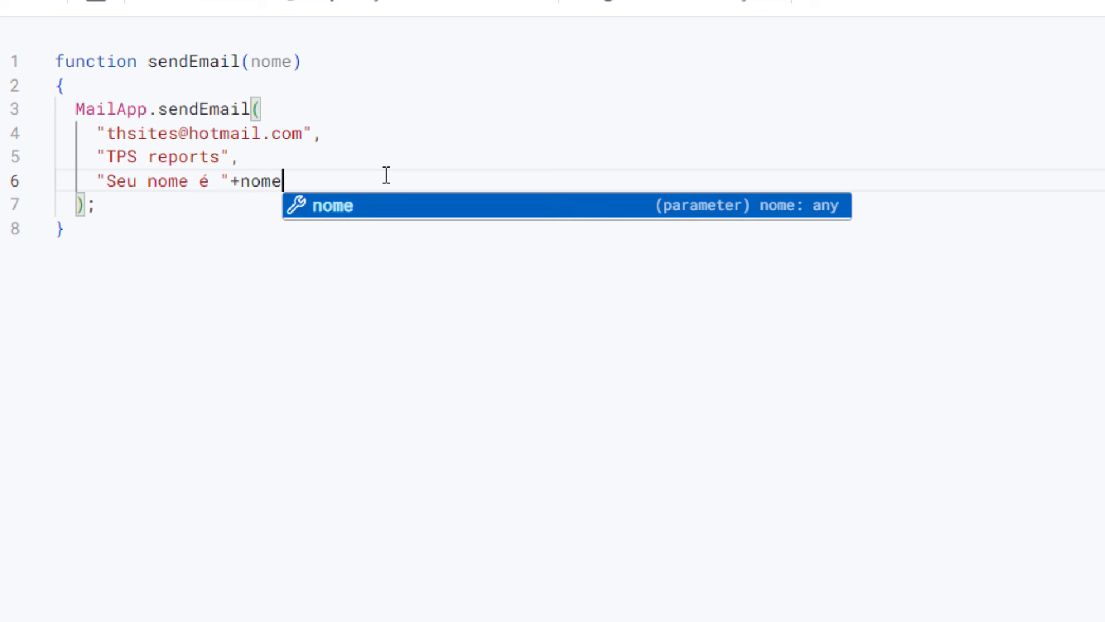
pyautogui.click(190, 432)
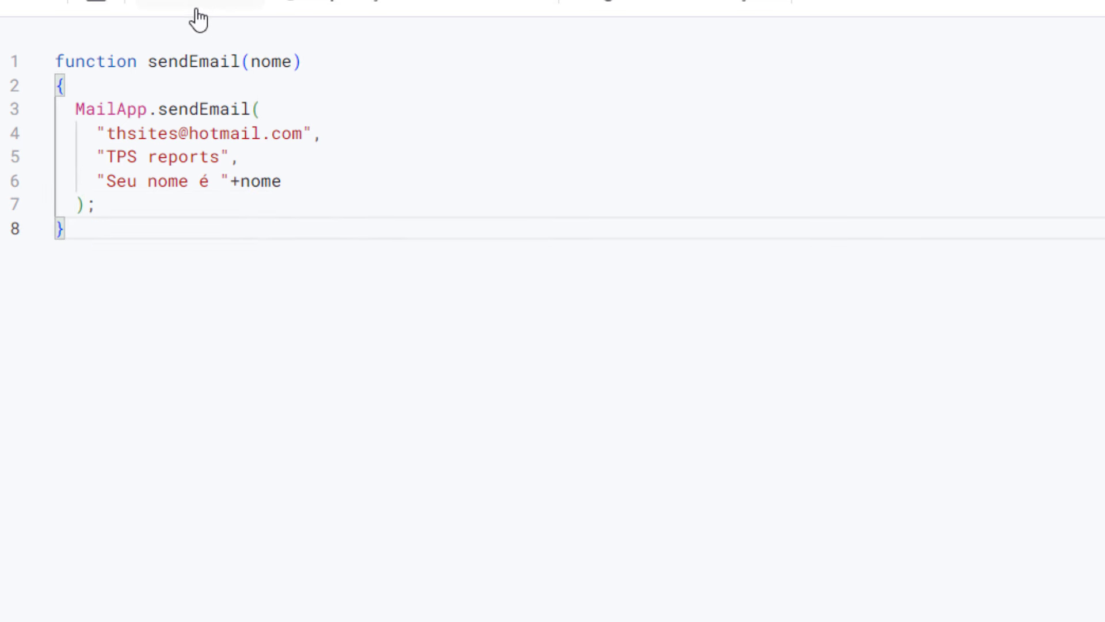
pyautogui.click(101, 7)
pyautogui.doubleClick(254, 61)
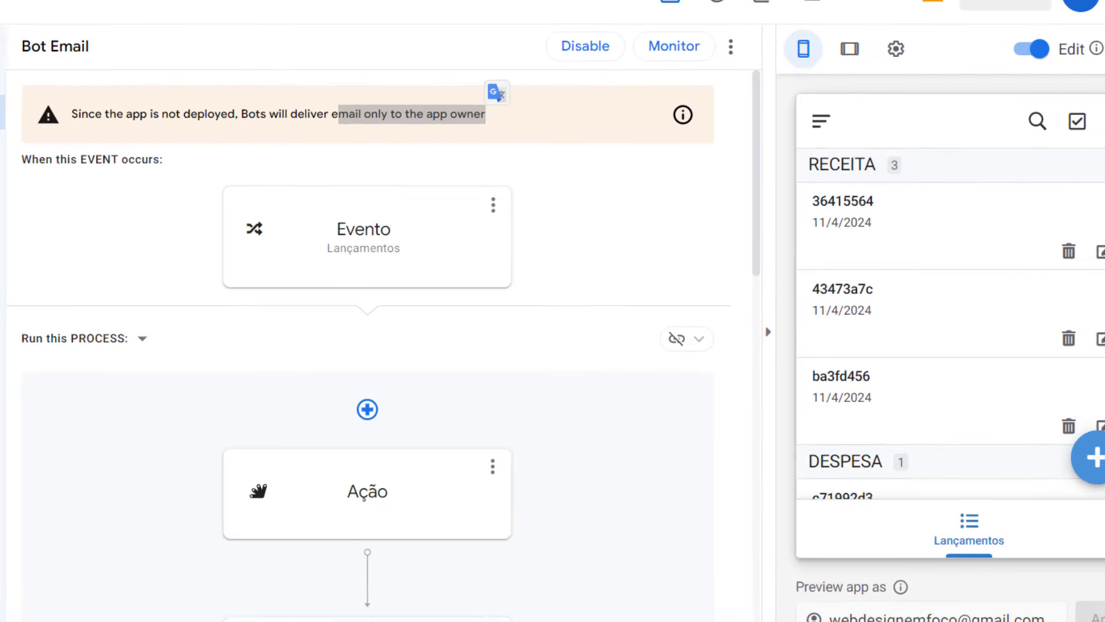
# Step: Set the Ação step's nome parameter to [DESCRITIVO] using the Expression Assistant
pyautogui.scroll(-3, 323, 425)
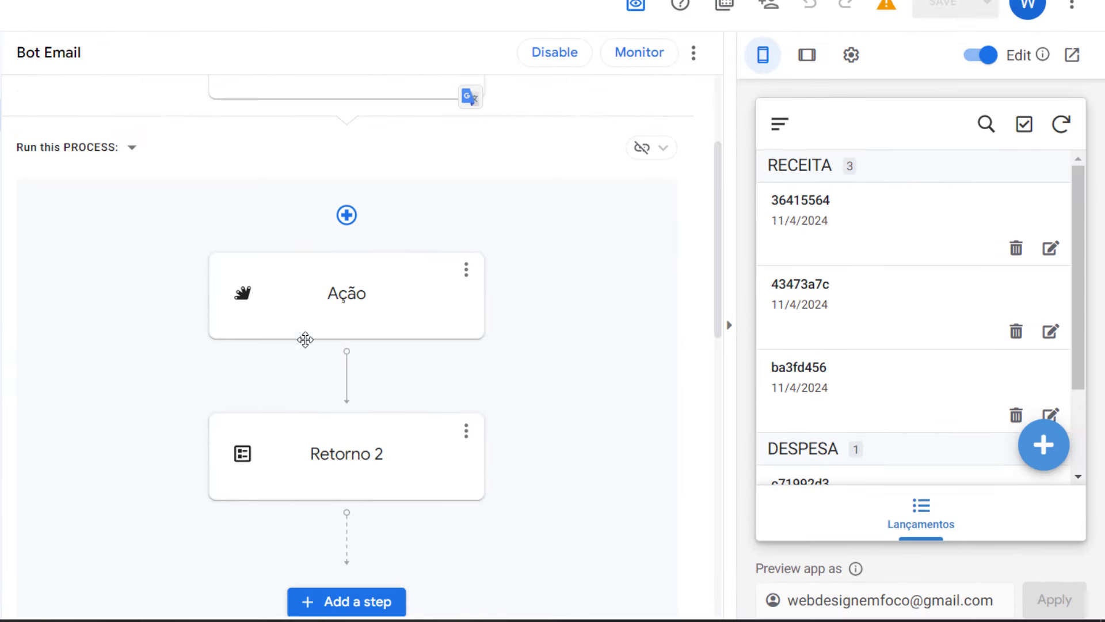
pyautogui.click(350, 308)
pyautogui.scroll(-1, 863, 380)
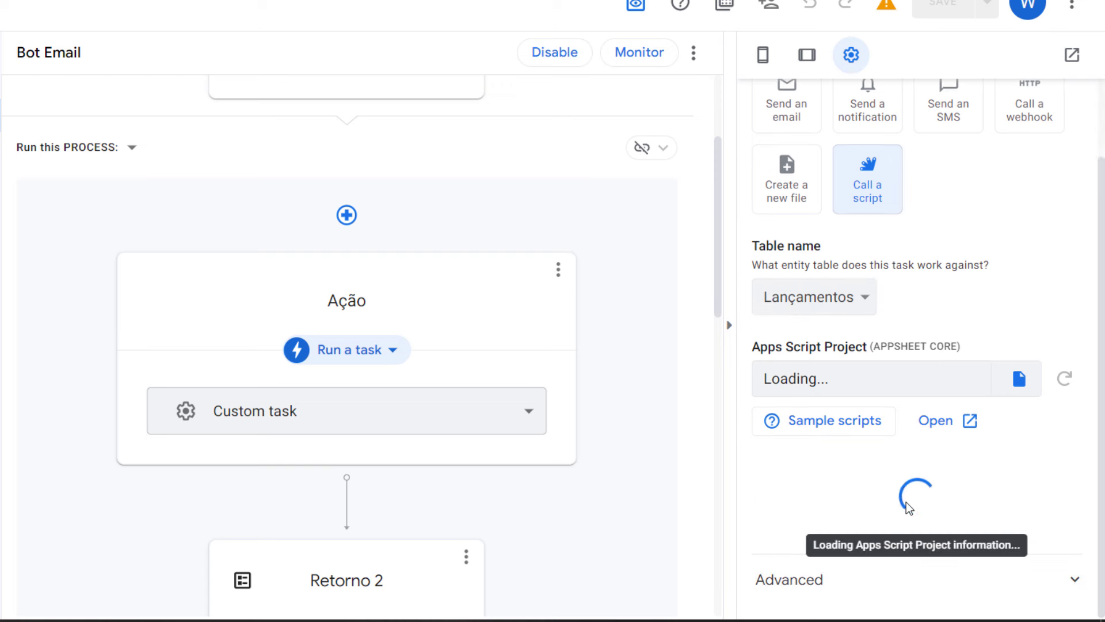
pyautogui.scroll(-5, 906, 502)
pyautogui.moveTo(799, 398); pyautogui.dragTo(761, 394)
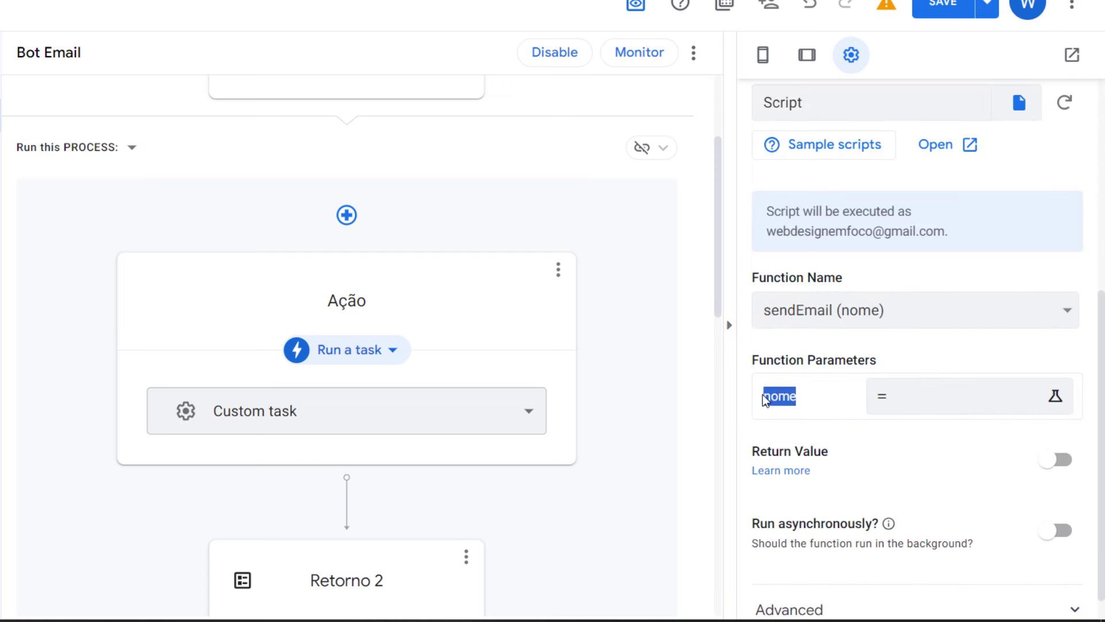
pyautogui.click(1010, 405)
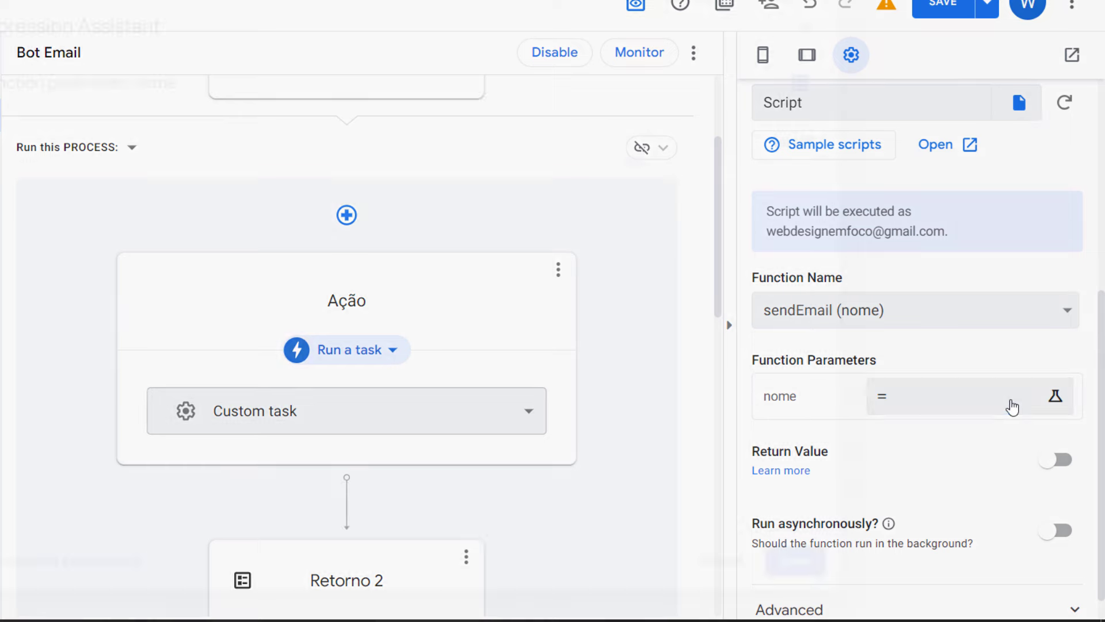
pyautogui.scroll(-3, 284, 225)
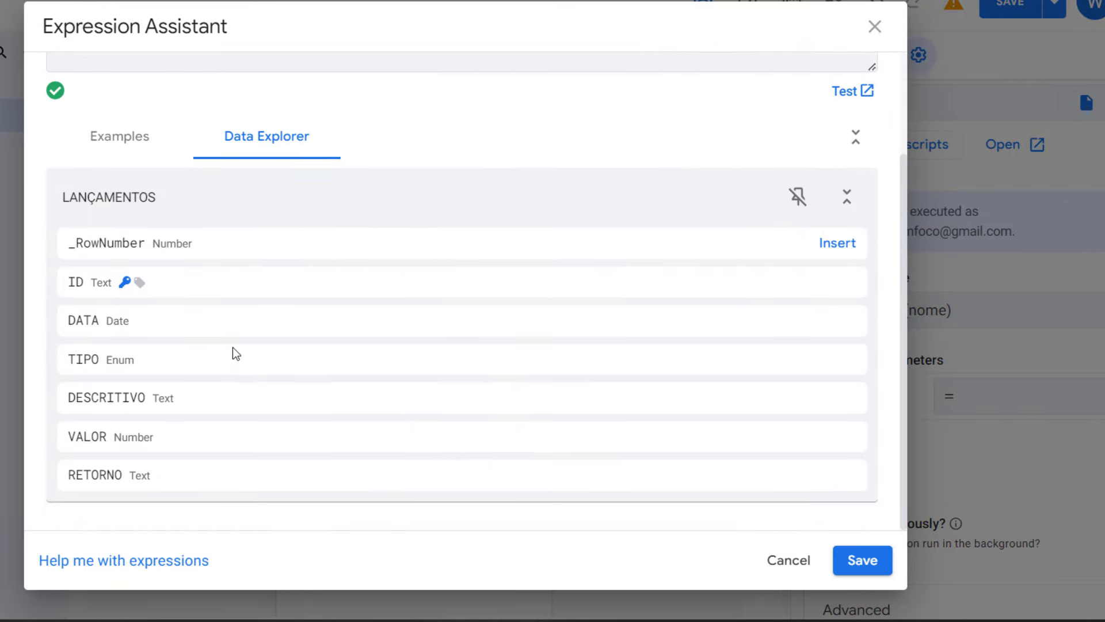
pyautogui.click(829, 401)
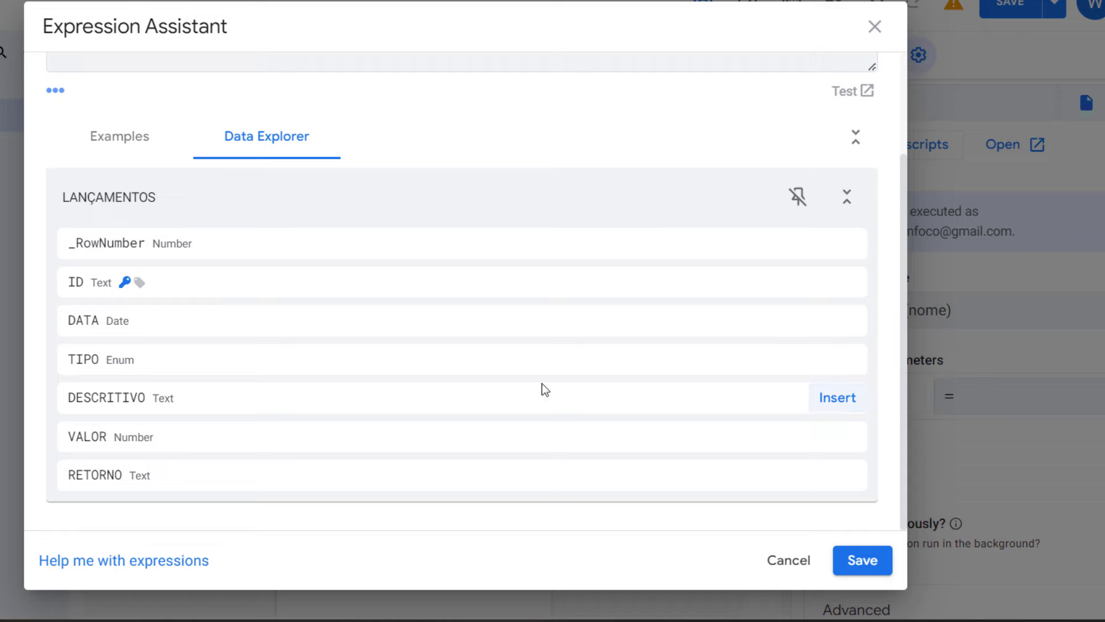
pyautogui.scroll(3, 449, 375)
pyautogui.tripleClick(237, 155)
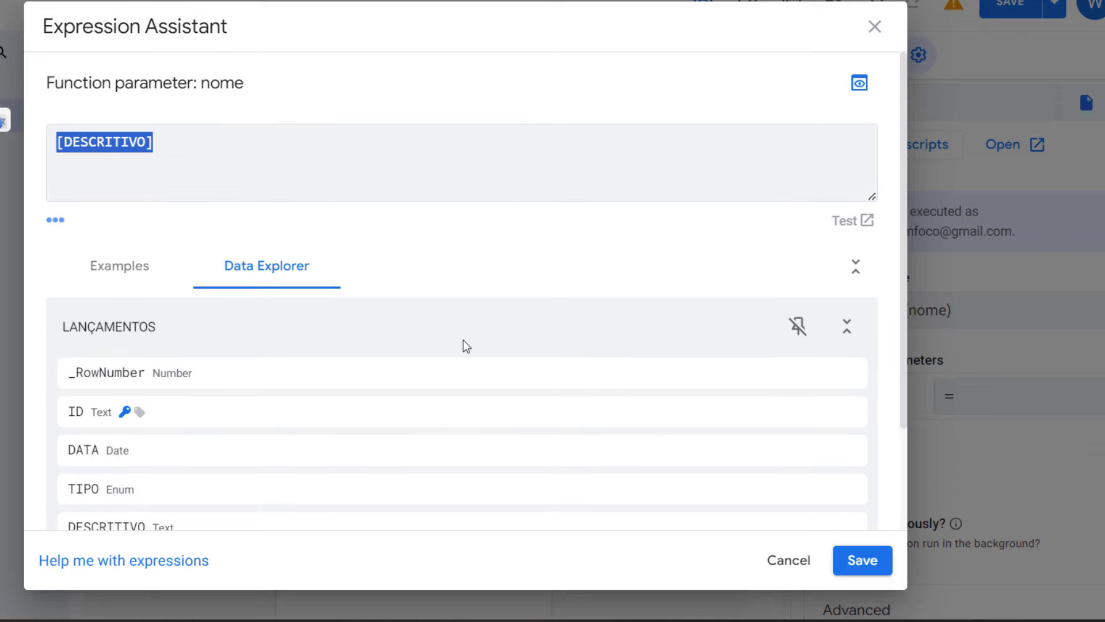
pyautogui.click(860, 560)
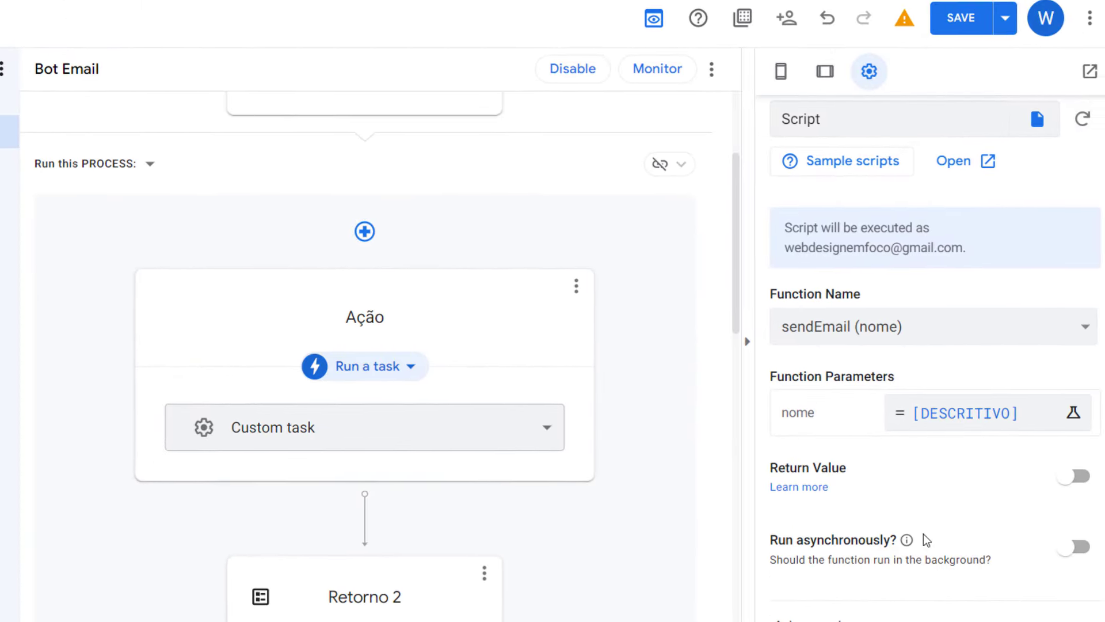
# Step: Save the app changes to the bot
pyautogui.click(970, 30)
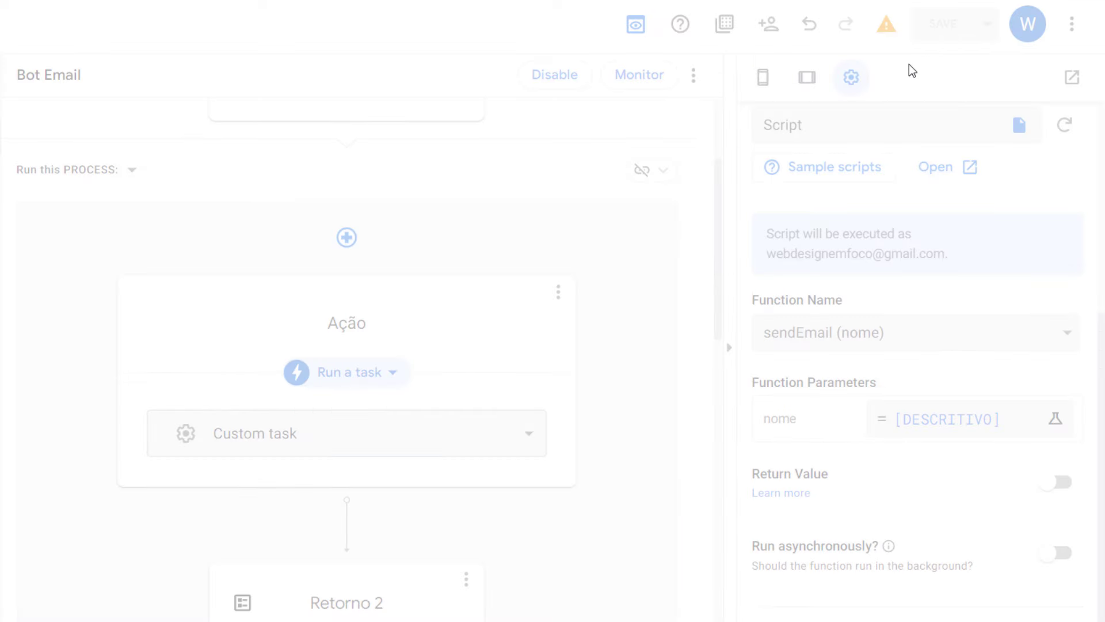
pyautogui.rightClick(862, 77)
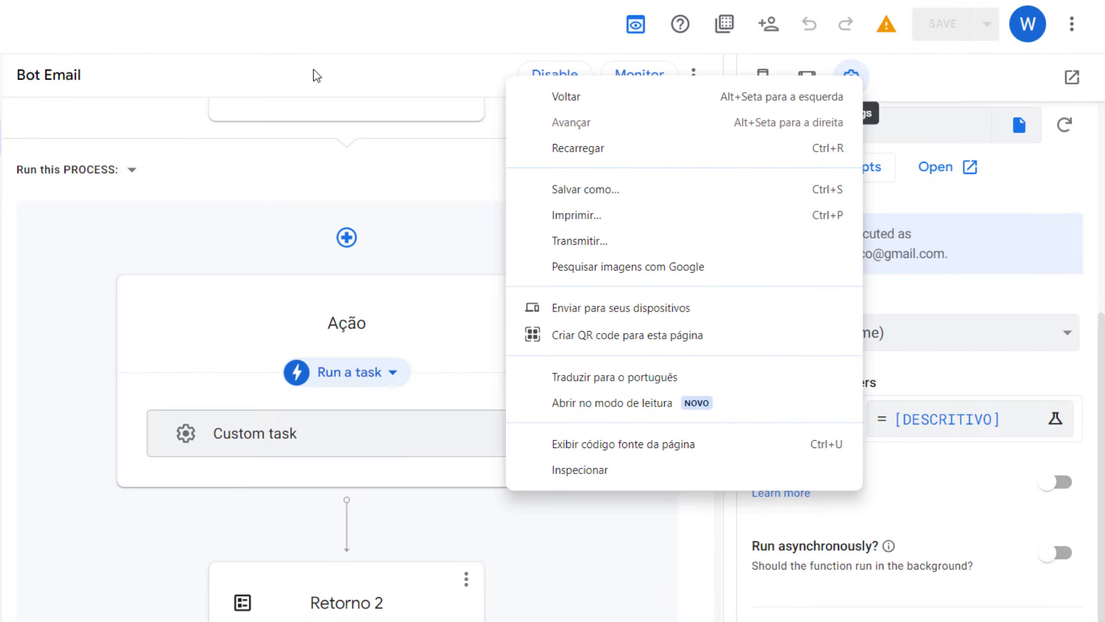
pyautogui.press('Escape')
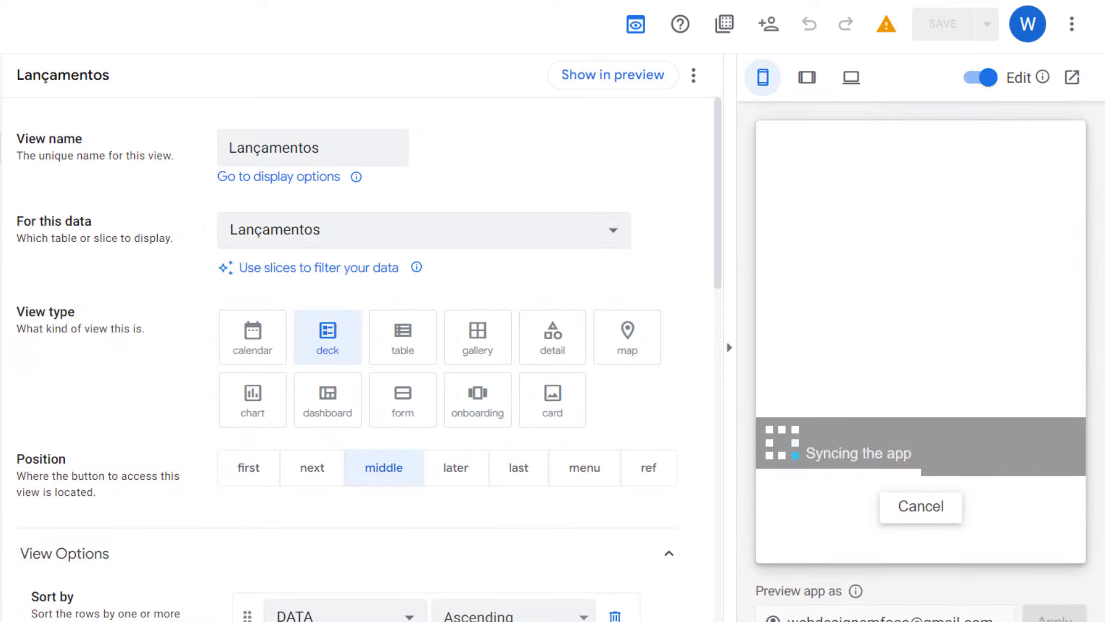
# Step: Save a RECEITA record with a person's name as DESCRITIVO and VALOR 2, then check the results
pyautogui.click(1044, 472)
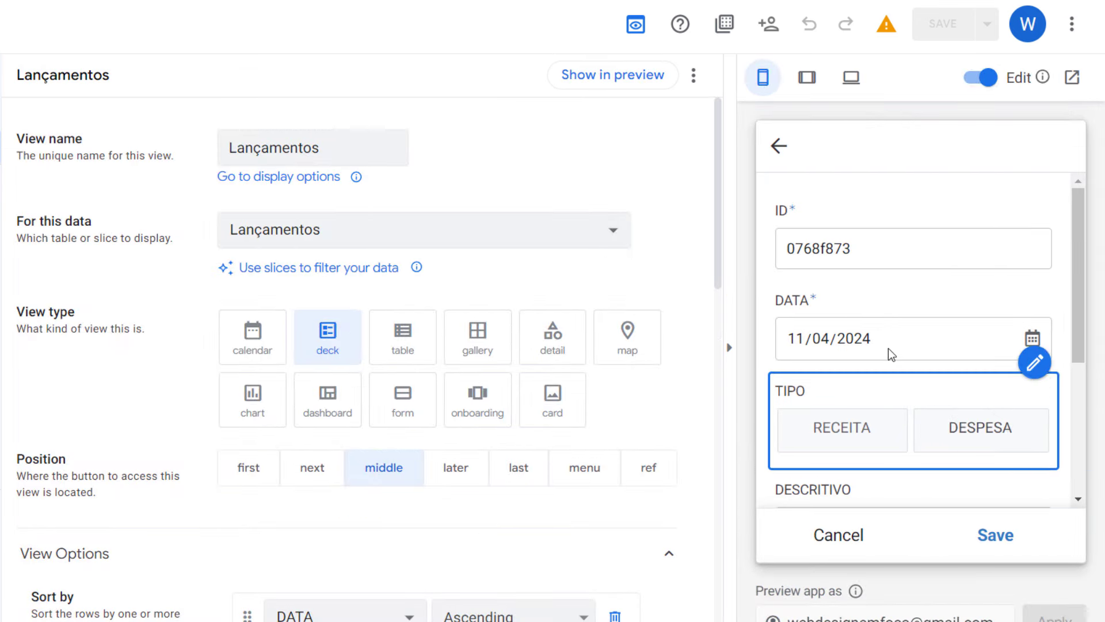
pyautogui.click(883, 443)
pyautogui.scroll(-3, 890, 438)
pyautogui.click(897, 331)
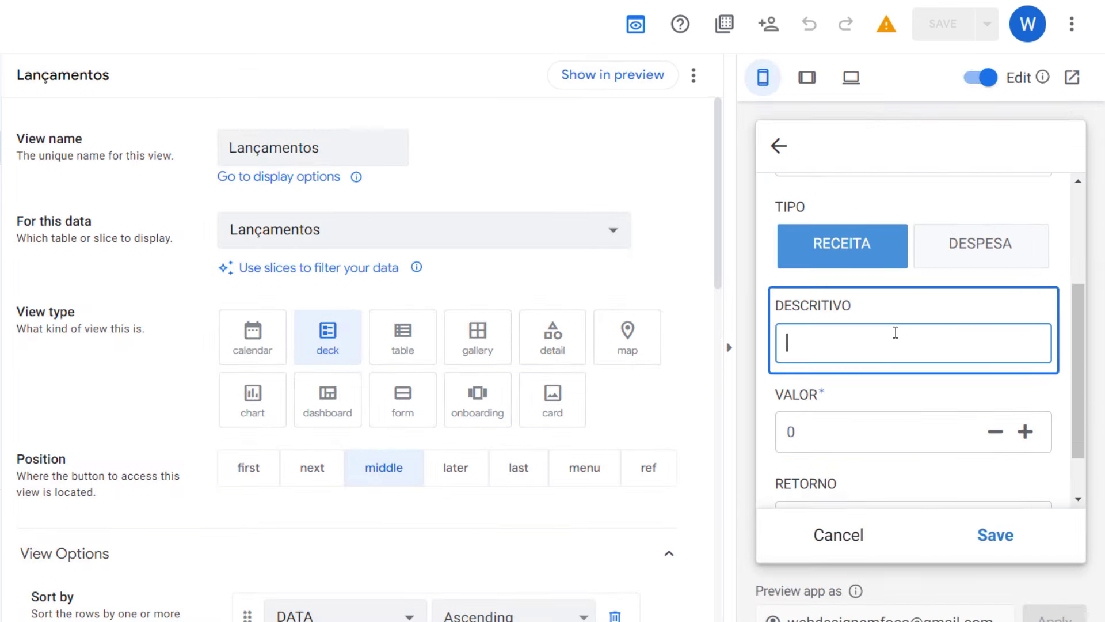
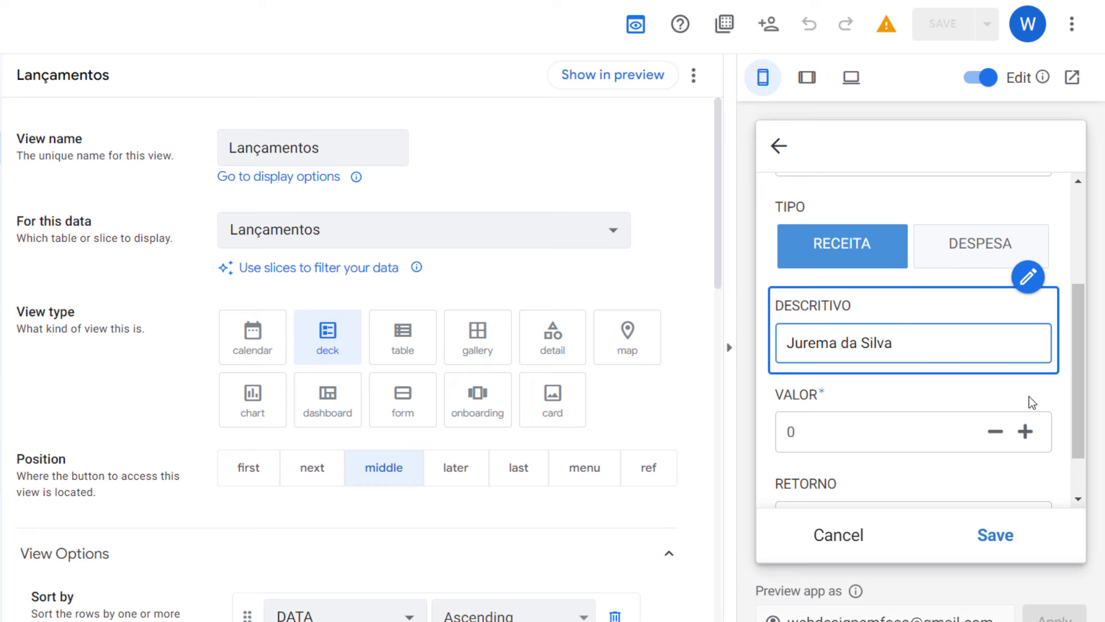
pyautogui.click(1025, 431)
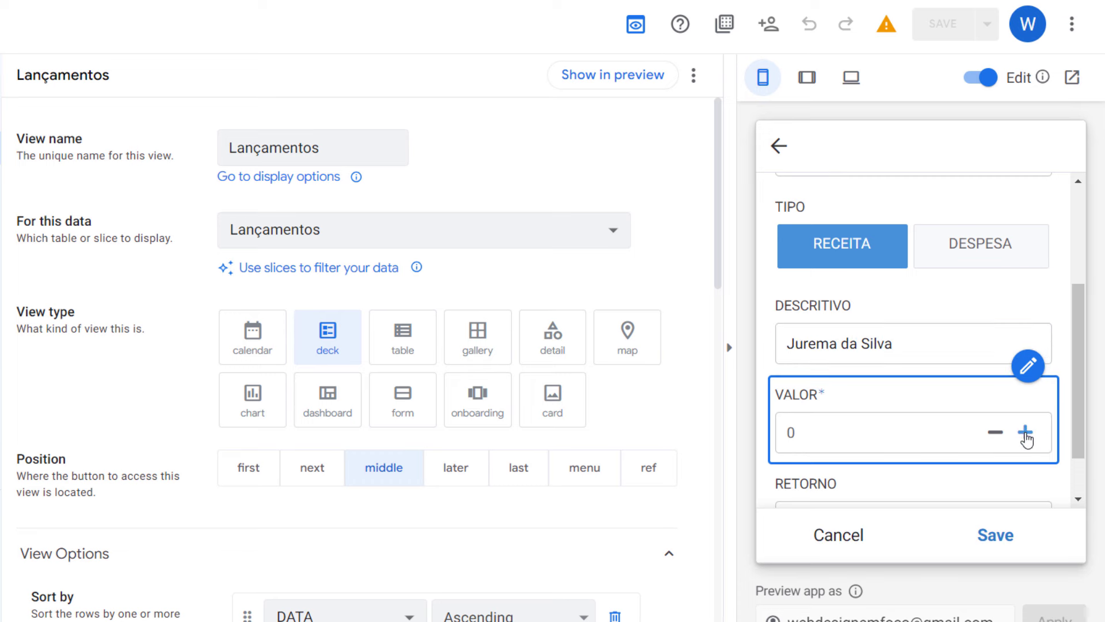
pyautogui.click(1025, 432)
pyautogui.press('Tab')
pyautogui.write('dfafds')
pyautogui.click(992, 532)
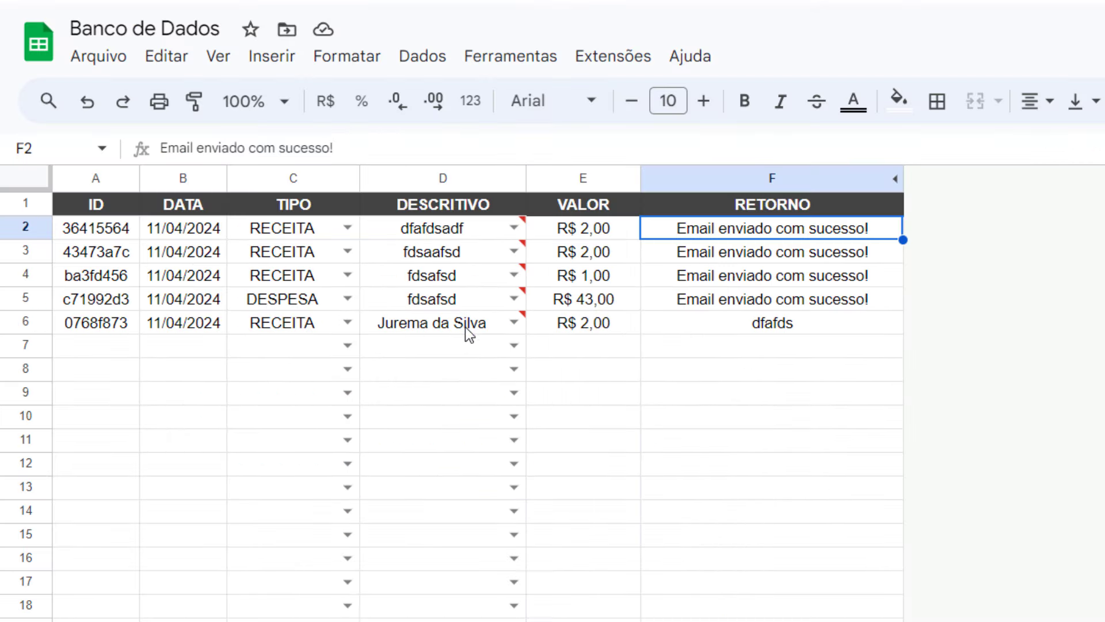
pyautogui.click(466, 326)
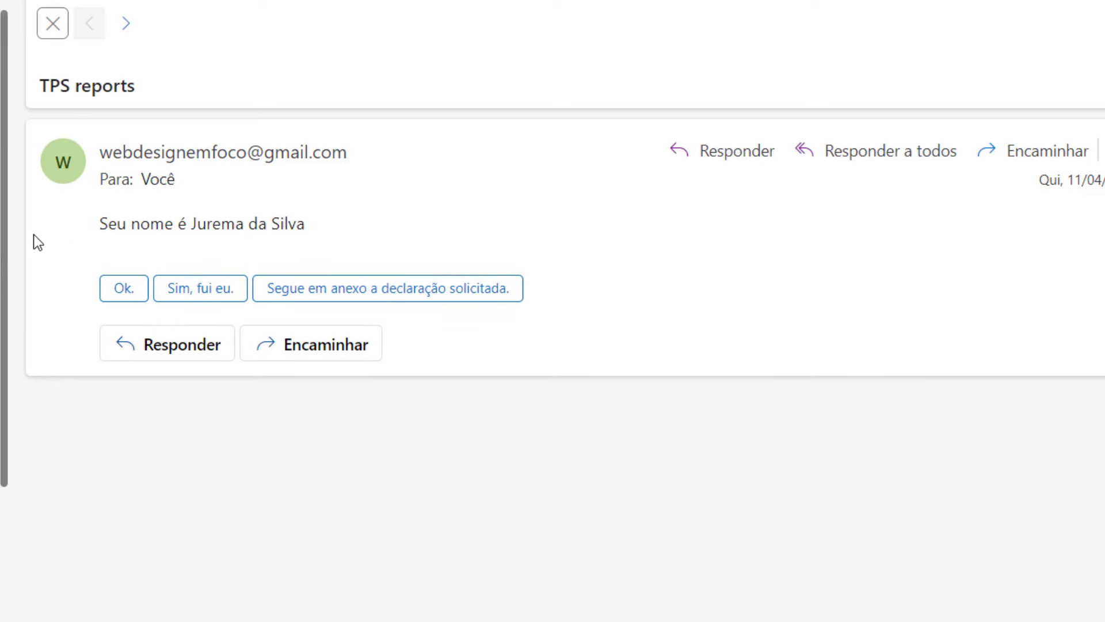
pyautogui.moveTo(306, 223); pyautogui.dragTo(107, 224)
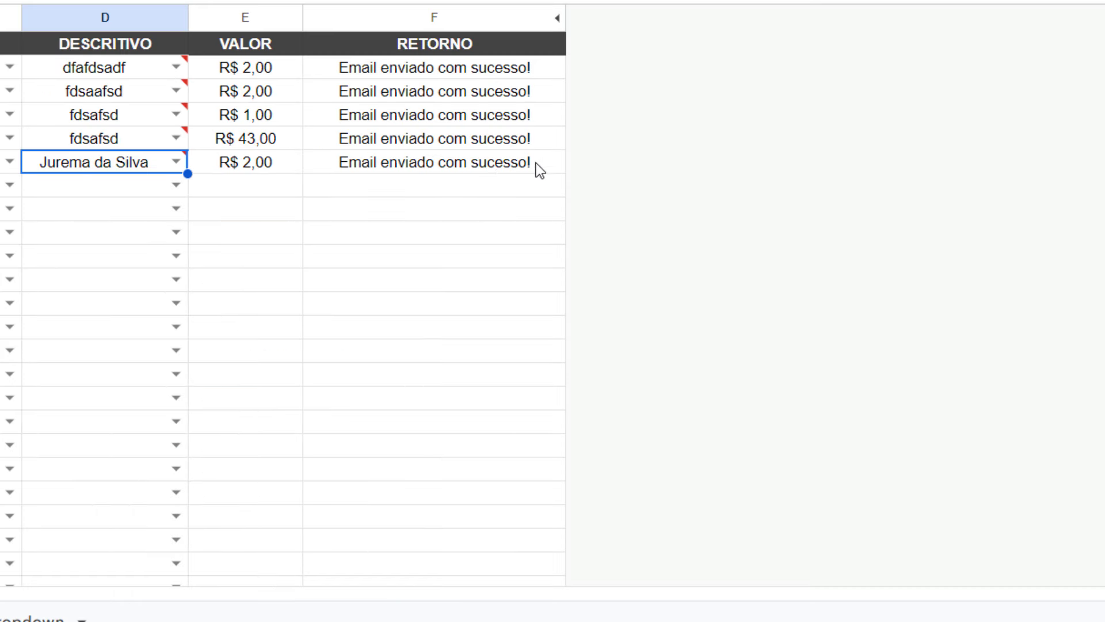
# Step: Confirm the new row's RETORNO cell reads 'Email enviado com sucesso!', then return to the Outlook message
pyautogui.click(495, 168)
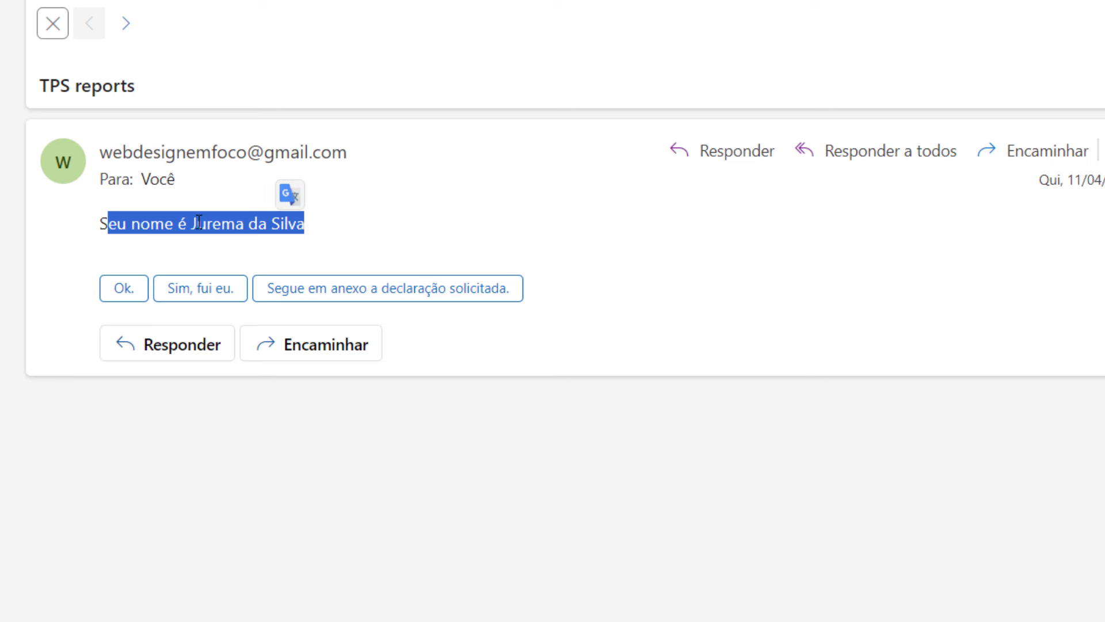
pyautogui.click(84, 228)
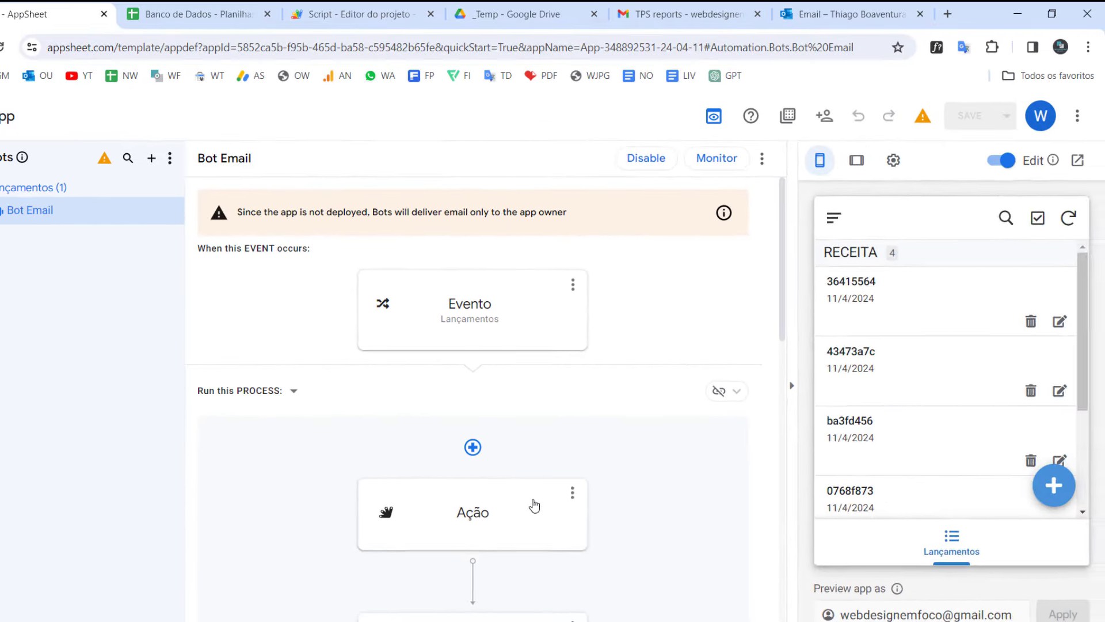
# Step: Show the Bot Email's Ação step settings for the Call a script task
pyautogui.click(530, 506)
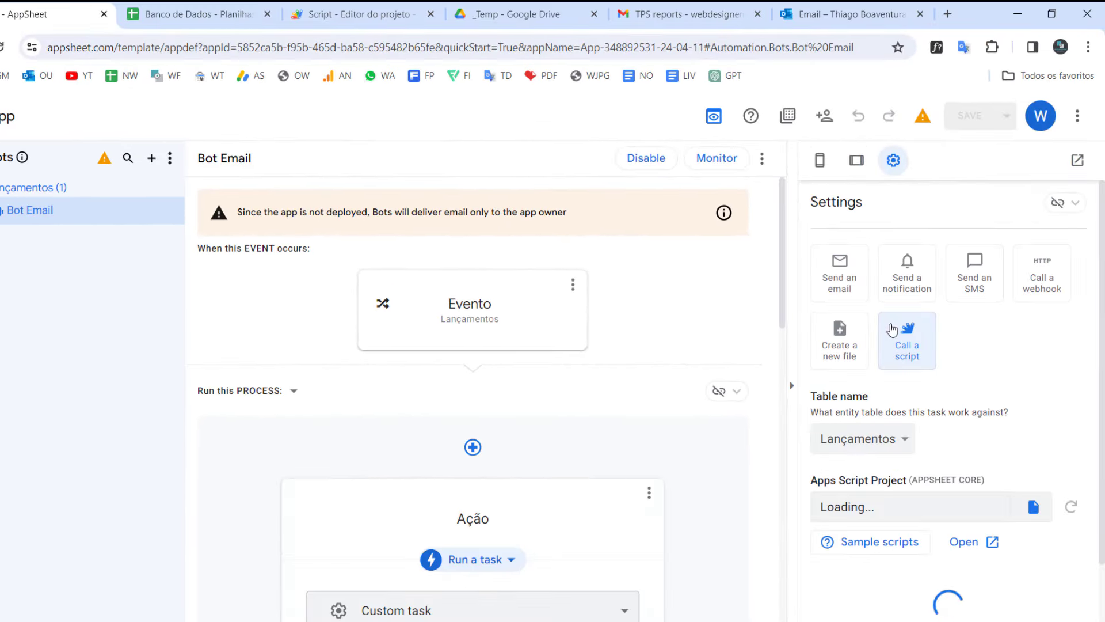